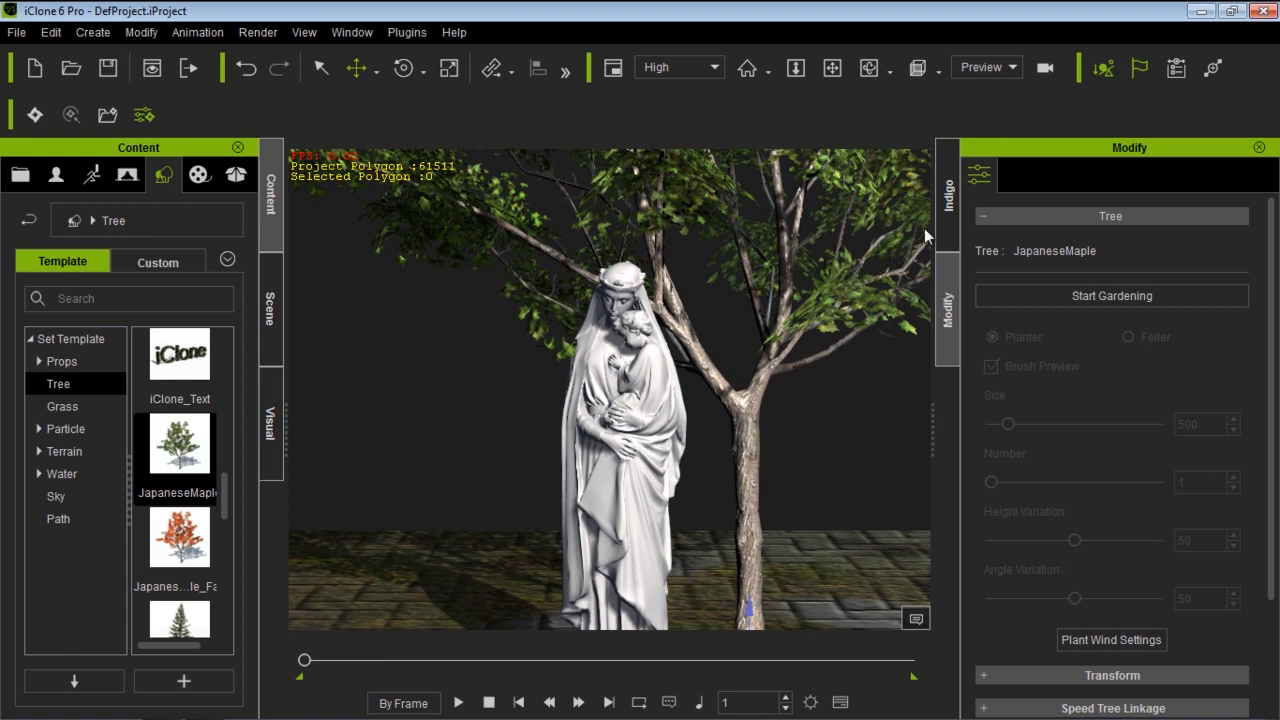
# Bring up the Indigo render settings and look over the Indigo Environment and iClone Lights options
pyautogui.click(948, 196)
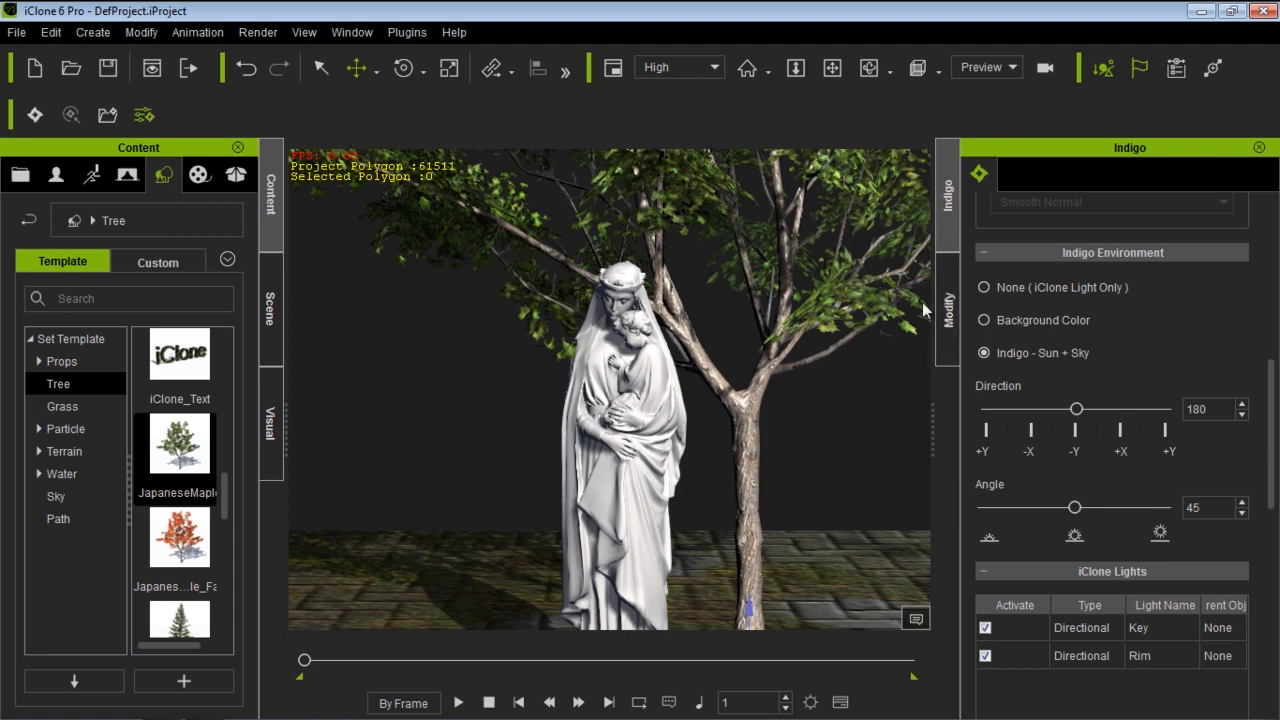
pyautogui.moveTo(1273, 398)
pyautogui.mouseDown()
pyautogui.moveTo(1273, 245)
pyautogui.moveTo(1274, 412)
pyautogui.mouseUp()
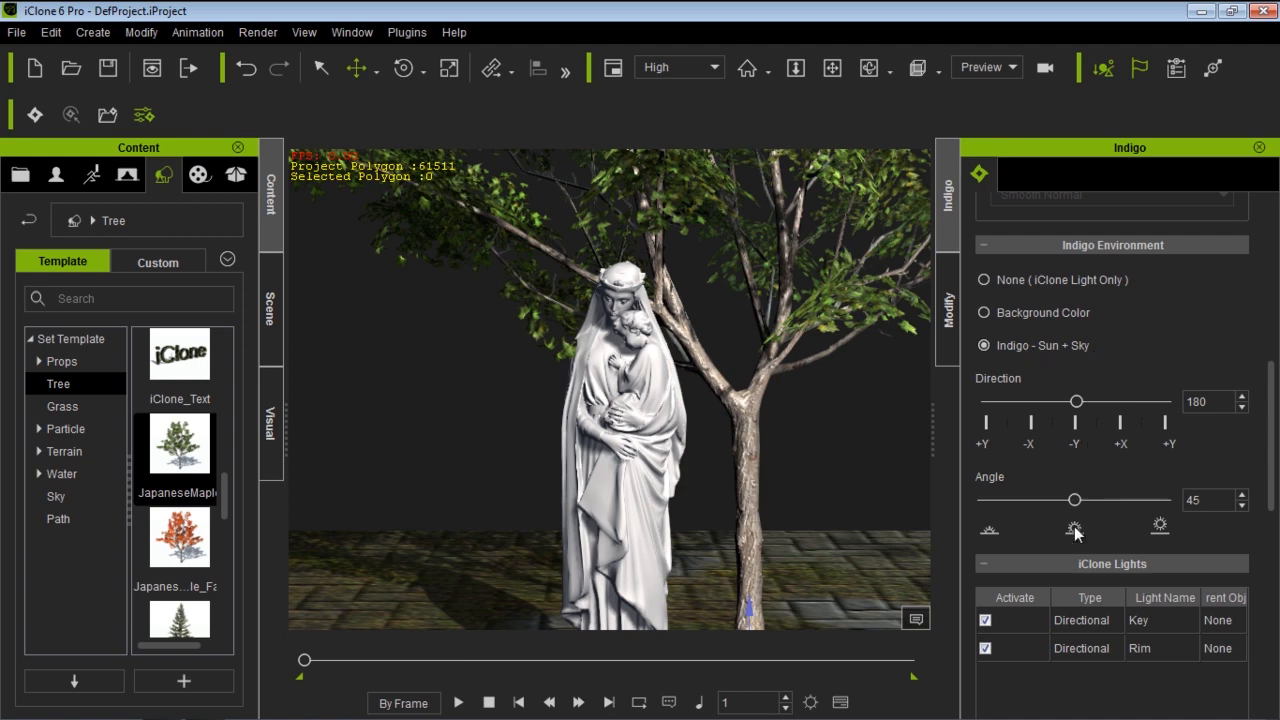
pyautogui.scroll(-1, 1085, 560)
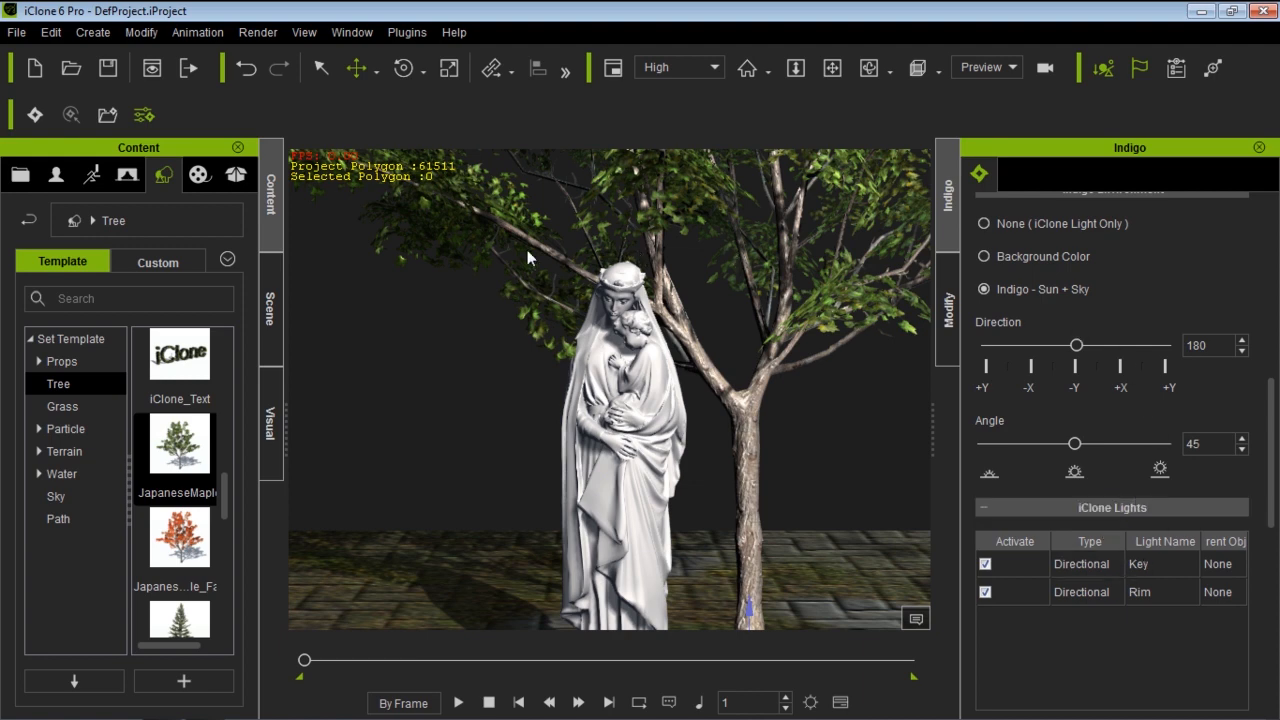
# List the scene's lights and deactivate the Rim light, leaving the Key light active
pyautogui.click(270, 310)
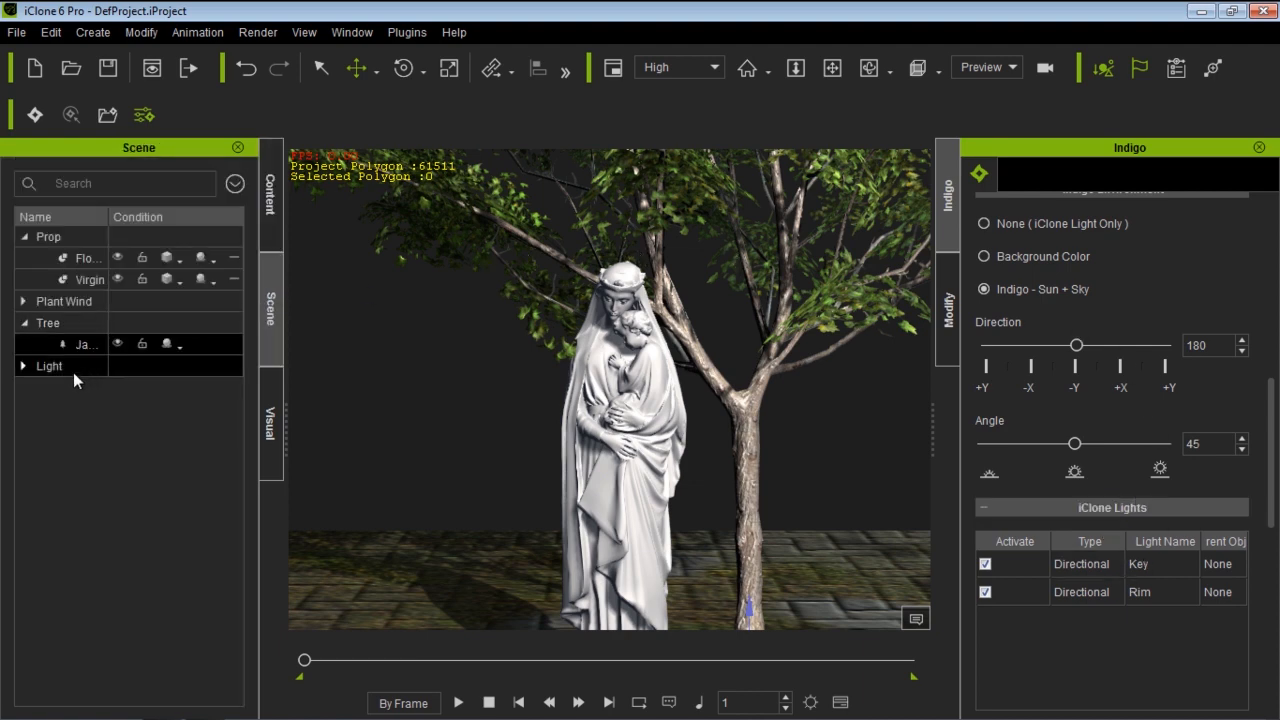
pyautogui.click(23, 367)
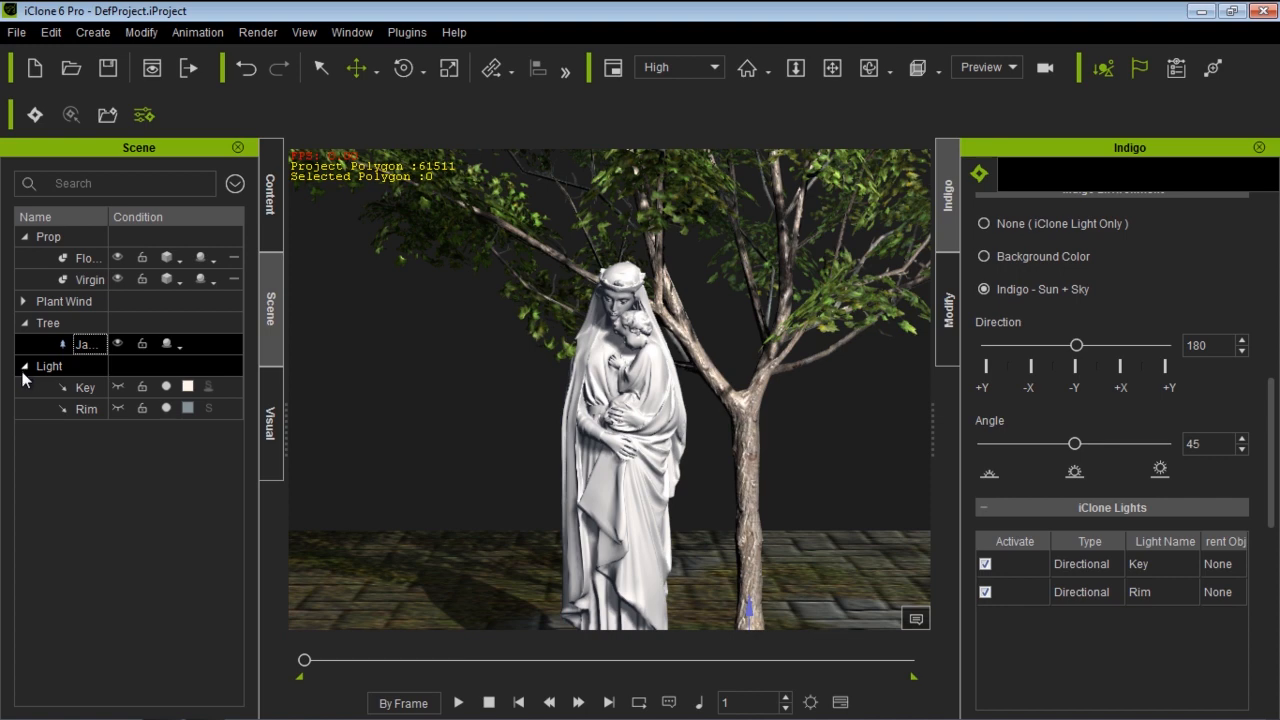
pyautogui.click(93, 407)
pyautogui.click(92, 388)
pyautogui.click(133, 410)
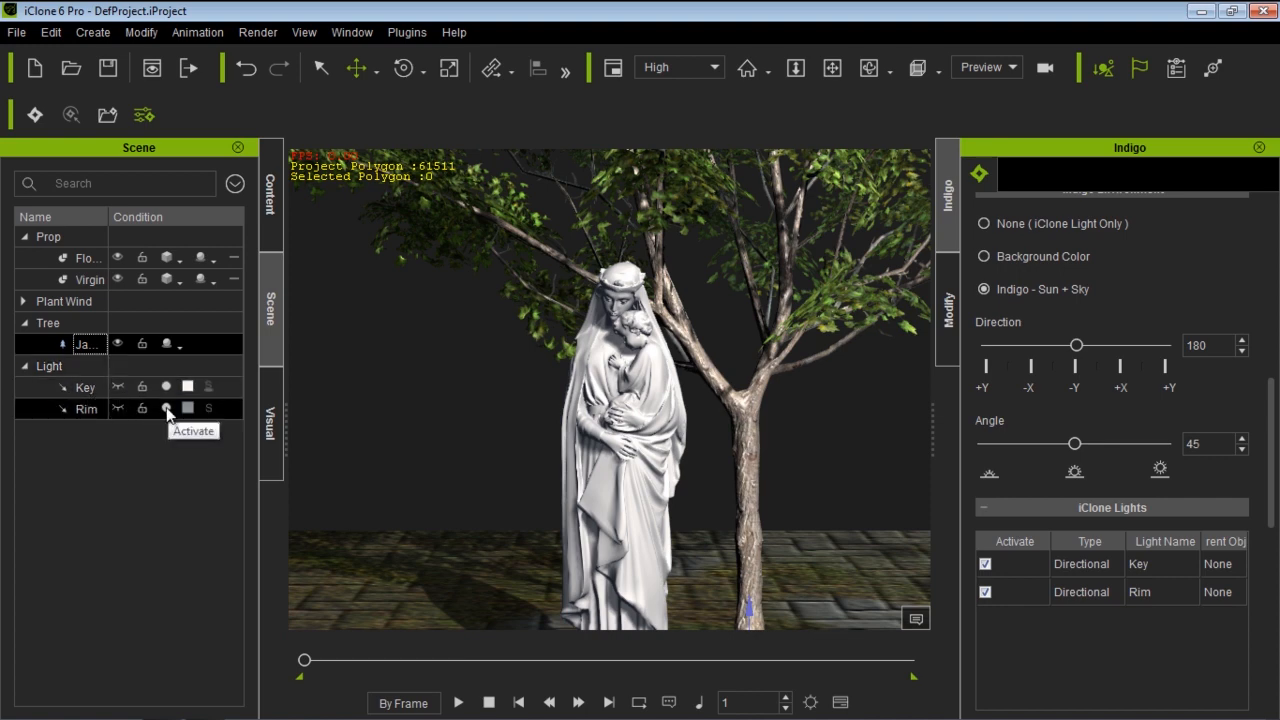
pyautogui.click(166, 409)
pyautogui.click(166, 409)
pyautogui.click(166, 409)
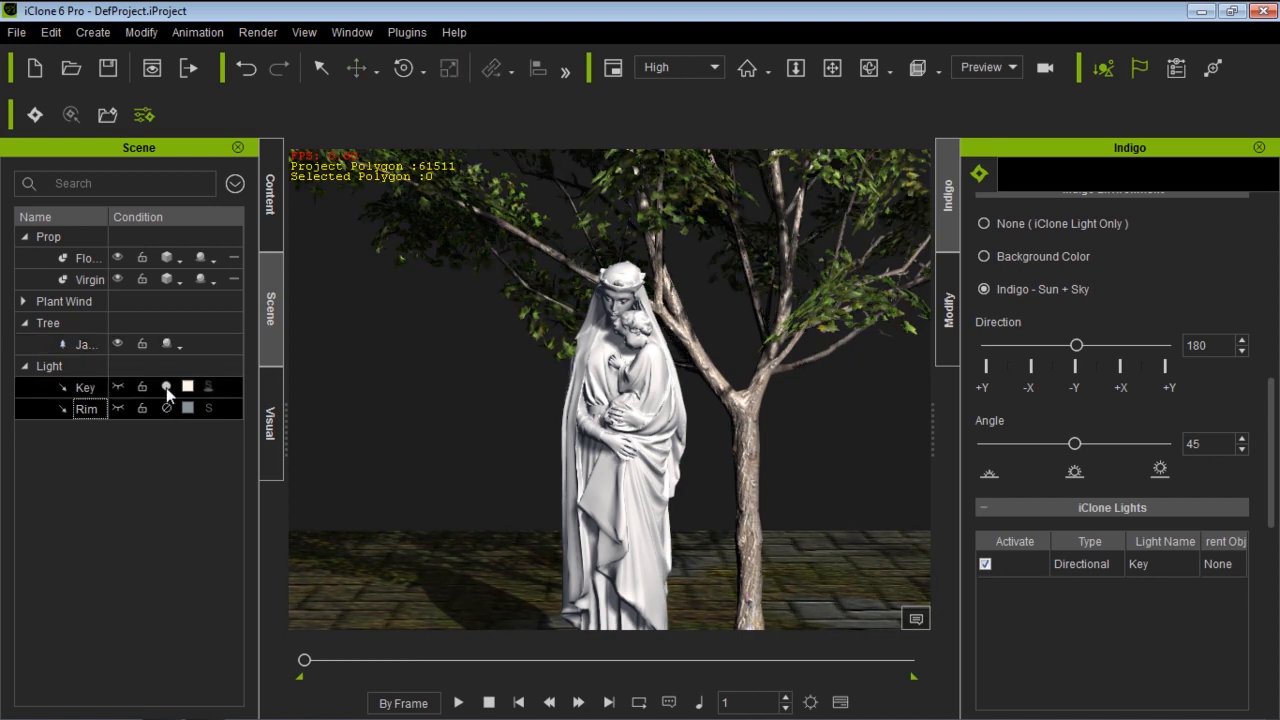
# Compare the scene with only the Rim light active, and return to the Key light alone
pyautogui.click(166, 387)
pyautogui.click(166, 408)
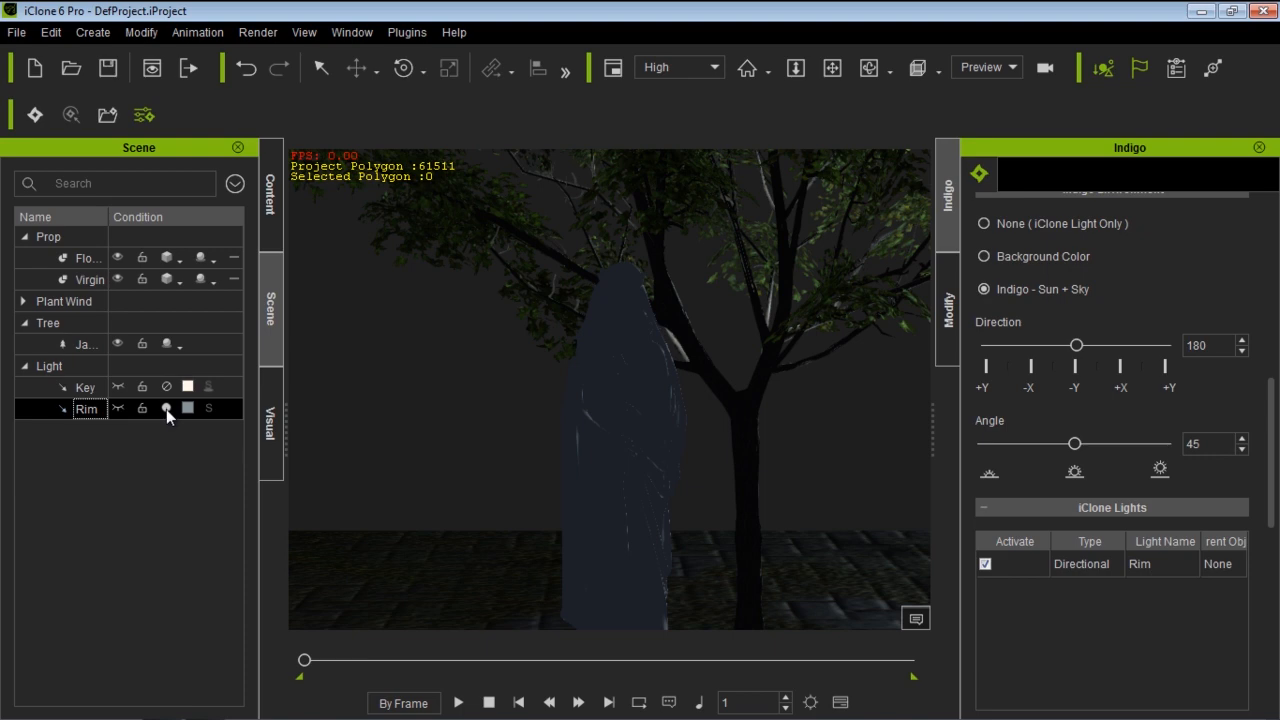
pyautogui.click(166, 409)
pyautogui.click(166, 387)
pyautogui.click(166, 387)
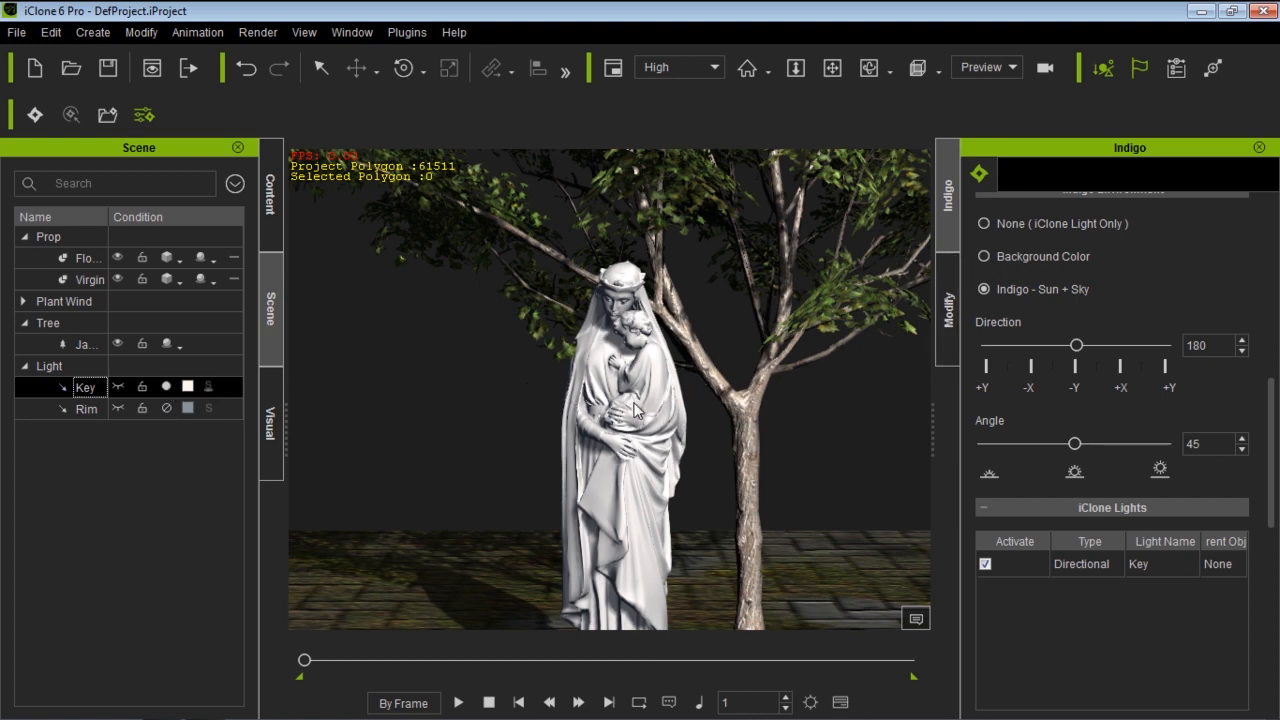
# Set the Indigo environment to None (iClone Light Only) and rotate the Key light so it illuminates the statue from the side
pyautogui.keyDown('alt'); pyautogui.moveTo(596, 372); pyautogui.dragTo(616, 385); pyautogui.keyUp('alt')
pyautogui.keyDown('alt'); pyautogui.moveTo(664, 430); pyautogui.dragTo(663, 394, button='right'); pyautogui.keyUp('alt')
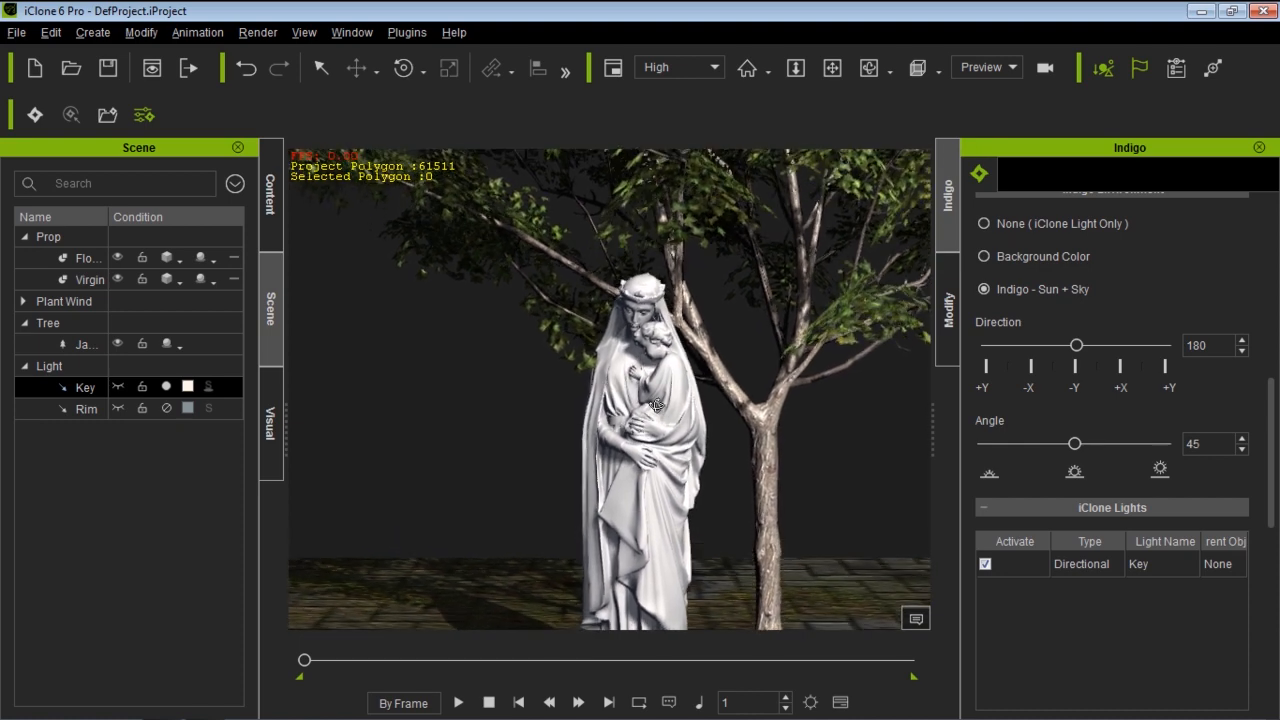
pyautogui.click(985, 222)
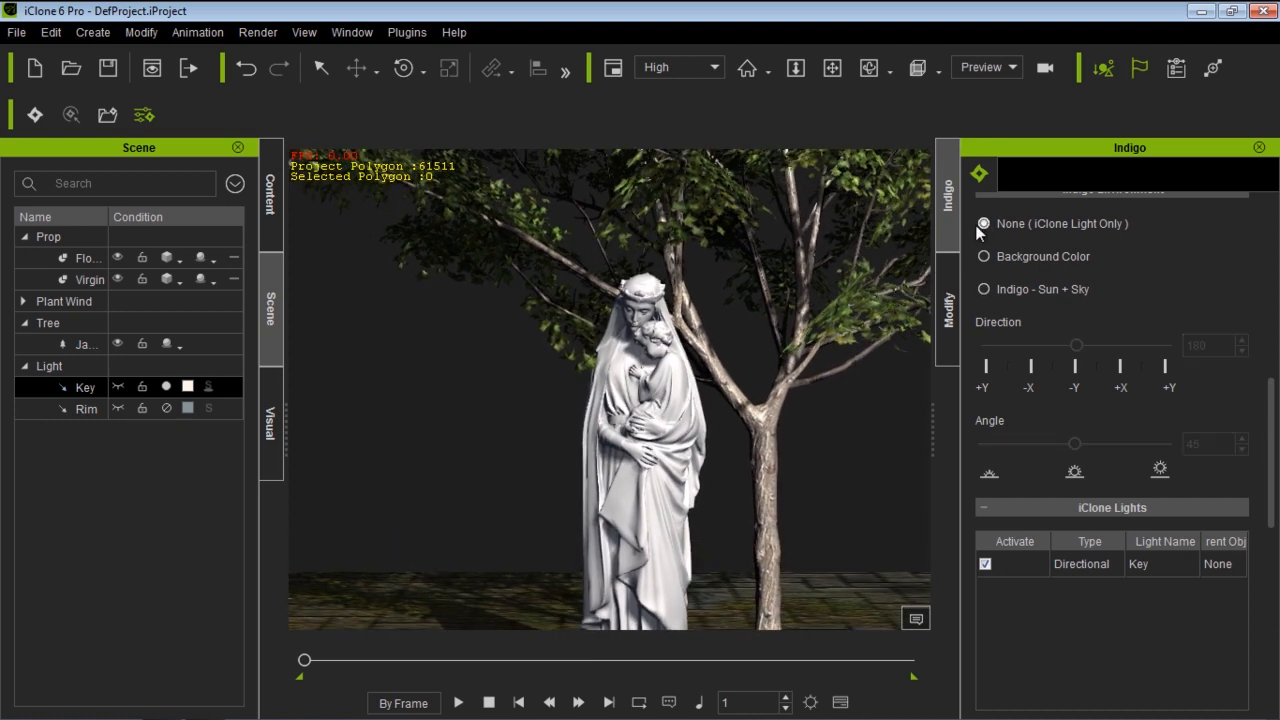
pyautogui.press('e')
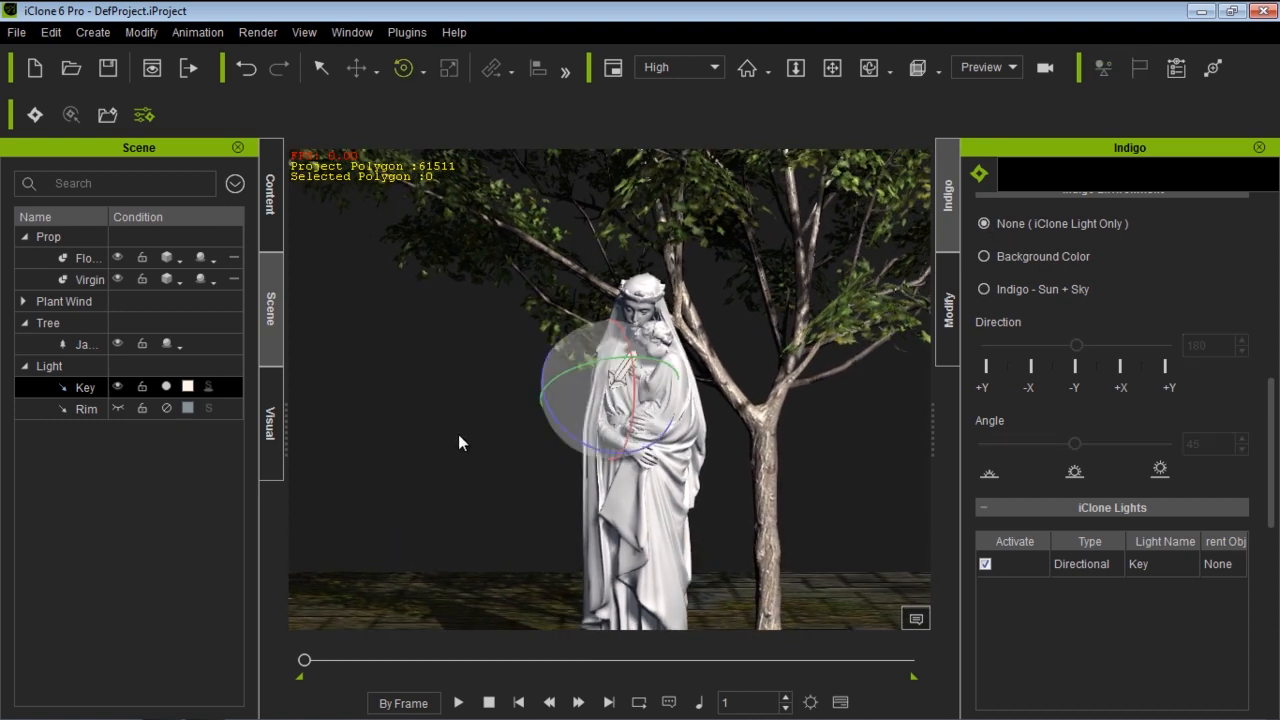
pyautogui.moveTo(603, 358)
pyautogui.mouseDown()
pyautogui.moveTo(518, 375)
pyautogui.moveTo(540, 372)
pyautogui.moveTo(547, 351)
pyautogui.mouseUp()
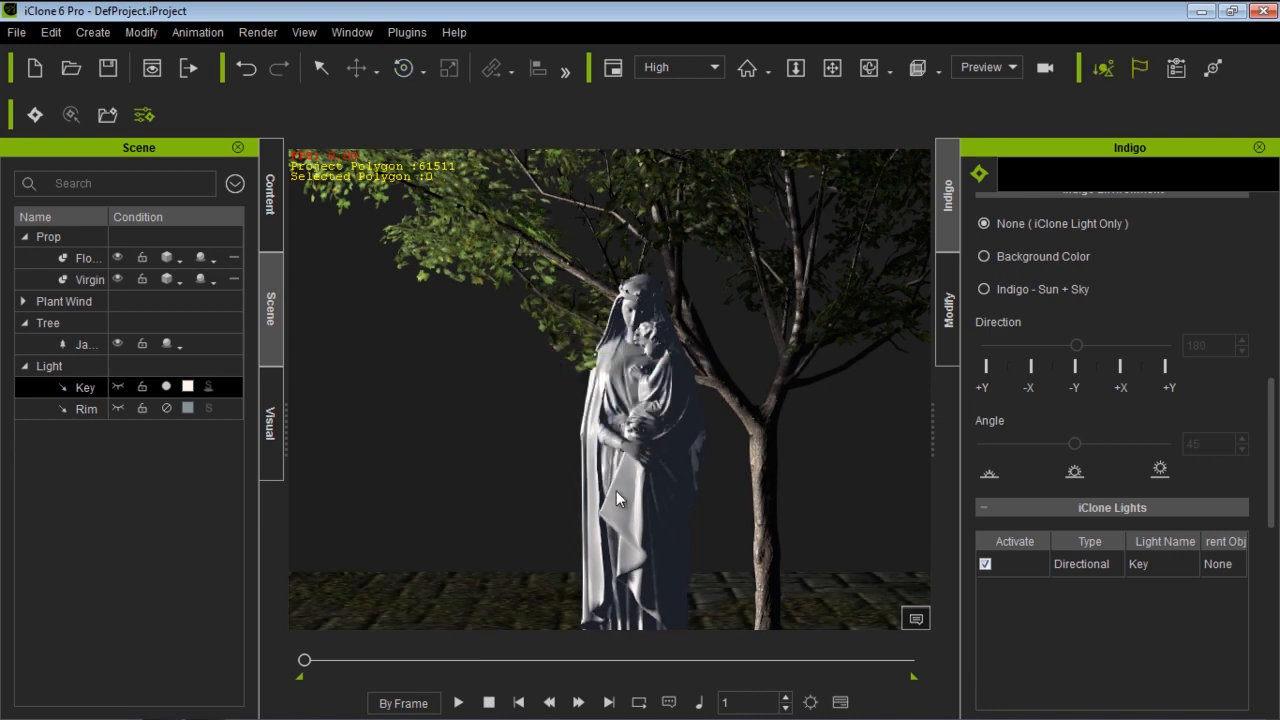
# Test-render a closer view of the statue in Indigo RT, stop the render and return to iClone
pyautogui.scroll(3, 617, 488)
pyautogui.moveTo(612, 398); pyautogui.dragTo(606, 372, button='middle')
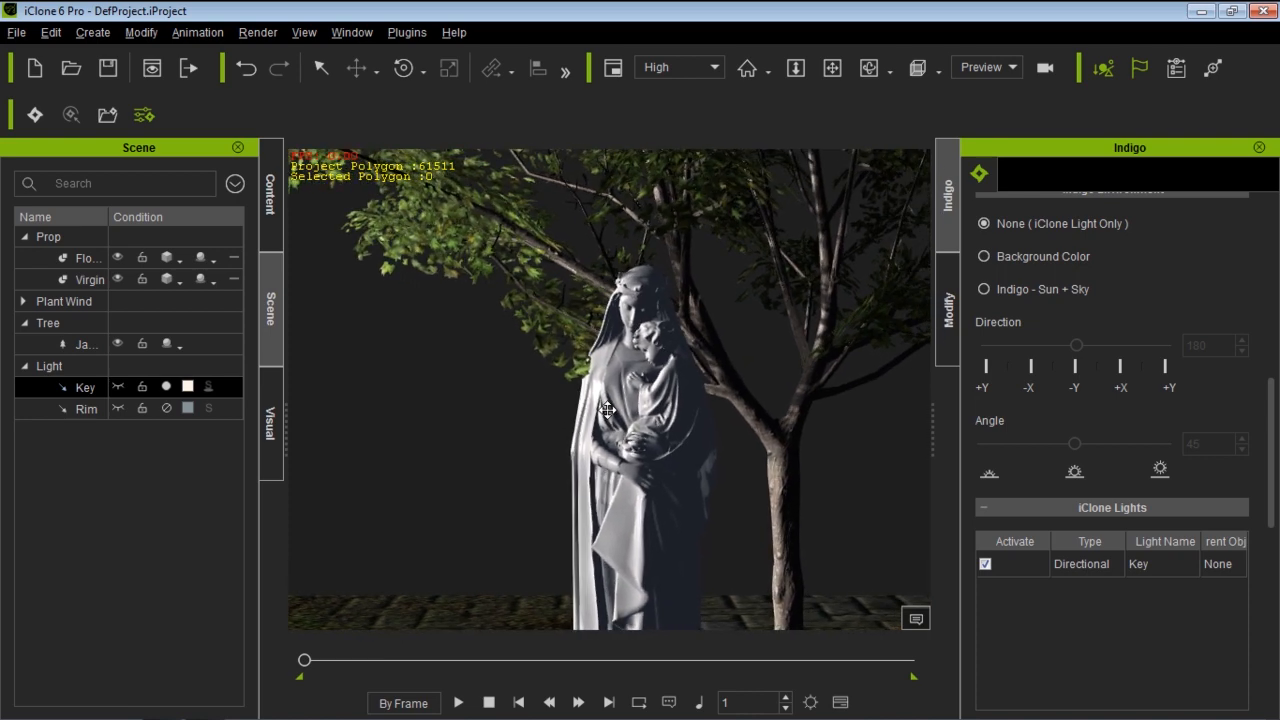
pyautogui.scroll(1, 601, 370)
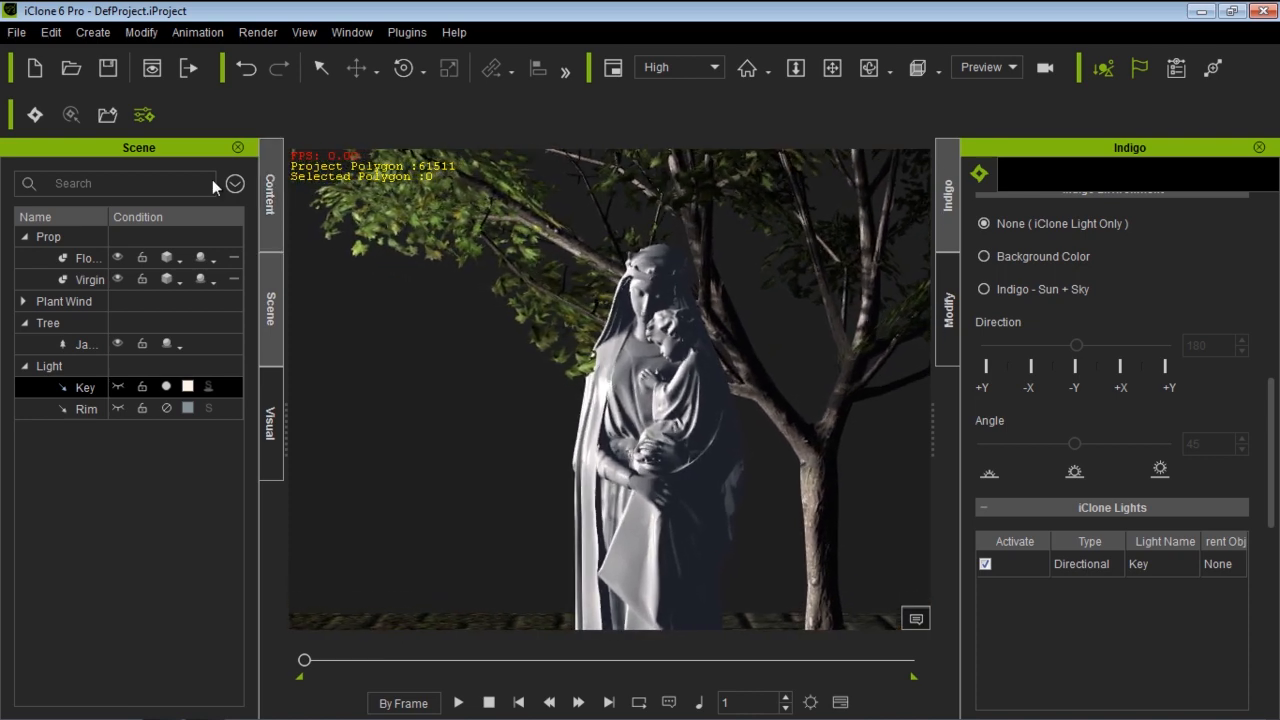
pyautogui.click(36, 116)
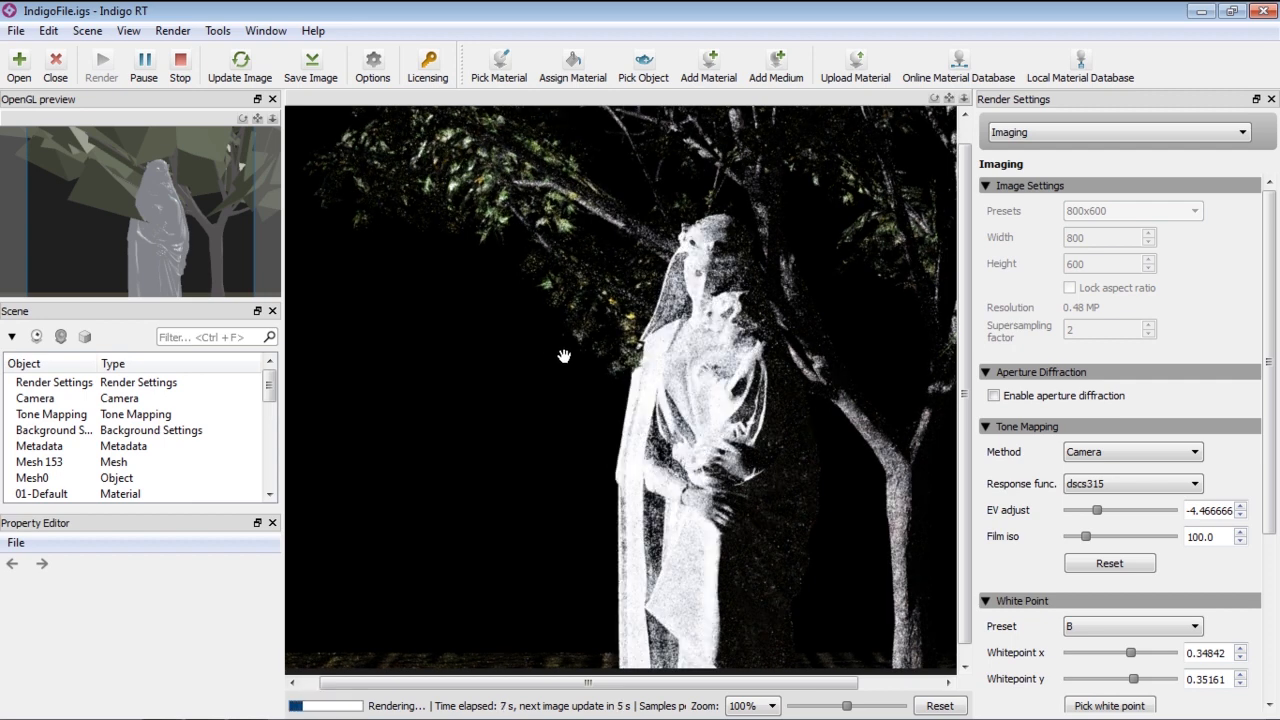
pyautogui.moveTo(618, 480); pyautogui.dragTo(631, 430)
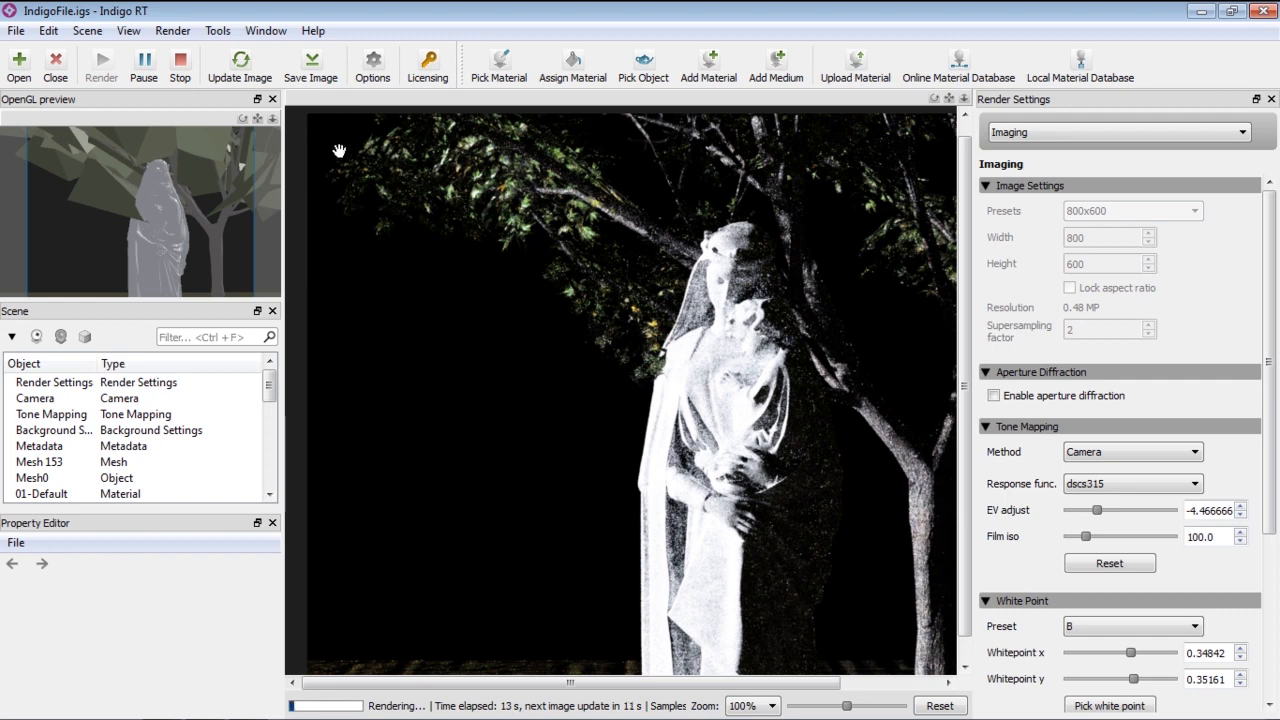
pyautogui.click(179, 65)
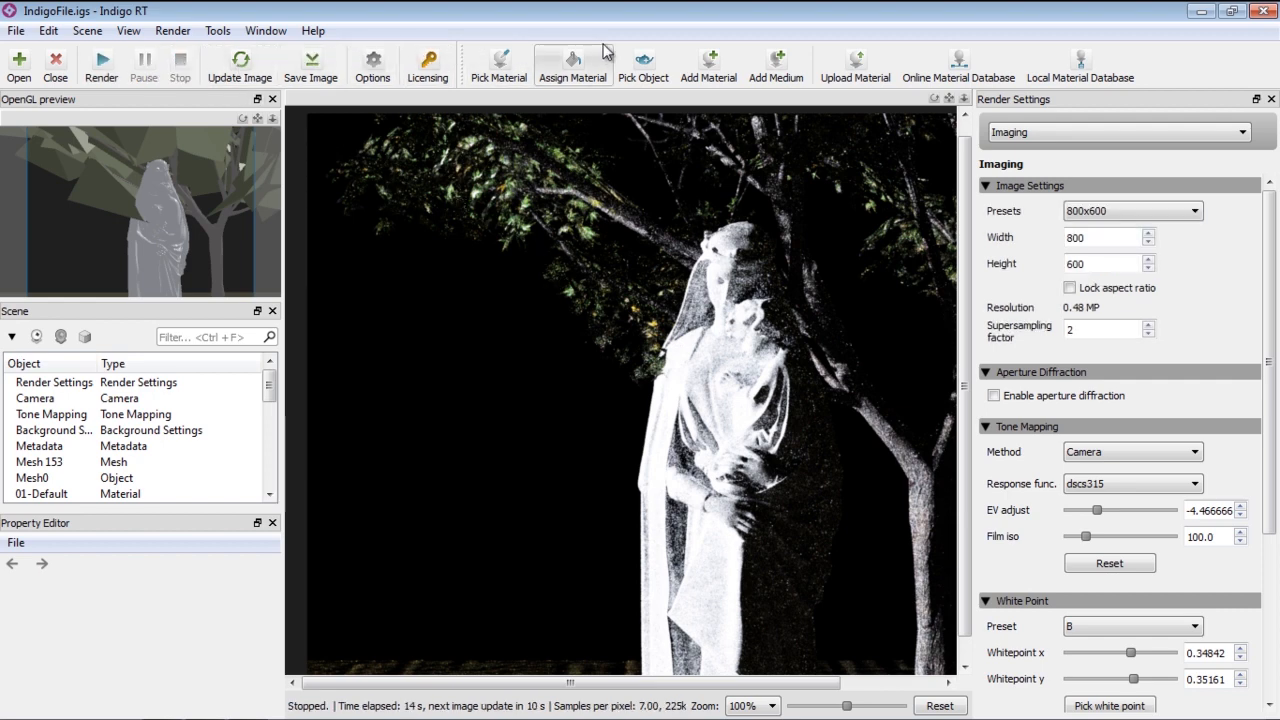
pyautogui.click(1260, 15)
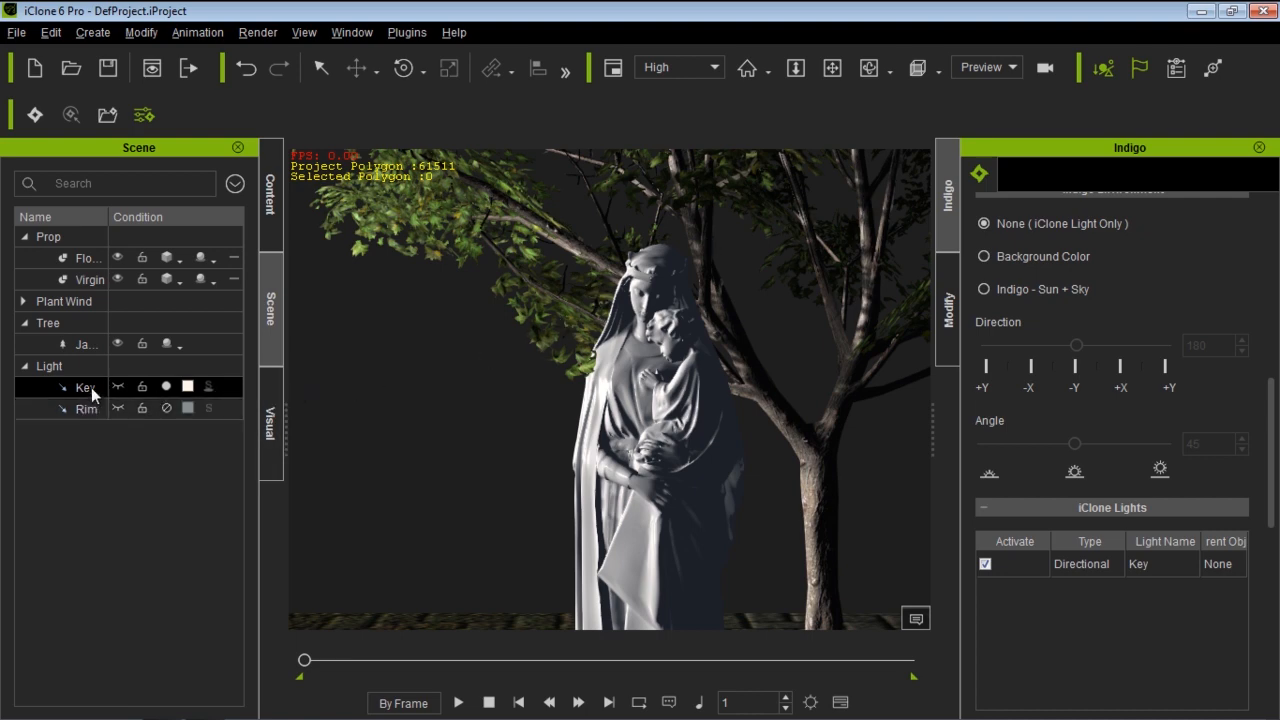
# Change the Key light's color to a dark golden orange, #a5812b
pyautogui.click(941, 293)
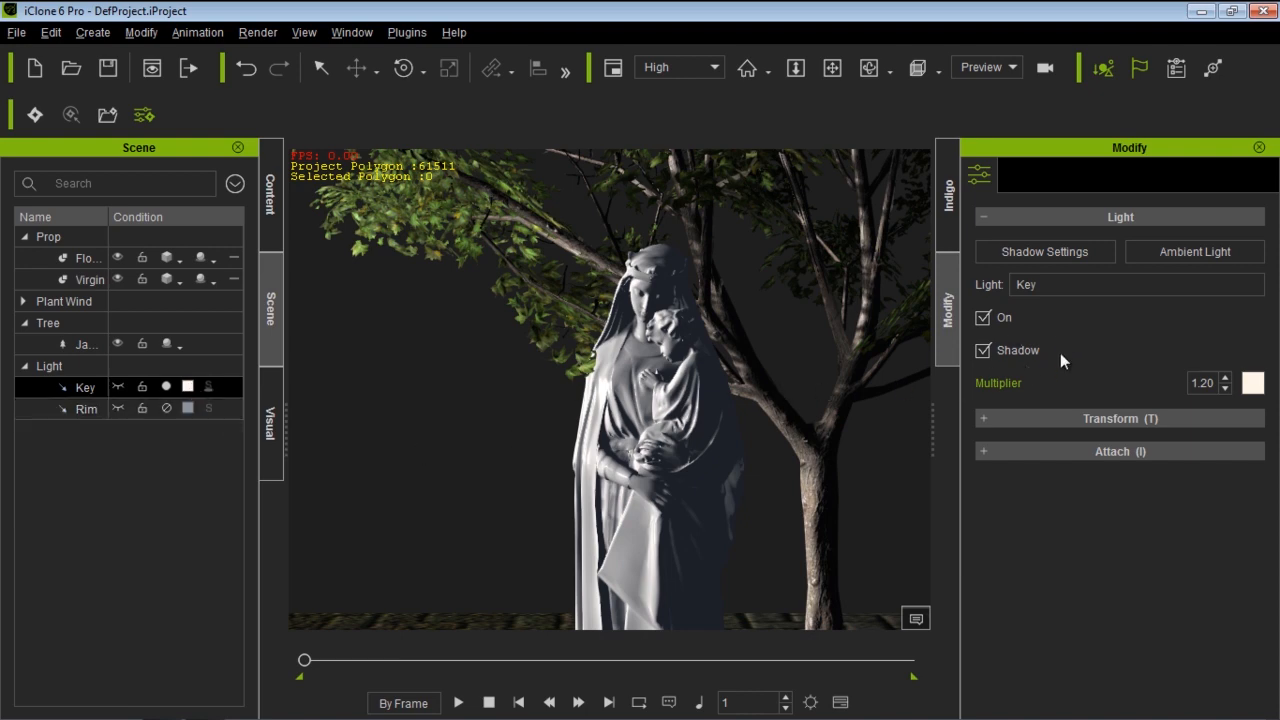
pyautogui.click(1253, 385)
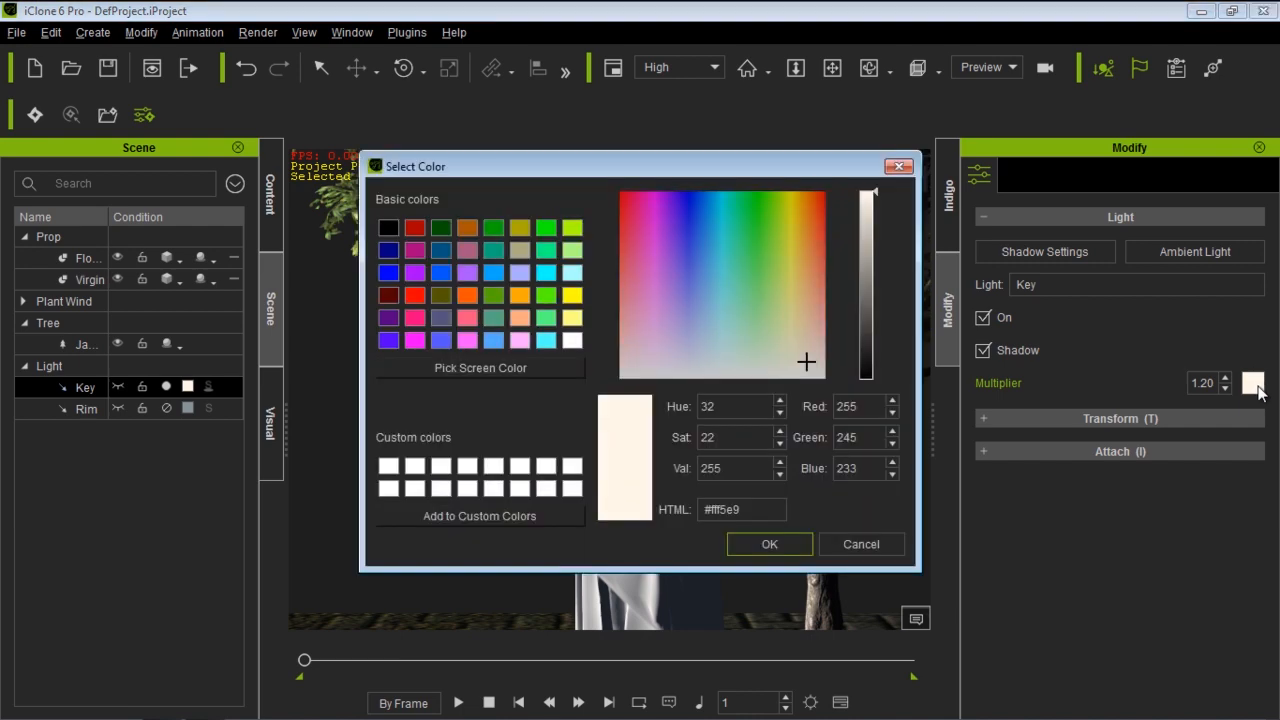
pyautogui.moveTo(790, 311); pyautogui.dragTo(810, 246)
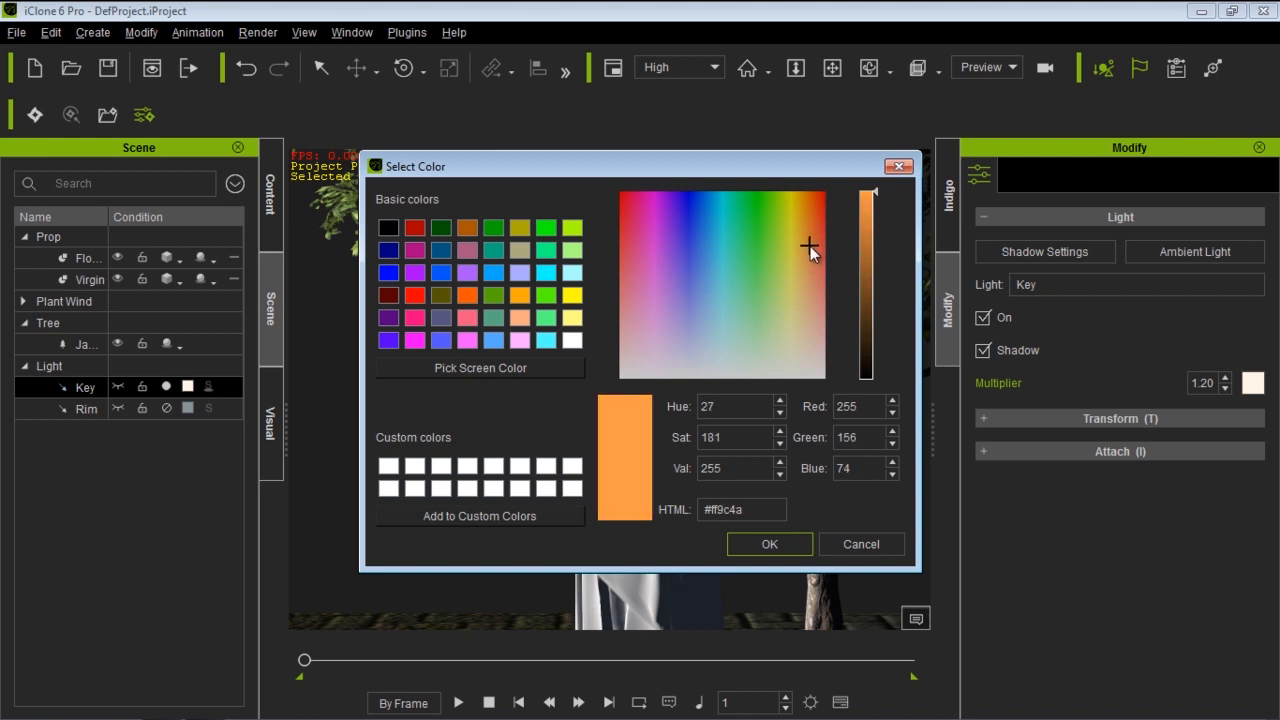
pyautogui.click(869, 221)
pyautogui.moveTo(881, 221); pyautogui.dragTo(878, 228)
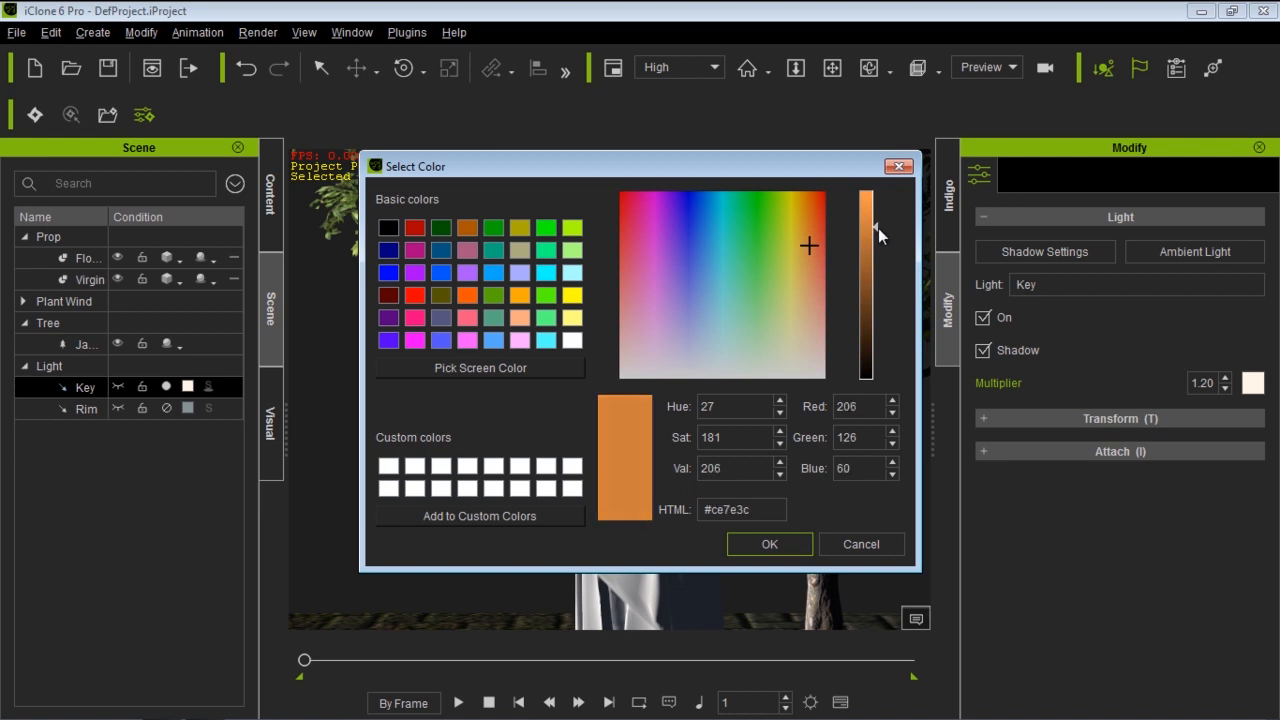
pyautogui.click(812, 251)
pyautogui.moveTo(813, 232); pyautogui.dragTo(870, 258)
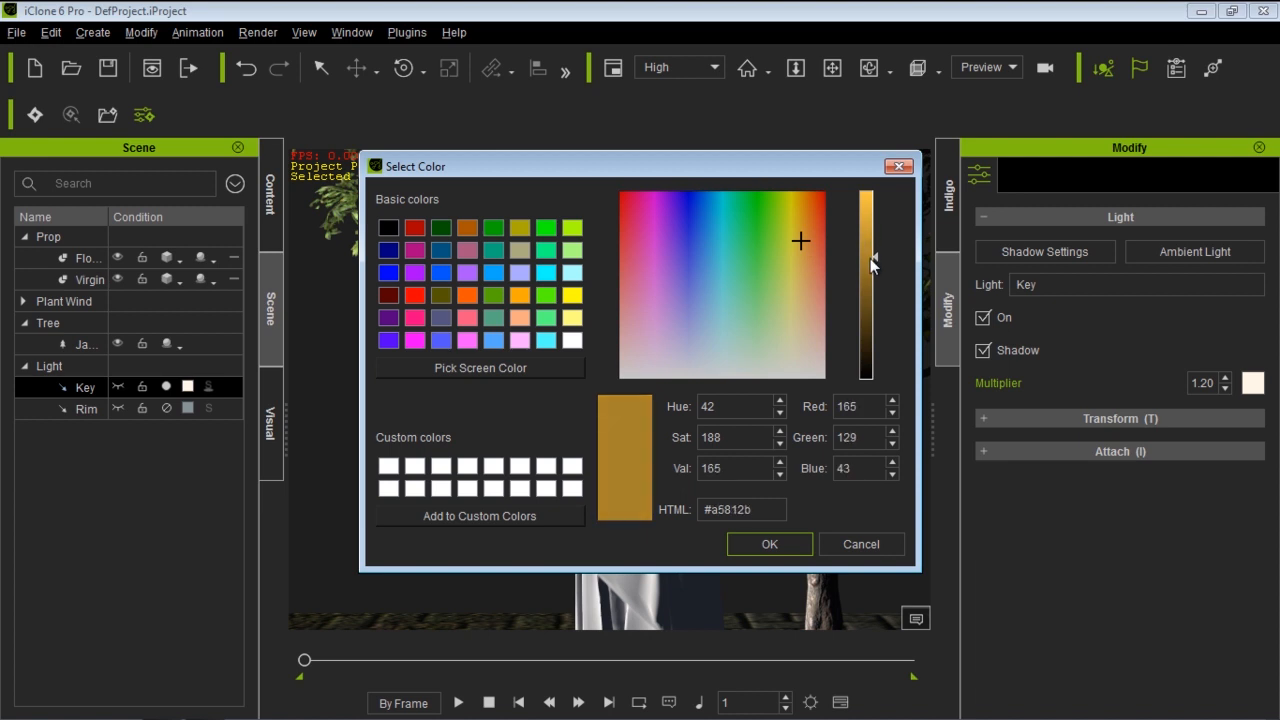
pyautogui.click(781, 547)
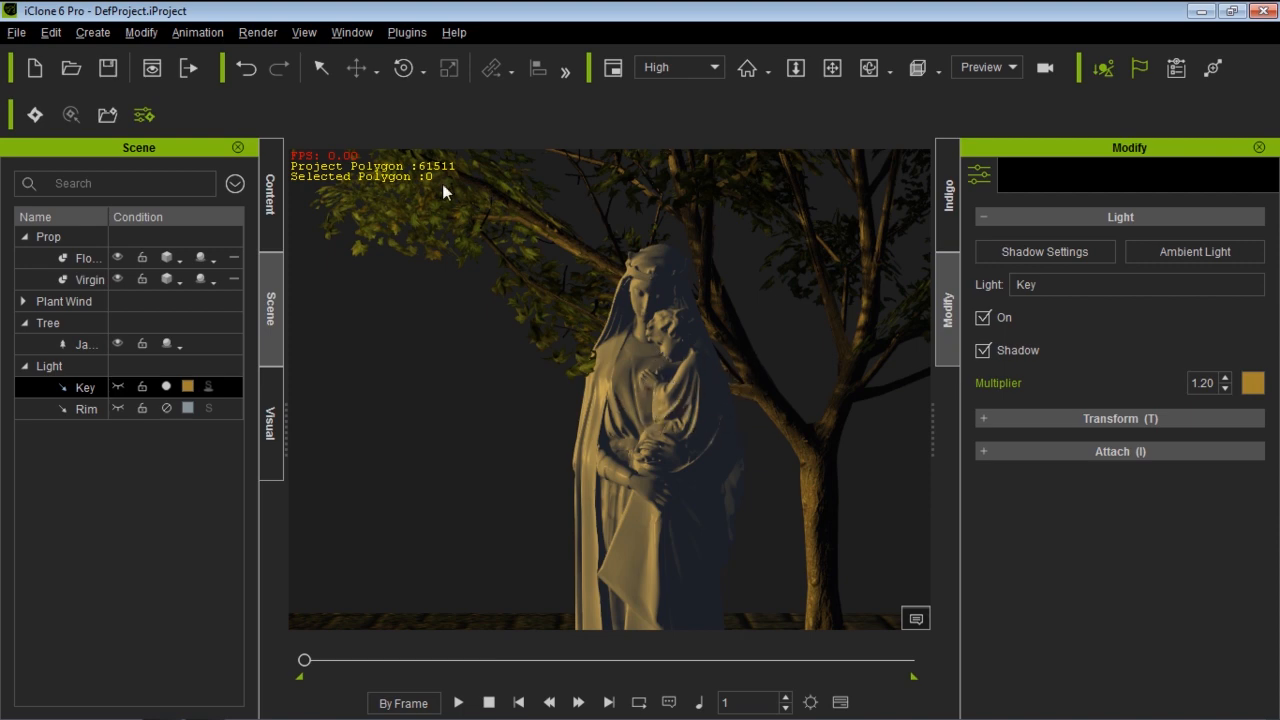
# Render the golden-lit statue in Indigo RT, stop the render and return to iClone
pyautogui.click(34, 115)
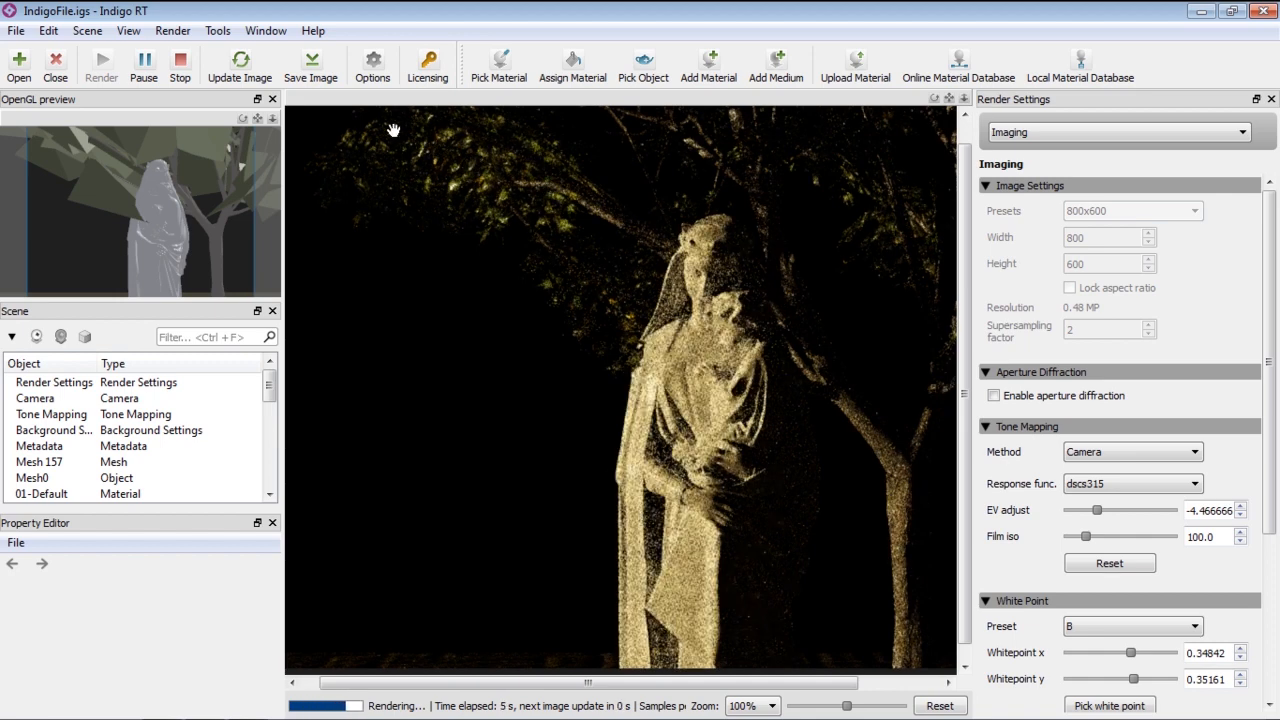
pyautogui.click(183, 70)
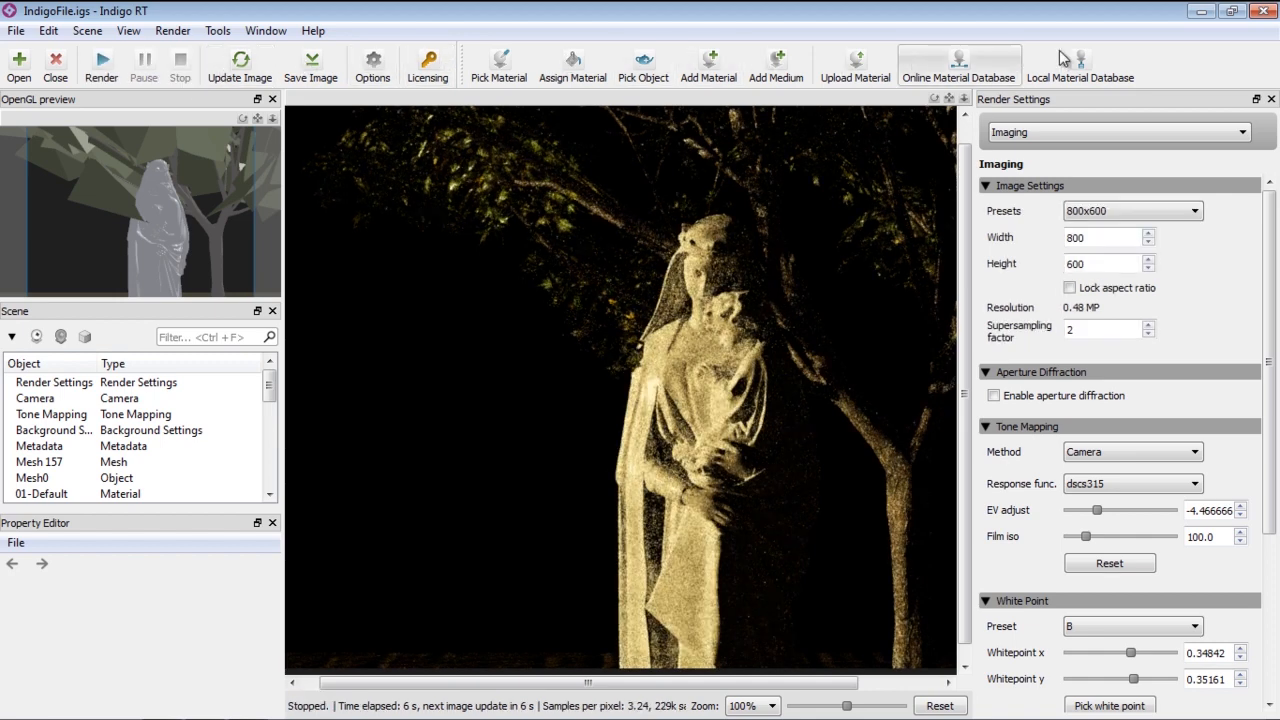
pyautogui.click(1266, 12)
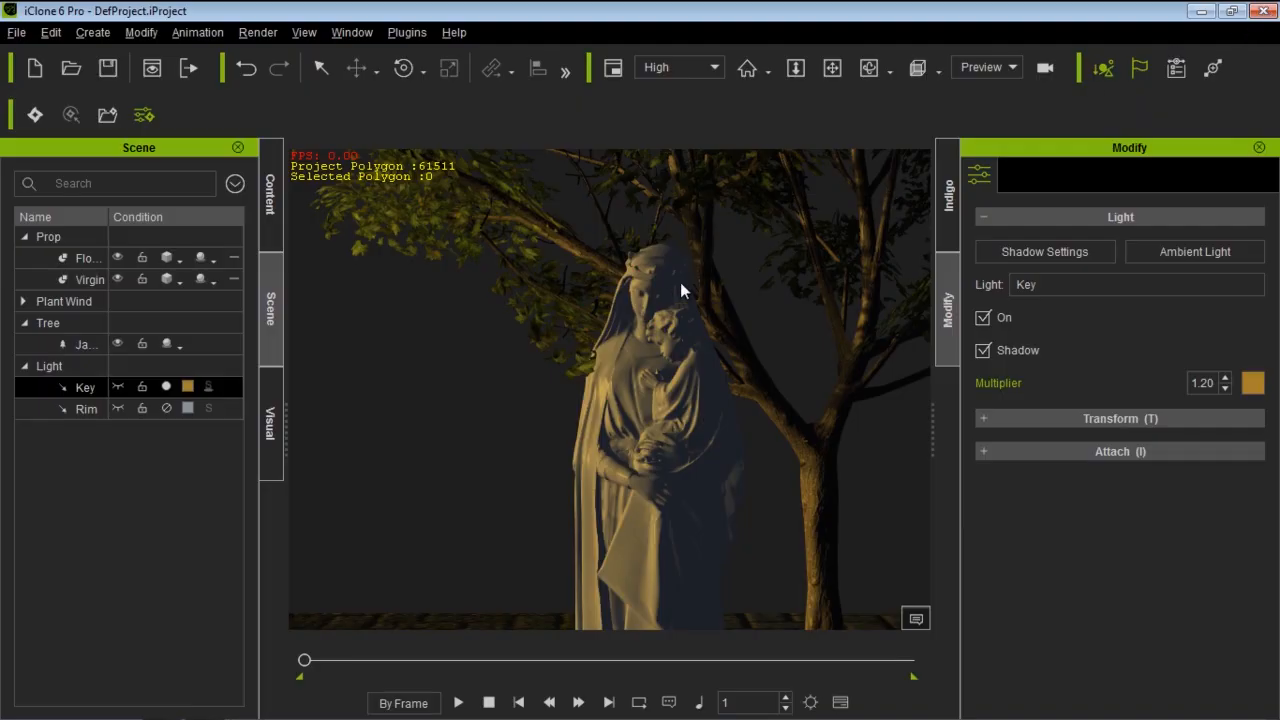
# Apply the Sky_02 template as the scene's sky
pyautogui.click(271, 195)
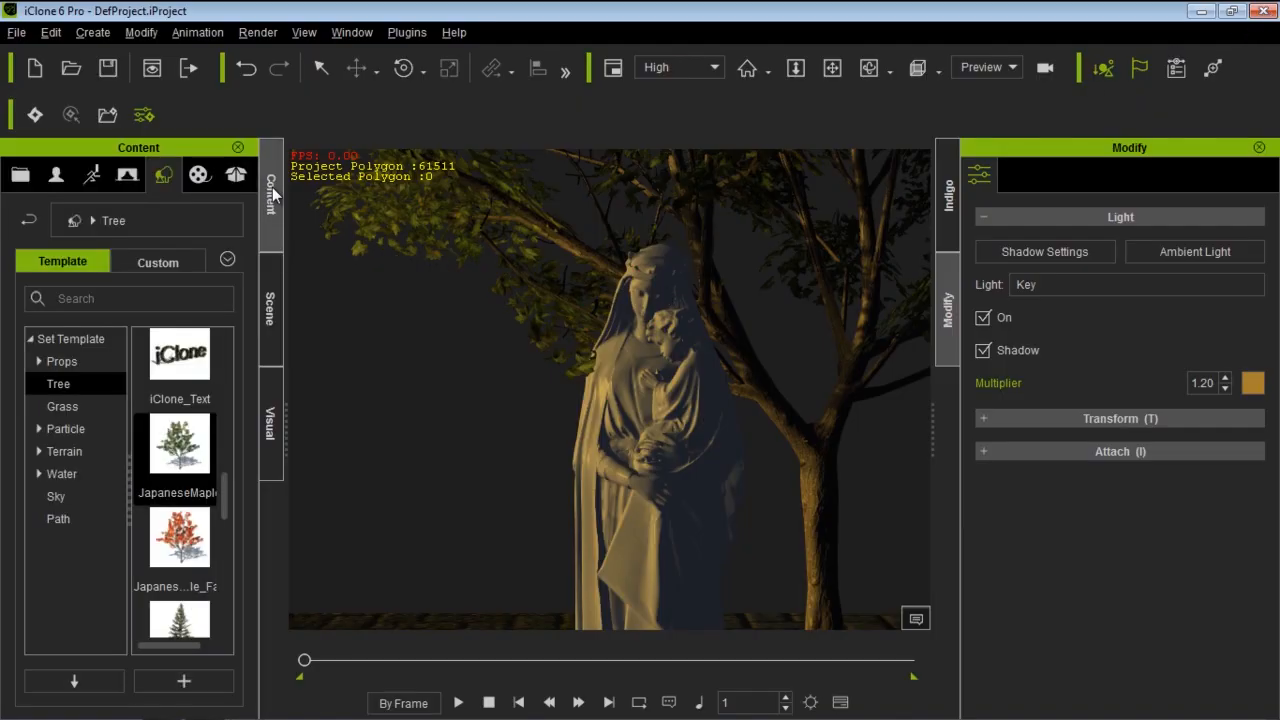
pyautogui.click(55, 500)
pyautogui.moveTo(225, 540)
pyautogui.mouseDown()
pyautogui.moveTo(225, 589)
pyautogui.moveTo(226, 392)
pyautogui.moveTo(215, 545)
pyautogui.moveTo(214, 533)
pyautogui.mouseUp()
pyautogui.doubleClick(175, 462)
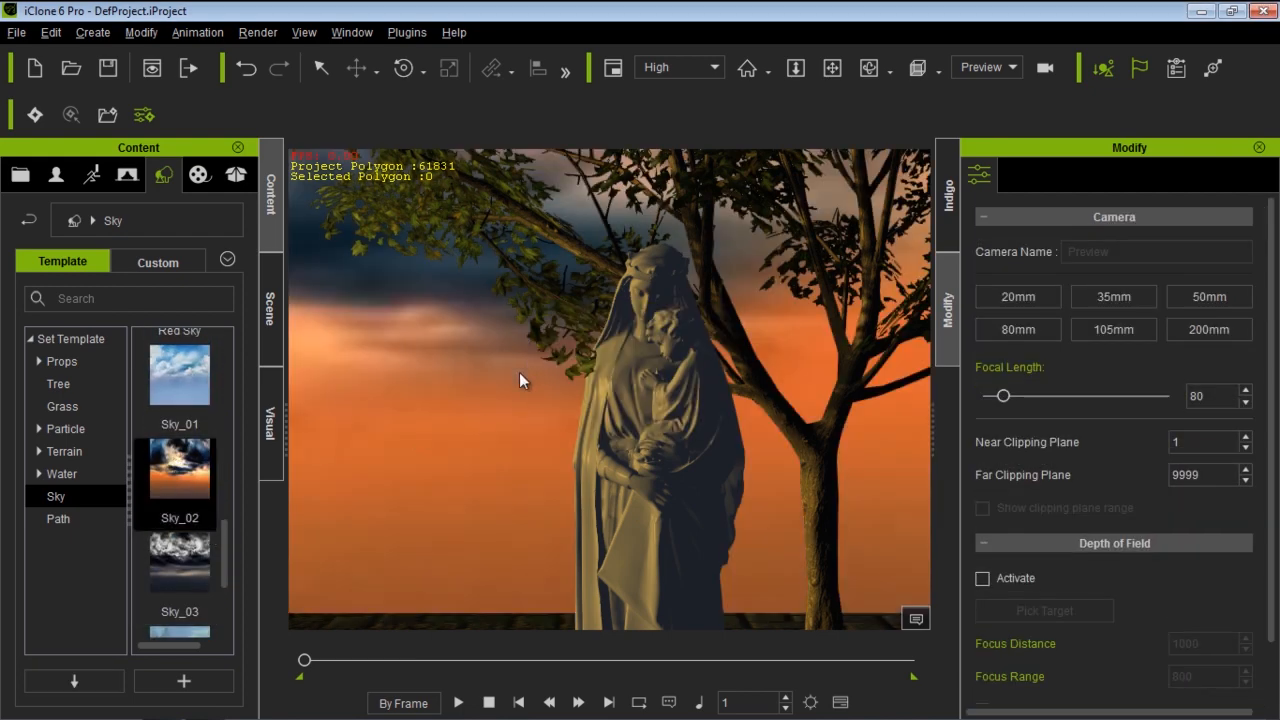
# Examine the whole sky dome around the scene from far outside it
pyautogui.moveTo(705, 429); pyautogui.dragTo(670, 318, button='middle')
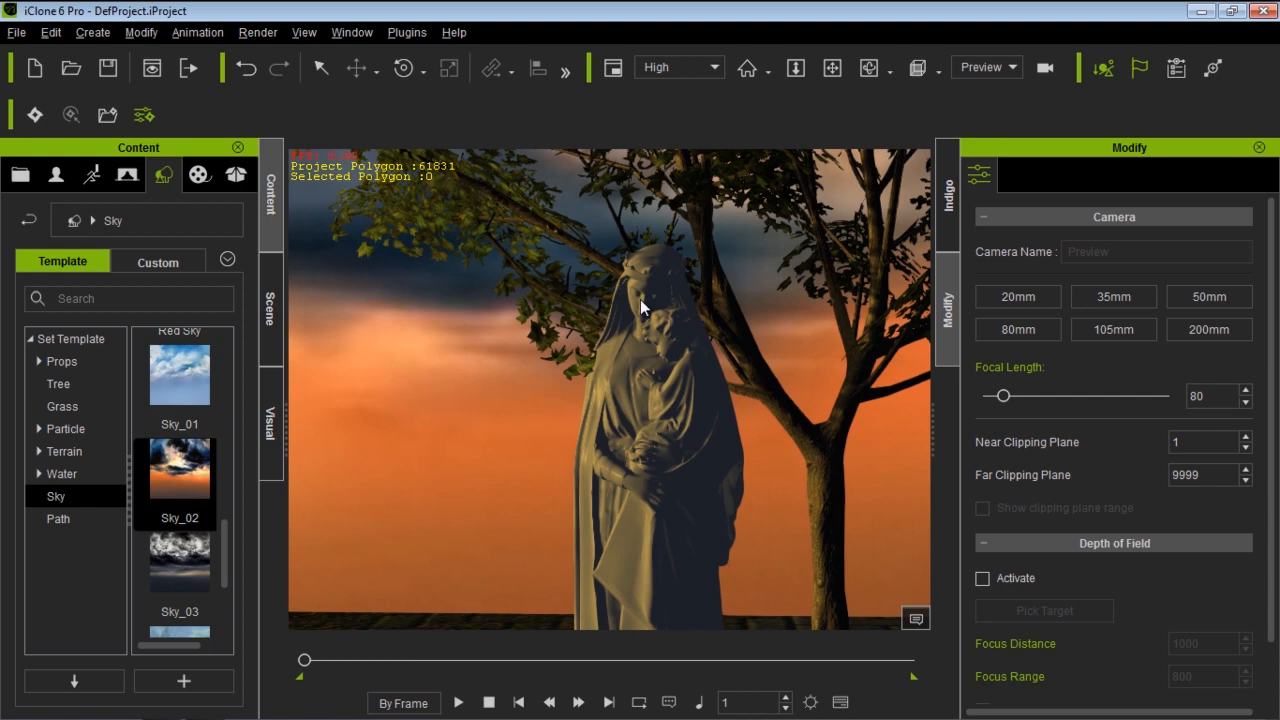
pyautogui.scroll(-10, 642, 301)
pyautogui.keyDown('alt'); pyautogui.moveTo(625, 367); pyautogui.dragTo(643, 520, button='right'); pyautogui.keyUp('alt')
pyautogui.keyDown('alt'); pyautogui.moveTo(608, 270); pyautogui.dragTo(652, 612, button='right'); pyautogui.keyUp('alt')
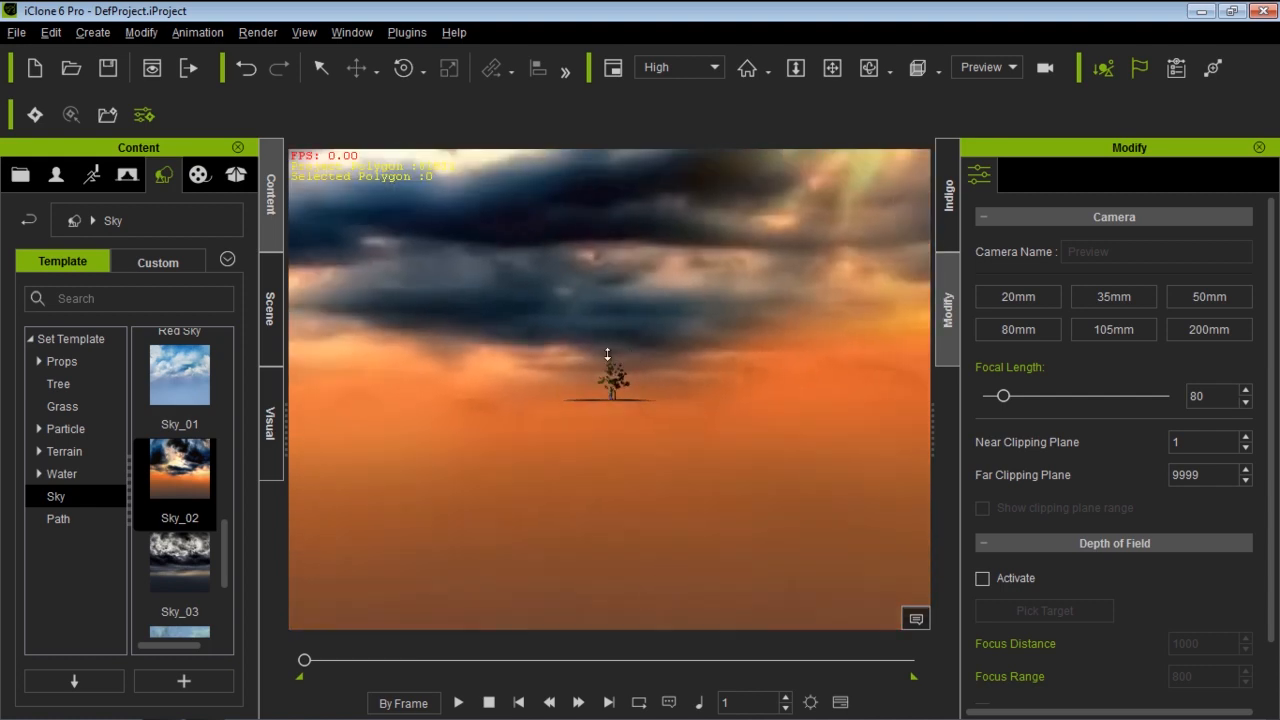
pyautogui.keyDown('alt'); pyautogui.moveTo(607, 355); pyautogui.dragTo(636, 571, button='right'); pyautogui.keyUp('alt')
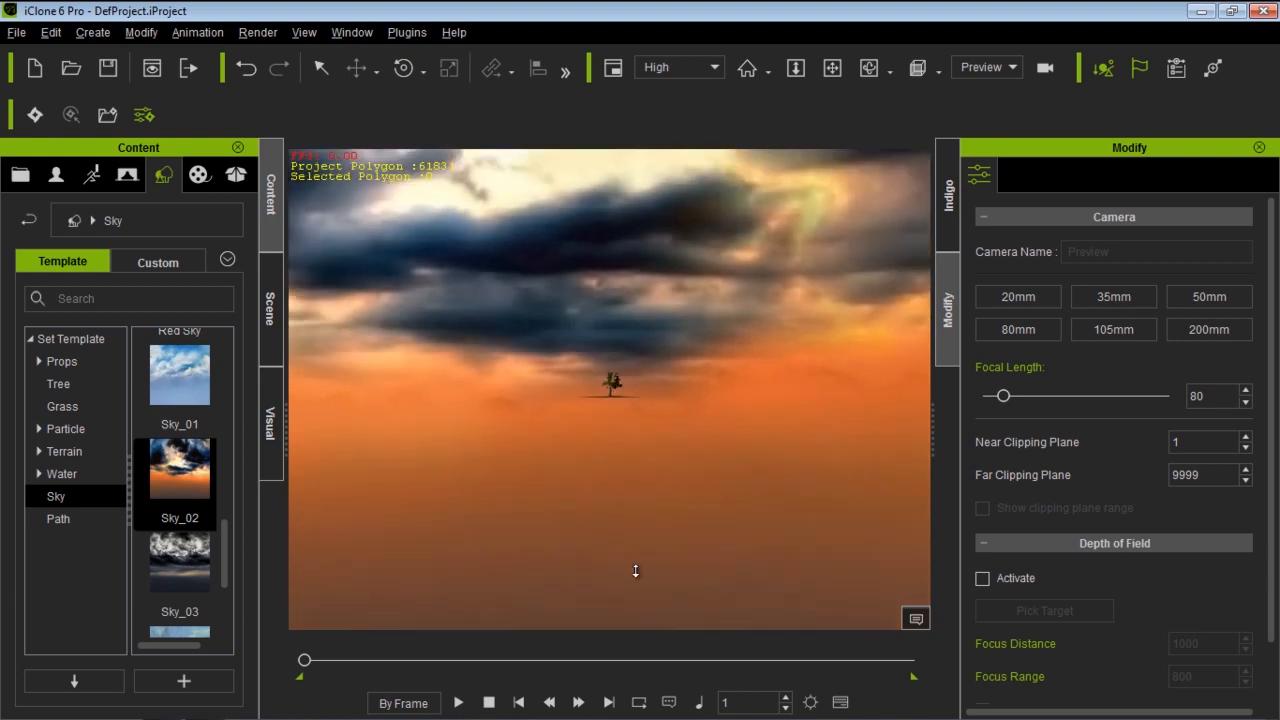
pyautogui.keyDown('alt'); pyautogui.moveTo(625, 375); pyautogui.dragTo(663, 552, button='right'); pyautogui.keyUp('alt')
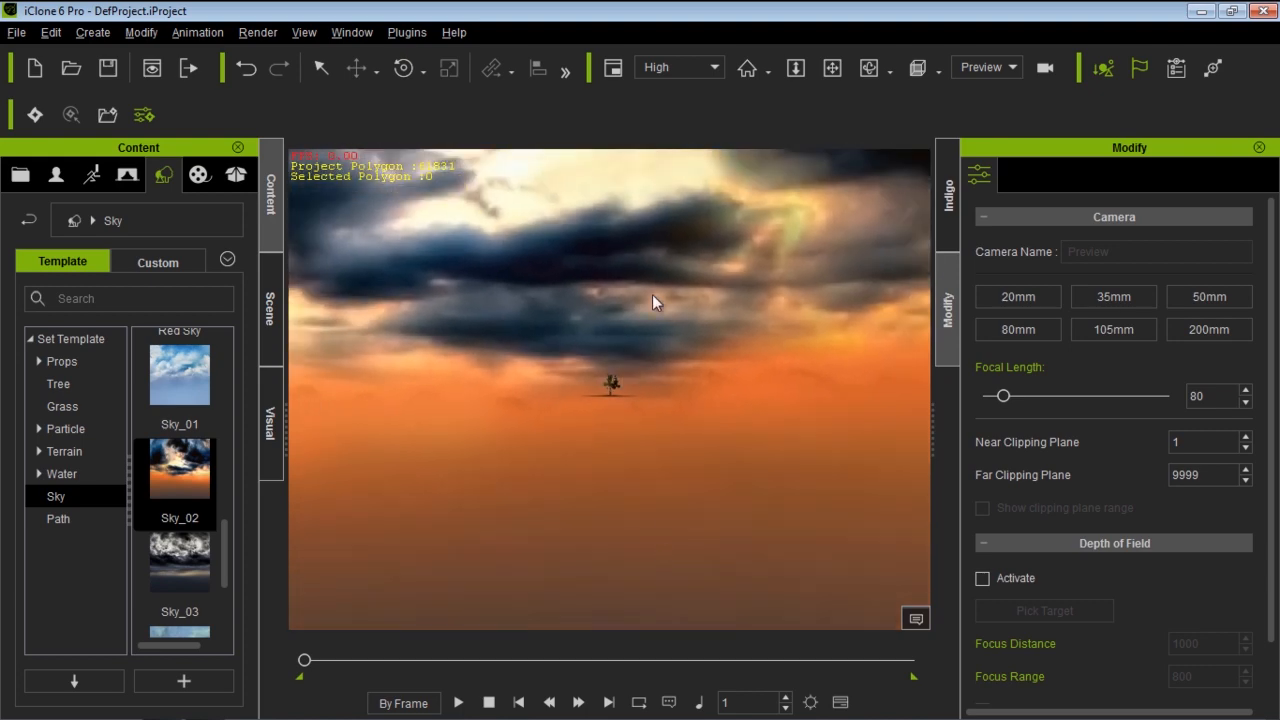
pyautogui.keyDown('alt'); pyautogui.moveTo(652, 302); pyautogui.dragTo(729, 537, button='right'); pyautogui.keyUp('alt')
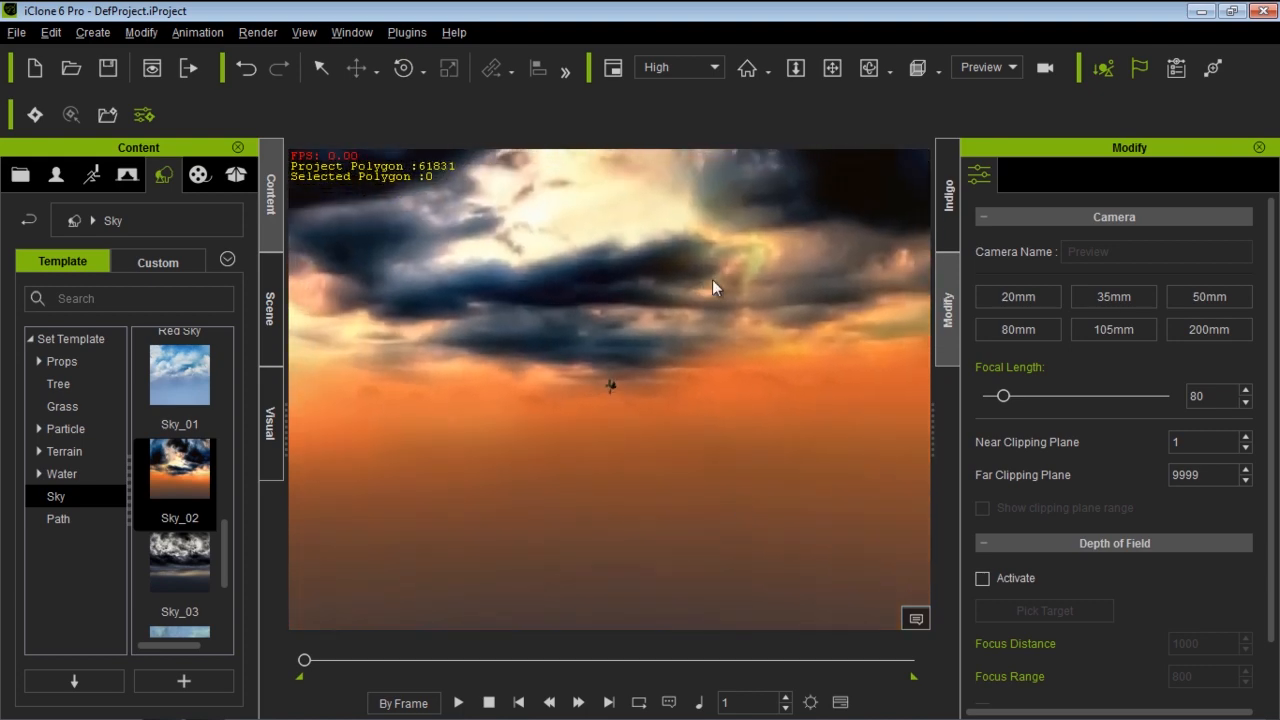
pyautogui.keyDown('alt'); pyautogui.moveTo(712, 287); pyautogui.dragTo(731, 544, button='right'); pyautogui.keyUp('alt')
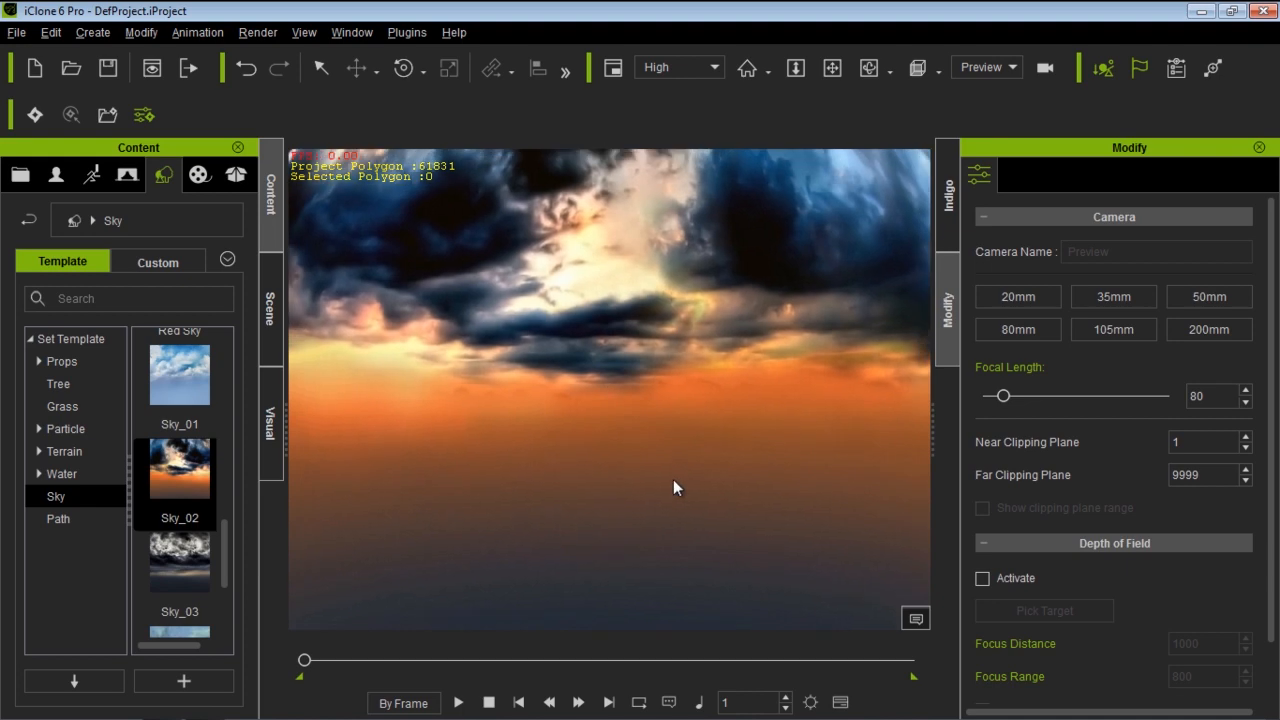
pyautogui.moveTo(691, 377); pyautogui.dragTo(688, 450, button='middle')
pyautogui.moveTo(679, 324)
pyautogui.mouseDown(button='middle')
pyautogui.moveTo(677, 474)
pyautogui.moveTo(700, 405)
pyautogui.moveTo(702, 492)
pyautogui.mouseUp(button='middle')
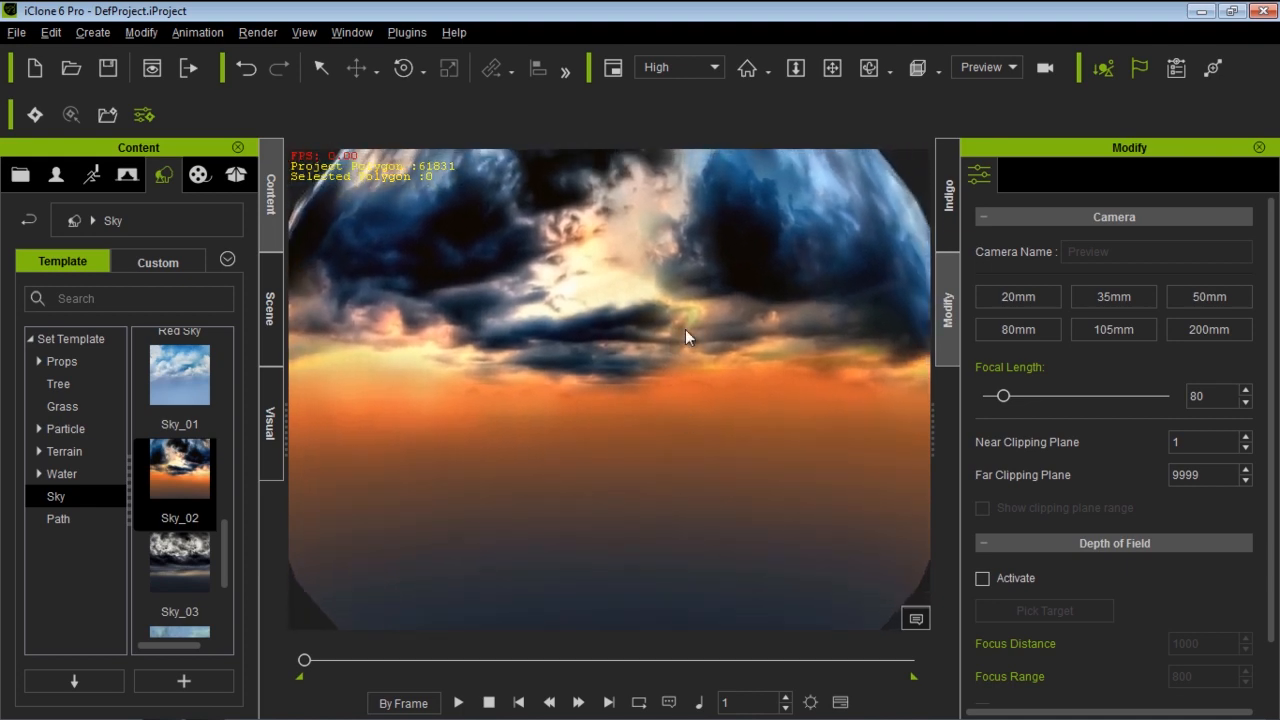
pyautogui.moveTo(699, 370); pyautogui.dragTo(702, 436, button='middle')
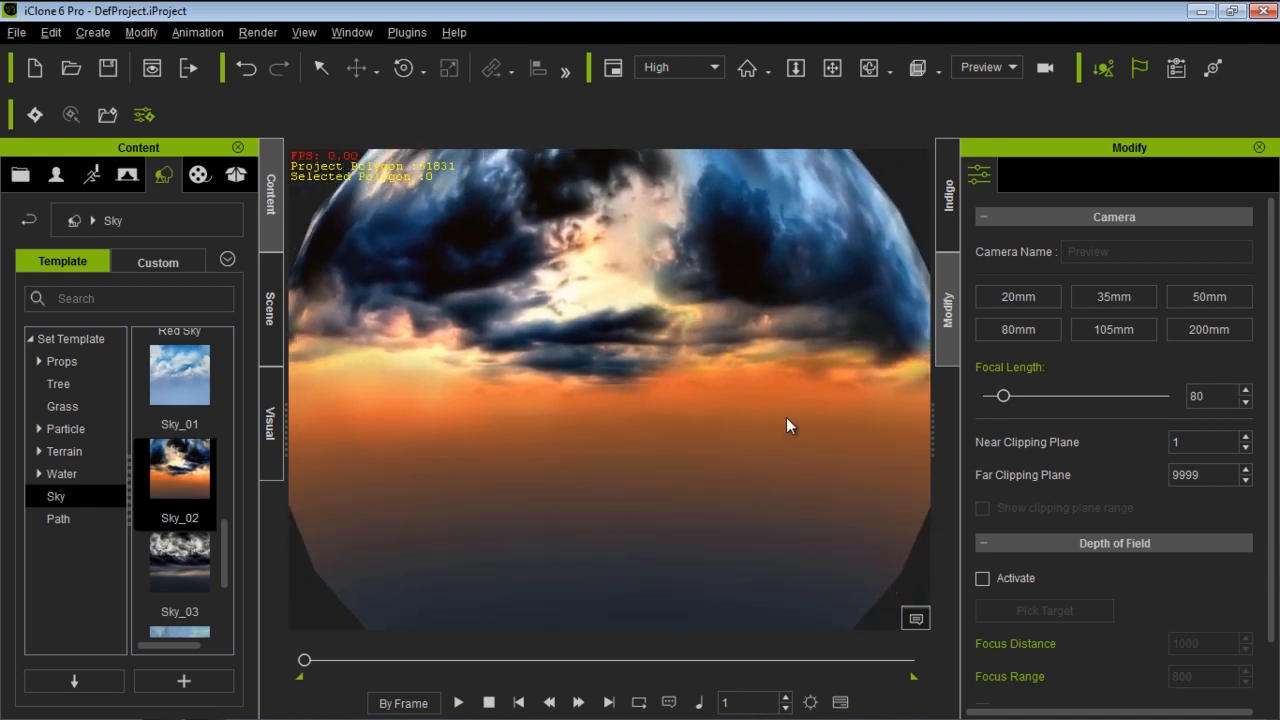
pyautogui.moveTo(786, 418); pyautogui.dragTo(863, 454, button='right')
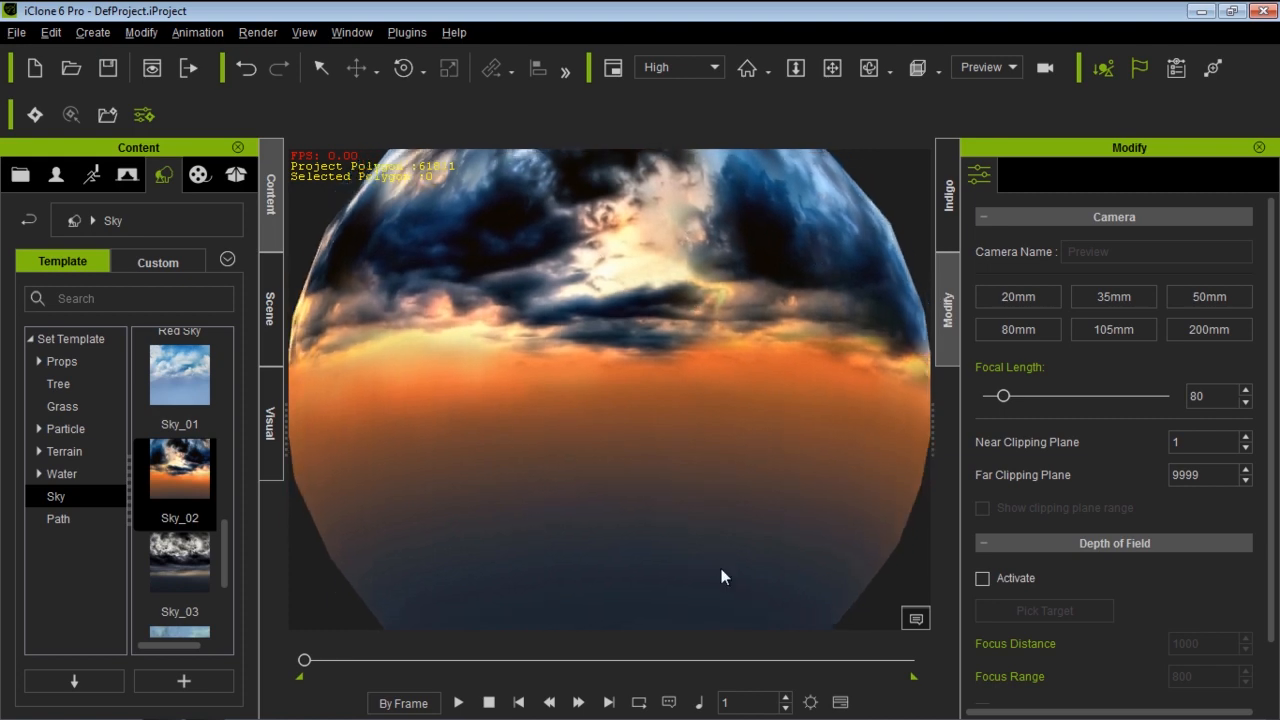
pyautogui.scroll(-3, 697, 429)
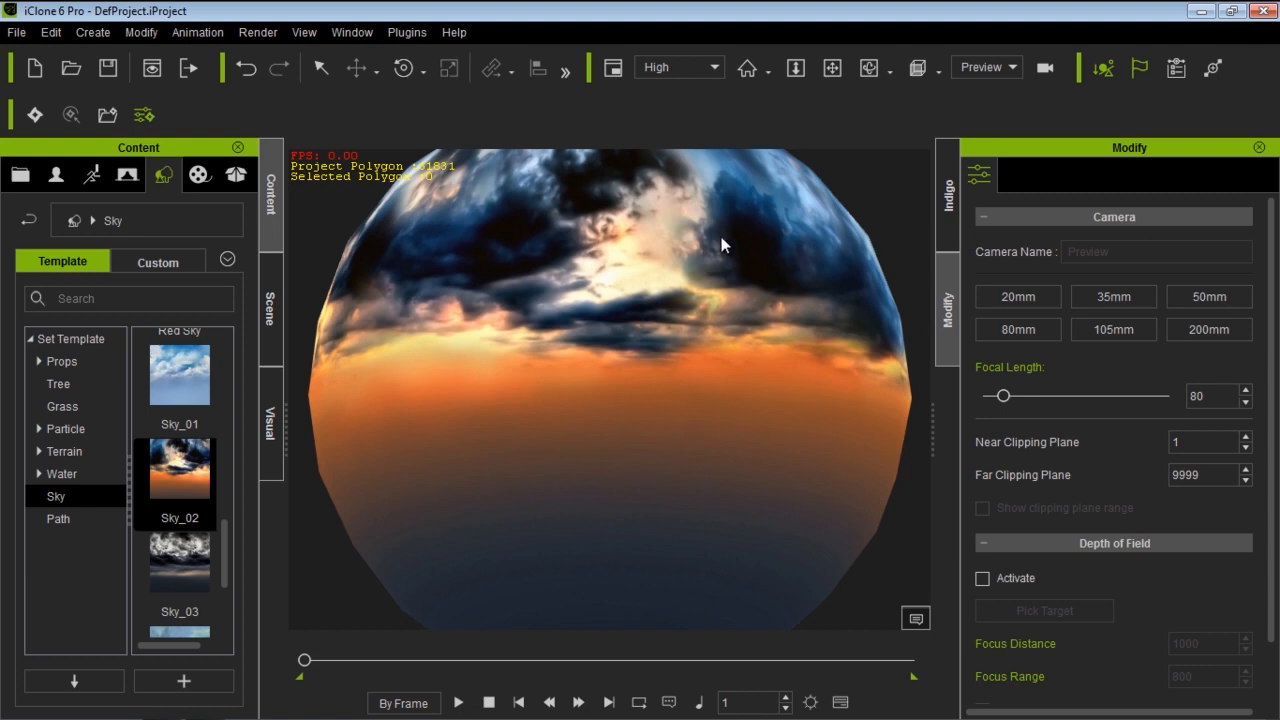
# Select the Virgin statue in the scene list and frame it in a close view with the tree
pyautogui.click(270, 306)
pyautogui.click(90, 280)
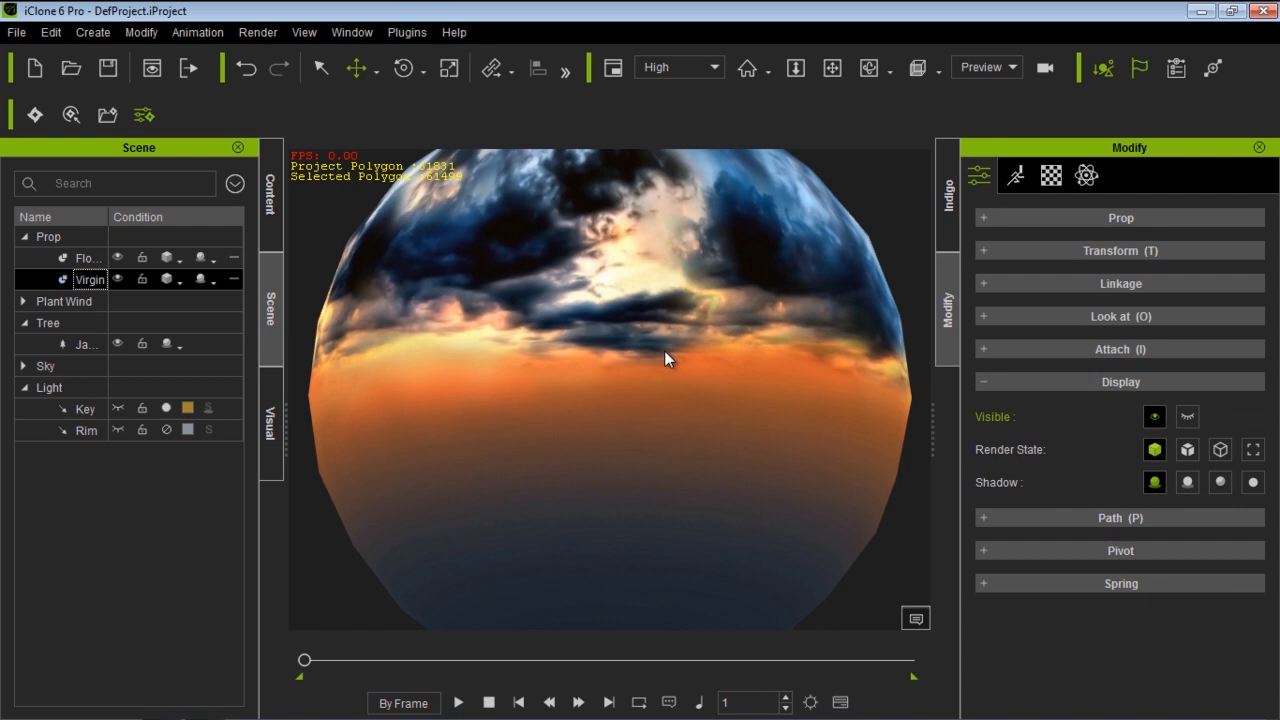
pyautogui.press('z')
pyautogui.moveTo(681, 331); pyautogui.dragTo(606, 409, button='middle')
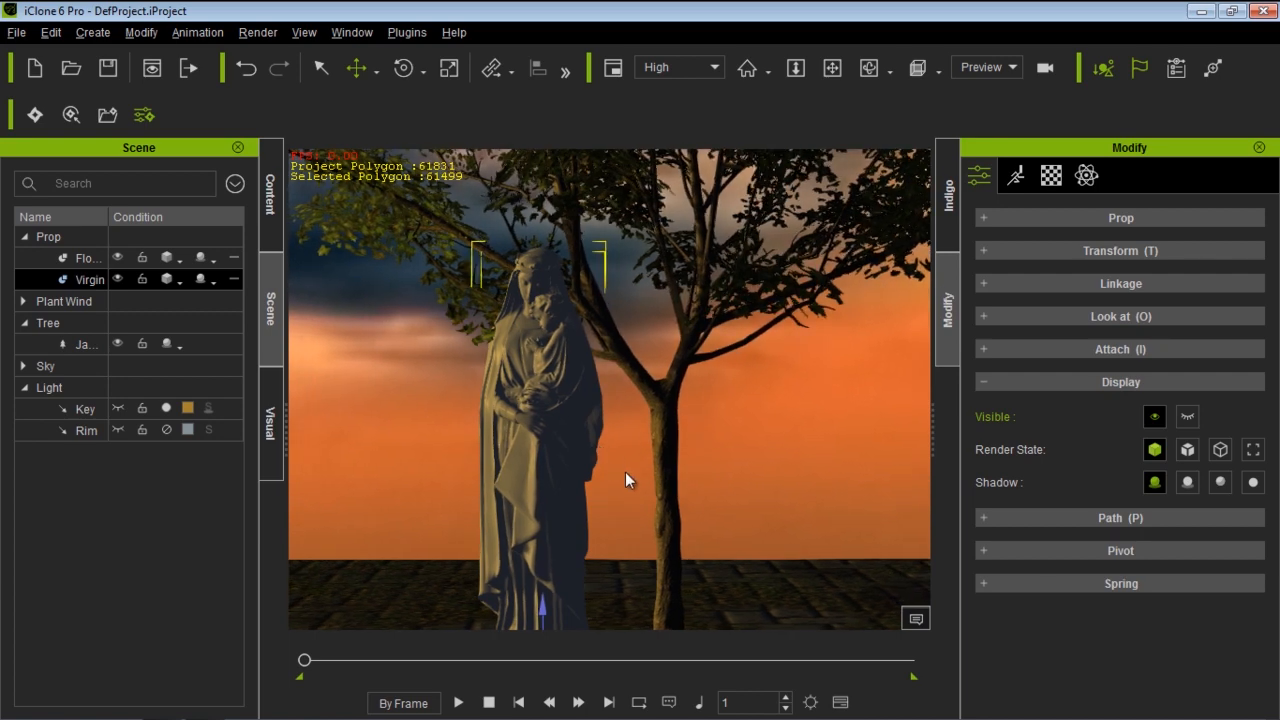
pyautogui.scroll(5, 635, 485)
pyautogui.moveTo(634, 431); pyautogui.dragTo(638, 456, button='middle')
# Select the Sky object in the scene list and set its scale to 10
pyautogui.click(45, 366)
pyautogui.click(24, 366)
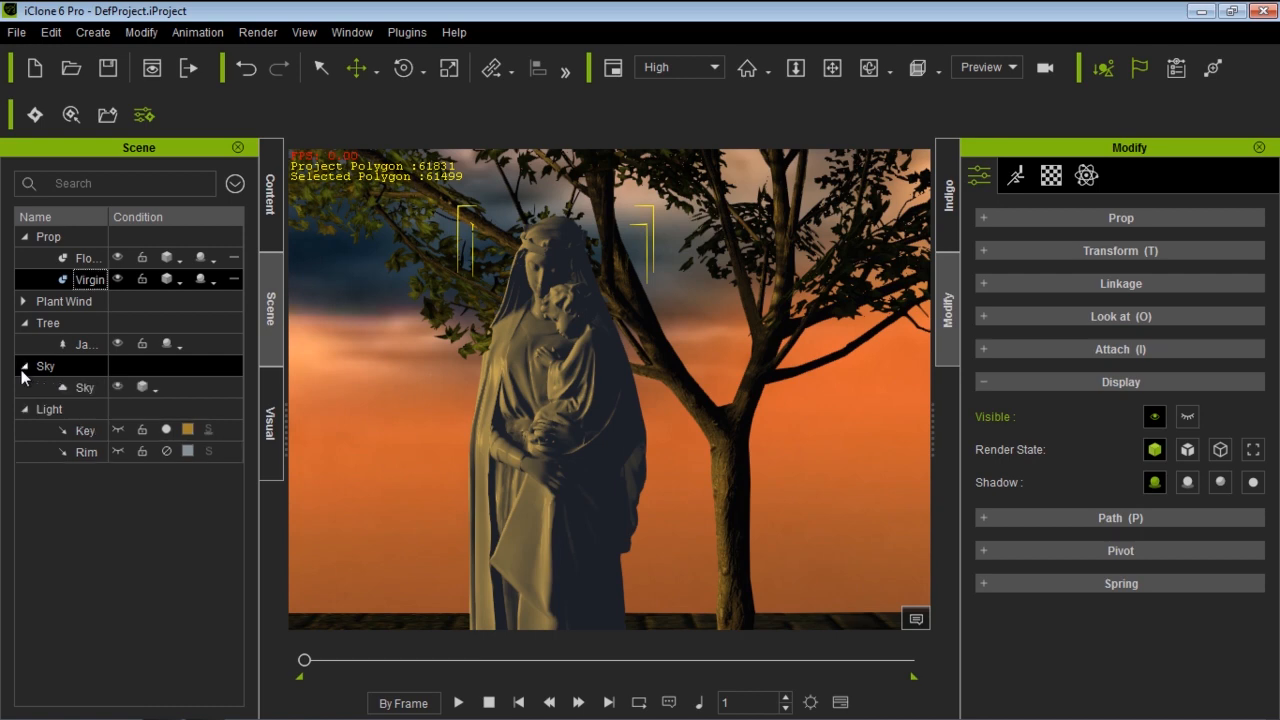
pyautogui.click(74, 388)
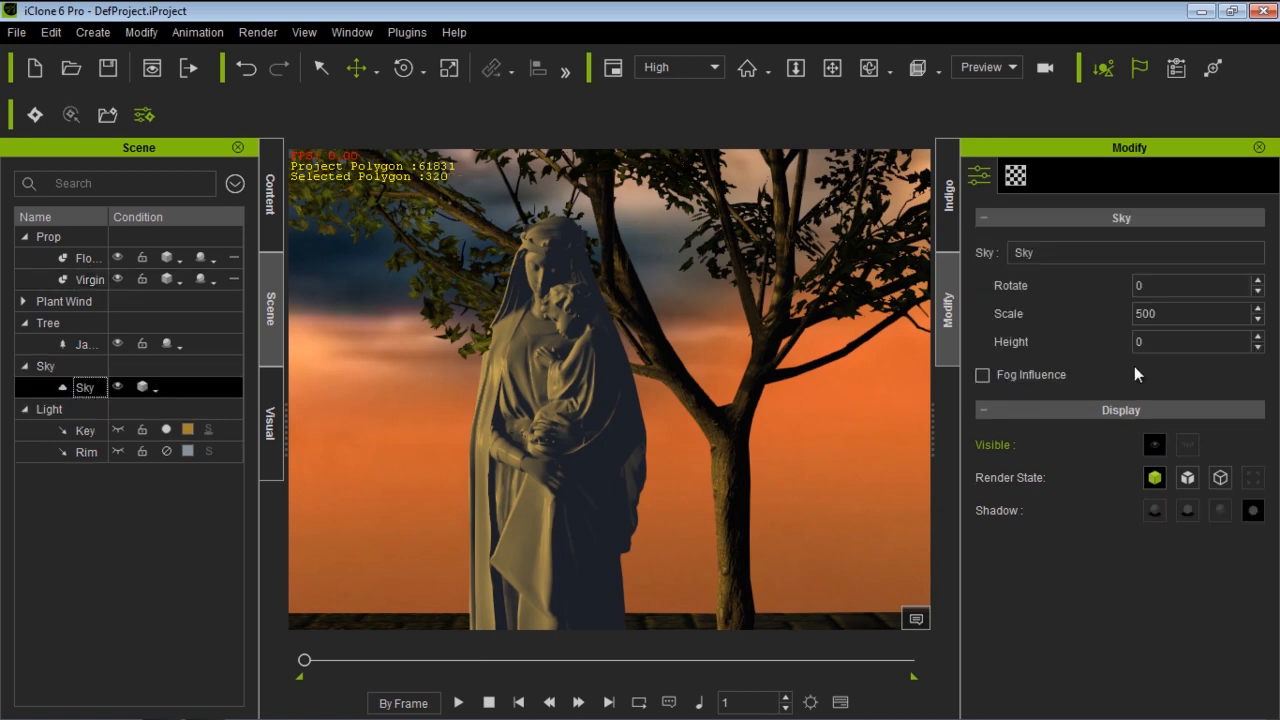
pyautogui.moveTo(1179, 312); pyautogui.dragTo(1128, 315)
pyautogui.write('10')
pyautogui.press('Return')
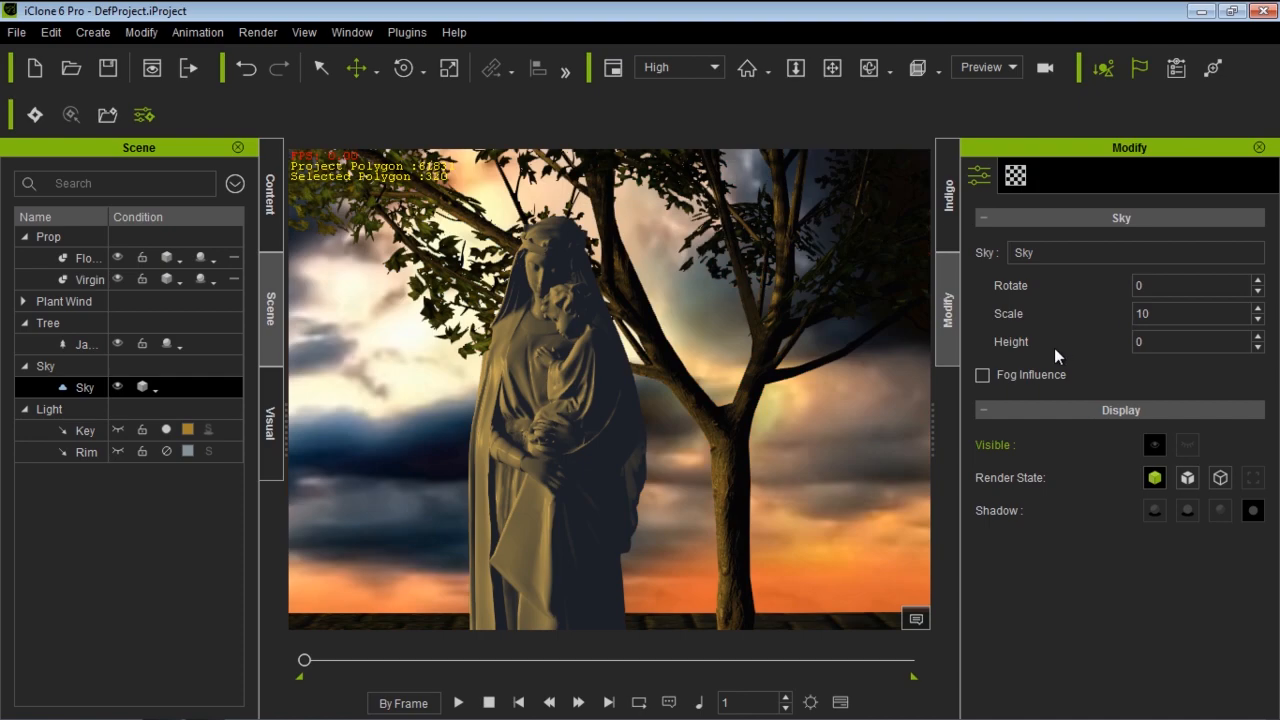
# Set the sky's height to 180 and check the backdrop behind the statue from several angles
pyautogui.moveTo(620, 385); pyautogui.dragTo(726, 238, button='right')
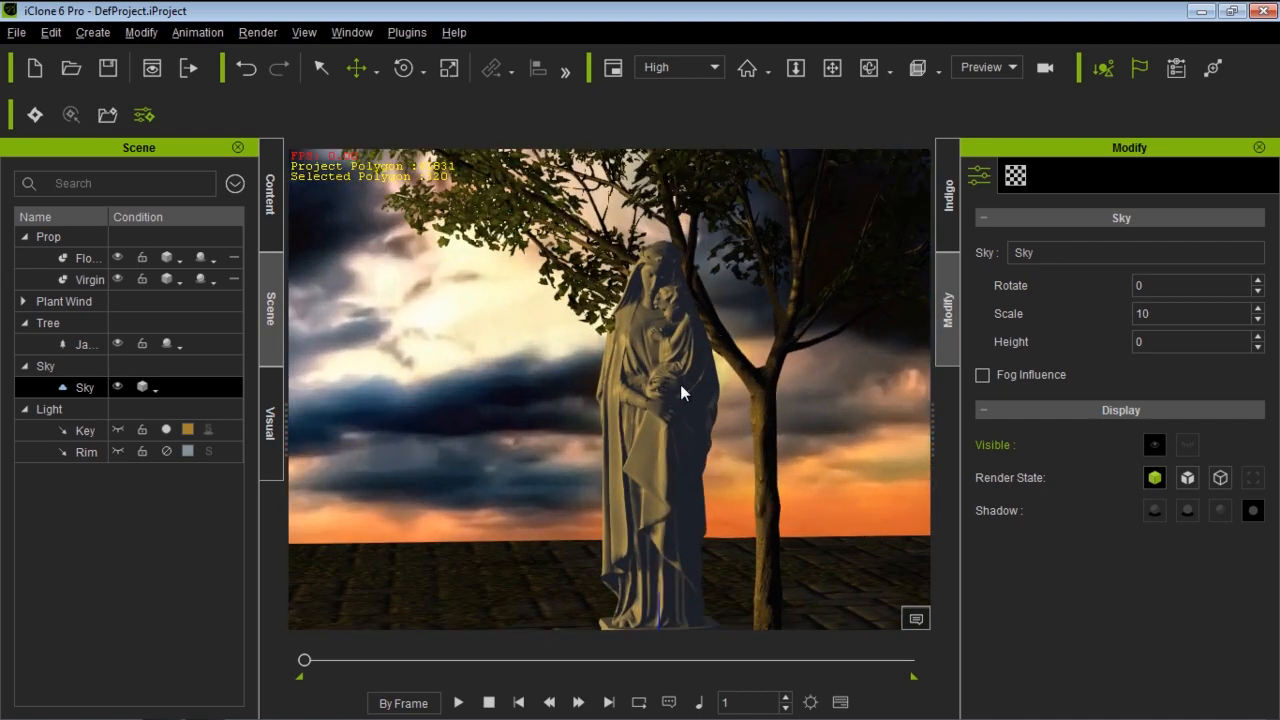
pyautogui.moveTo(680, 386); pyautogui.dragTo(690, 396, button='middle')
pyautogui.moveTo(730, 390); pyautogui.dragTo(598, 399, button='right')
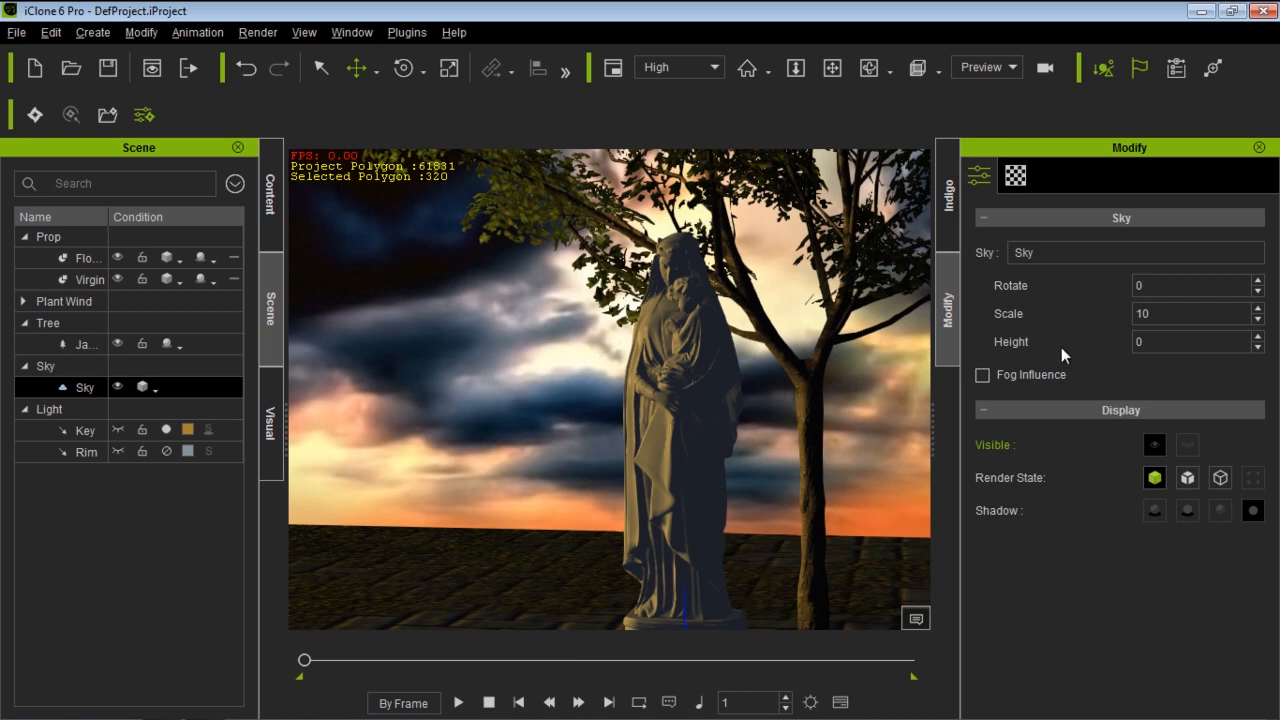
pyautogui.click(1175, 337)
pyautogui.write('180')
pyautogui.press('Return')
pyautogui.moveTo(750, 355); pyautogui.dragTo(556, 325, button='right')
pyautogui.moveTo(610, 410); pyautogui.dragTo(703, 478, button='right')
pyautogui.moveTo(331, 197); pyautogui.dragTo(405, 295, button='middle')
pyautogui.moveTo(627, 459); pyautogui.dragTo(772, 476, button='right')
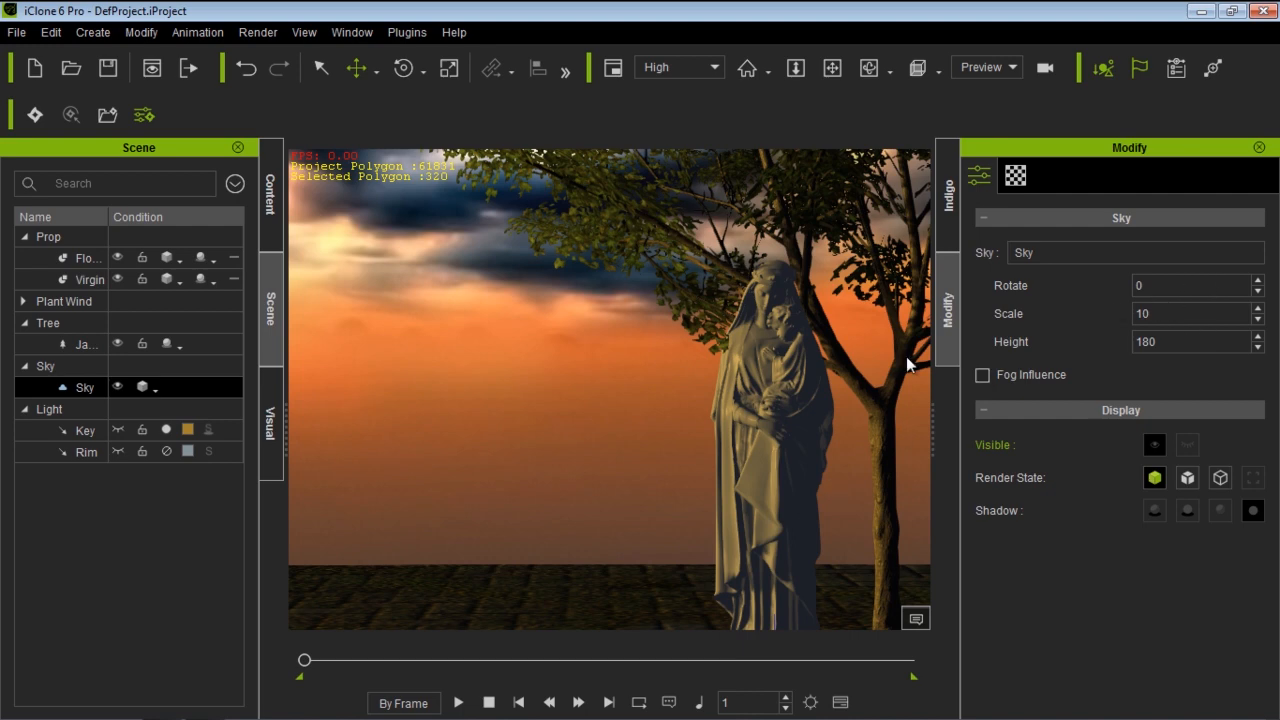
# Change the Key light's color to a burnt orange, #a54710
pyautogui.click(188, 429)
pyautogui.moveTo(795, 257); pyautogui.dragTo(812, 213)
pyautogui.click(789, 540)
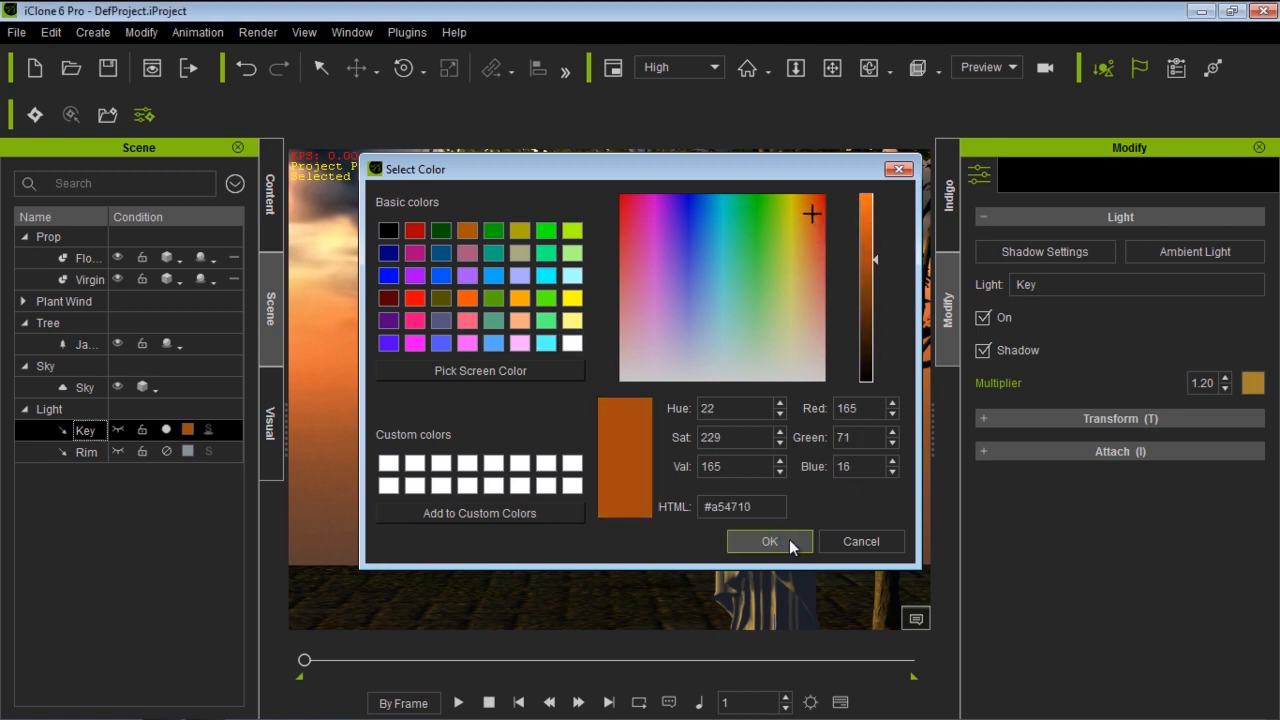
# Render a close view of the statue against the sky in Indigo RT, inspect the image and return to iClone
pyautogui.keyDown('alt'); pyautogui.moveTo(809, 519); pyautogui.dragTo(658, 477); pyautogui.keyUp('alt')
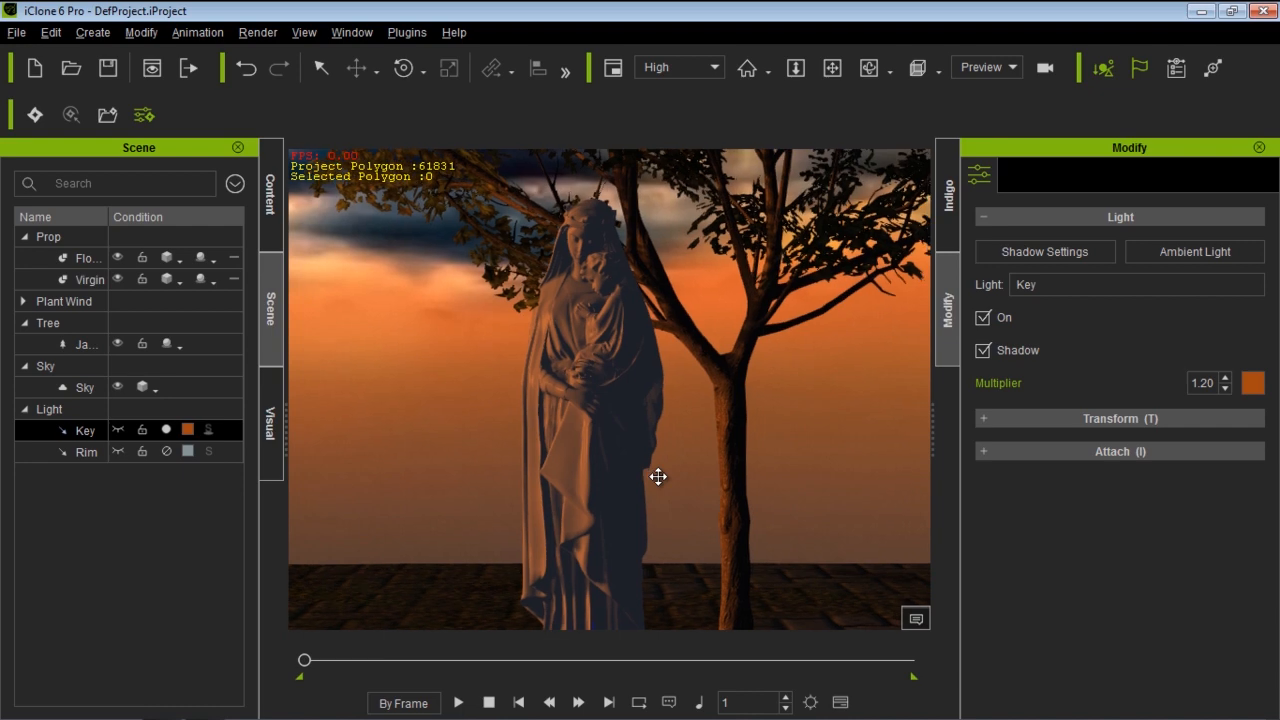
pyautogui.scroll(1, 663, 482)
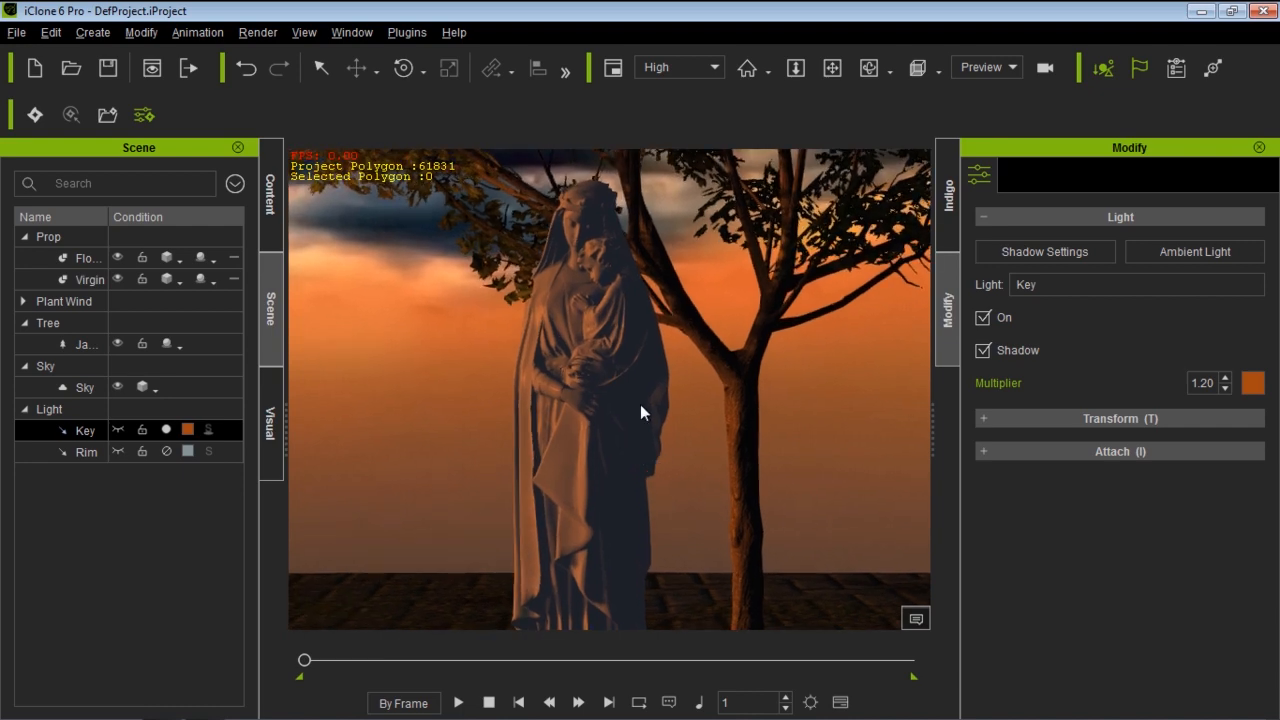
pyautogui.keyDown('alt'); pyautogui.moveTo(640, 404); pyautogui.dragTo(640, 417, button='right'); pyautogui.keyUp('alt')
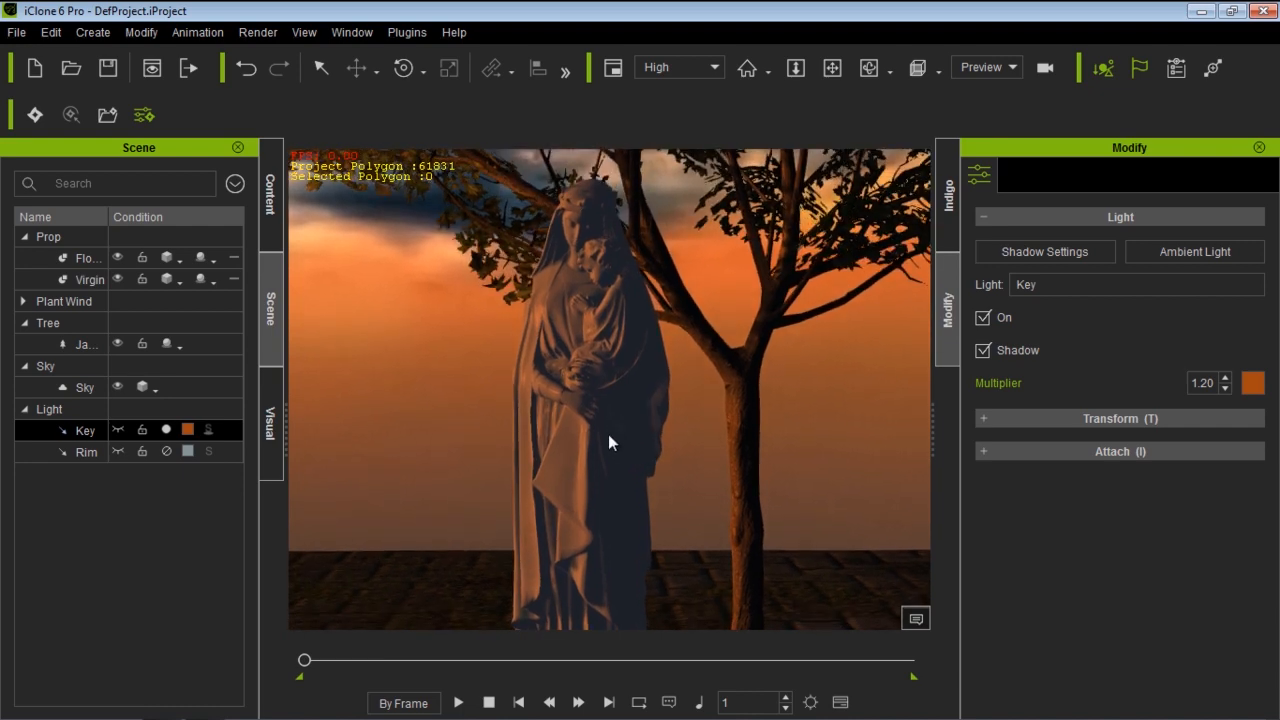
pyautogui.moveTo(659, 380)
pyautogui.keyDown('alt'); pyautogui.mouseDown()
pyautogui.moveTo(651, 371)
pyautogui.moveTo(674, 377)
pyautogui.moveTo(649, 380)
pyautogui.mouseUp(); pyautogui.keyUp('alt')
pyautogui.keyDown('alt'); pyautogui.moveTo(668, 443); pyautogui.dragTo(652, 431); pyautogui.keyUp('alt')
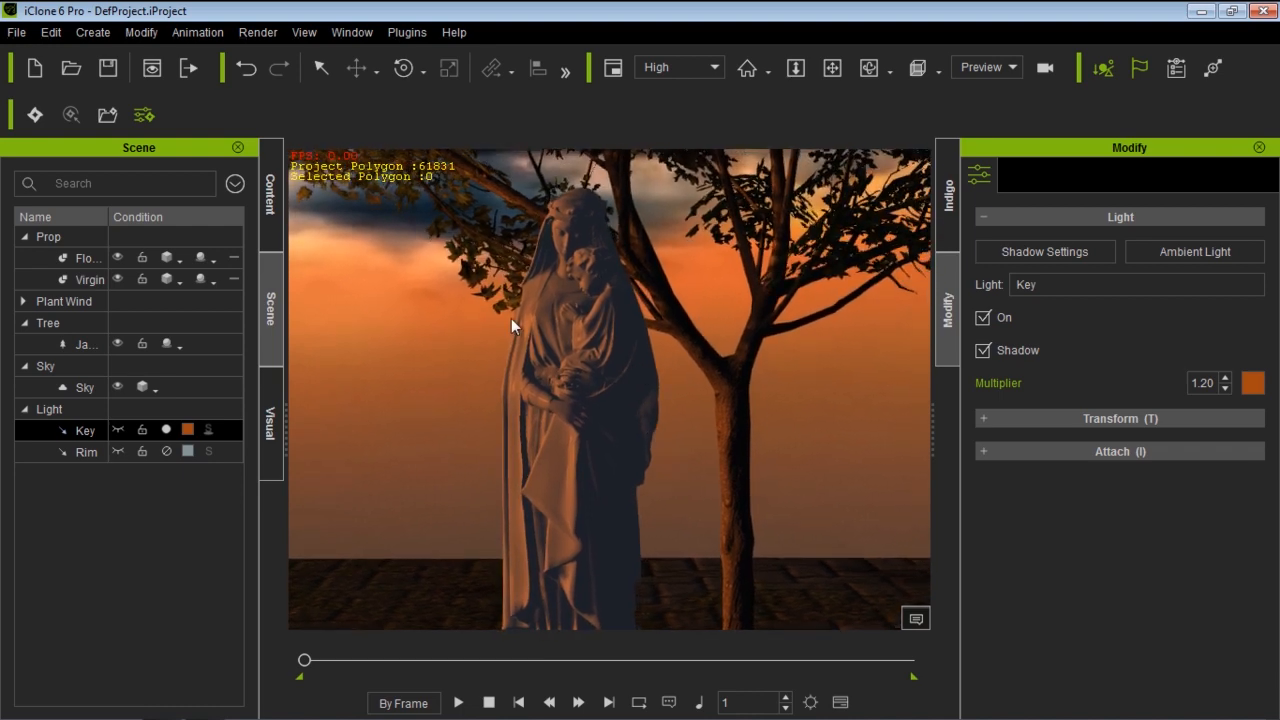
pyautogui.click(35, 115)
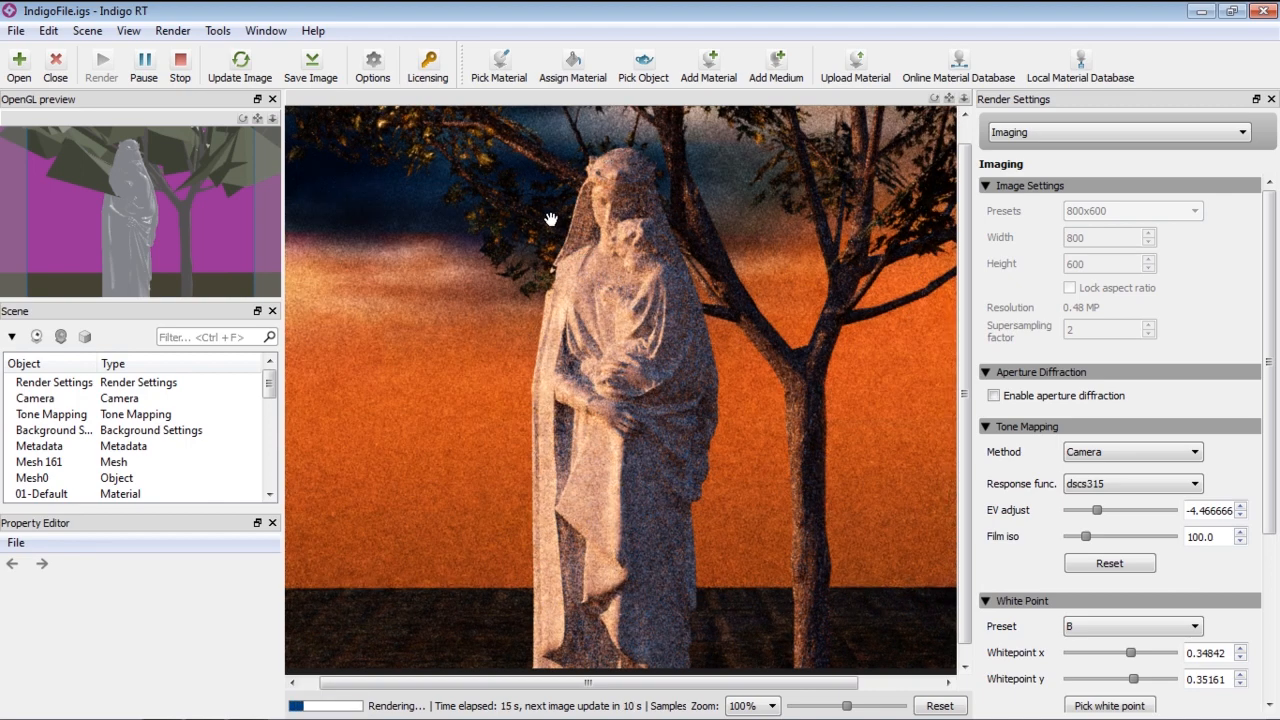
pyautogui.moveTo(439, 154); pyautogui.dragTo(480, 183)
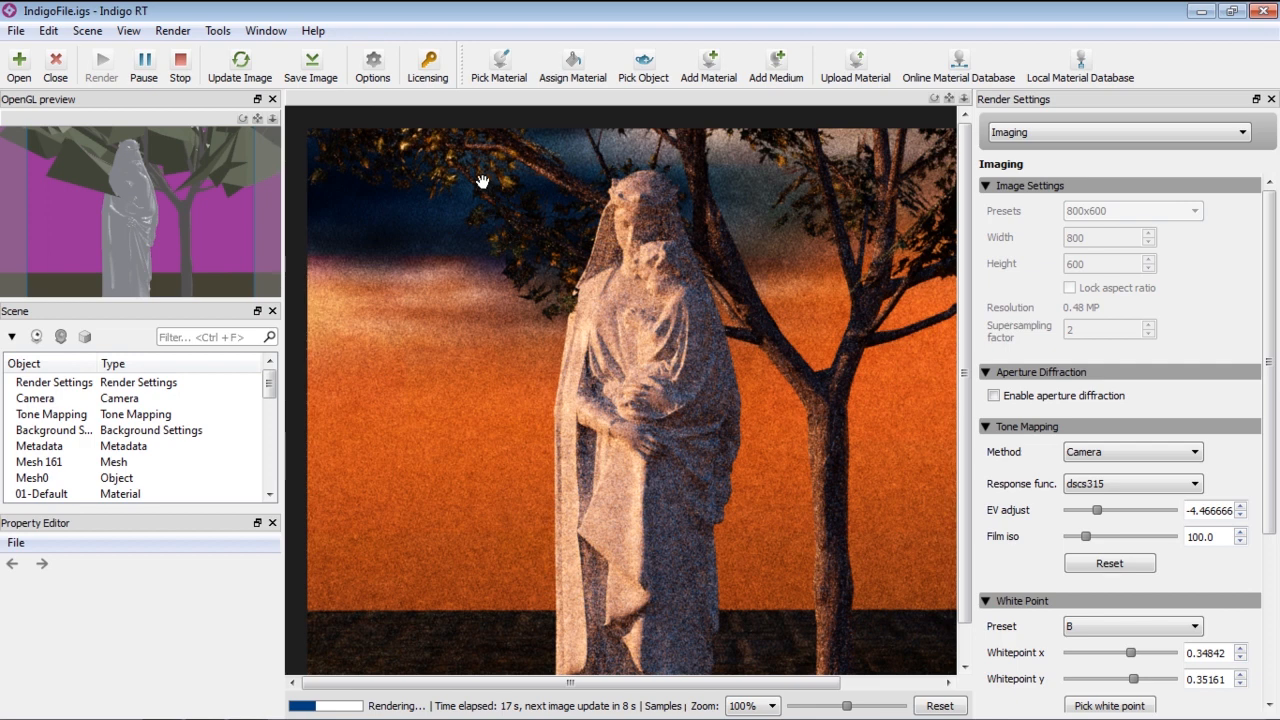
pyautogui.moveTo(806, 306); pyautogui.dragTo(749, 283)
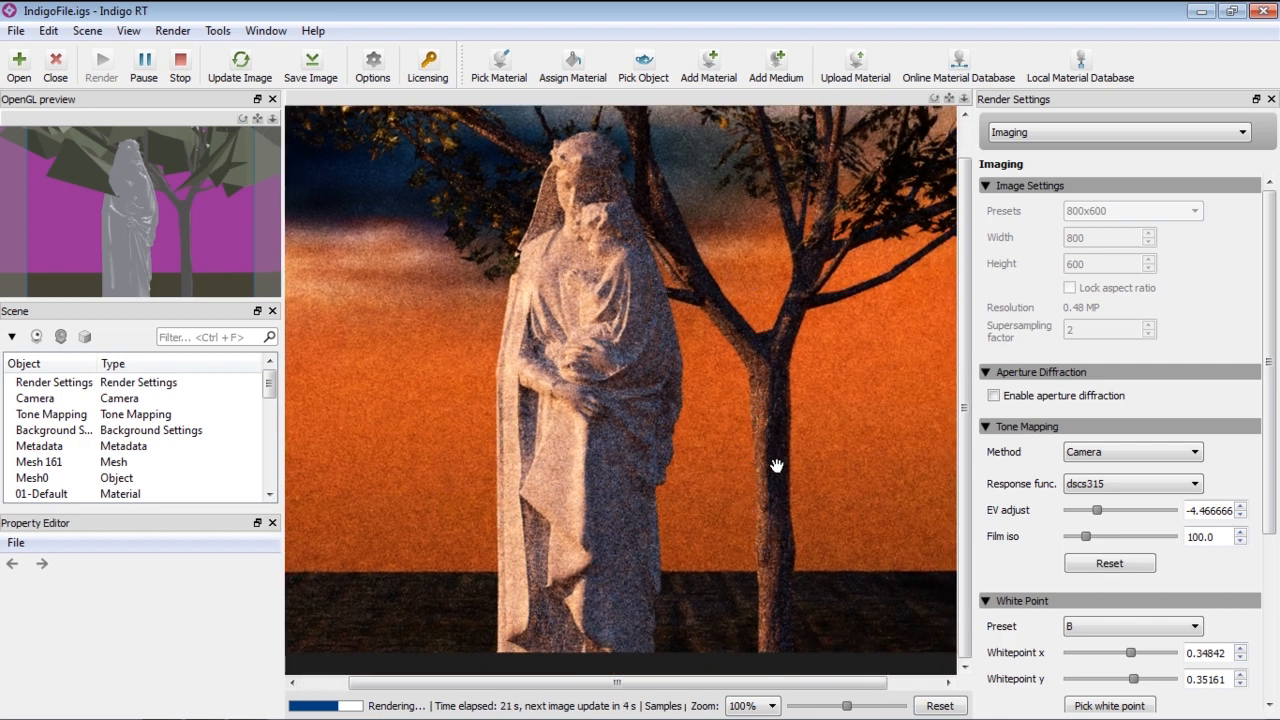
pyautogui.moveTo(558, 293)
pyautogui.mouseDown()
pyautogui.moveTo(598, 316)
pyautogui.moveTo(577, 286)
pyautogui.mouseUp()
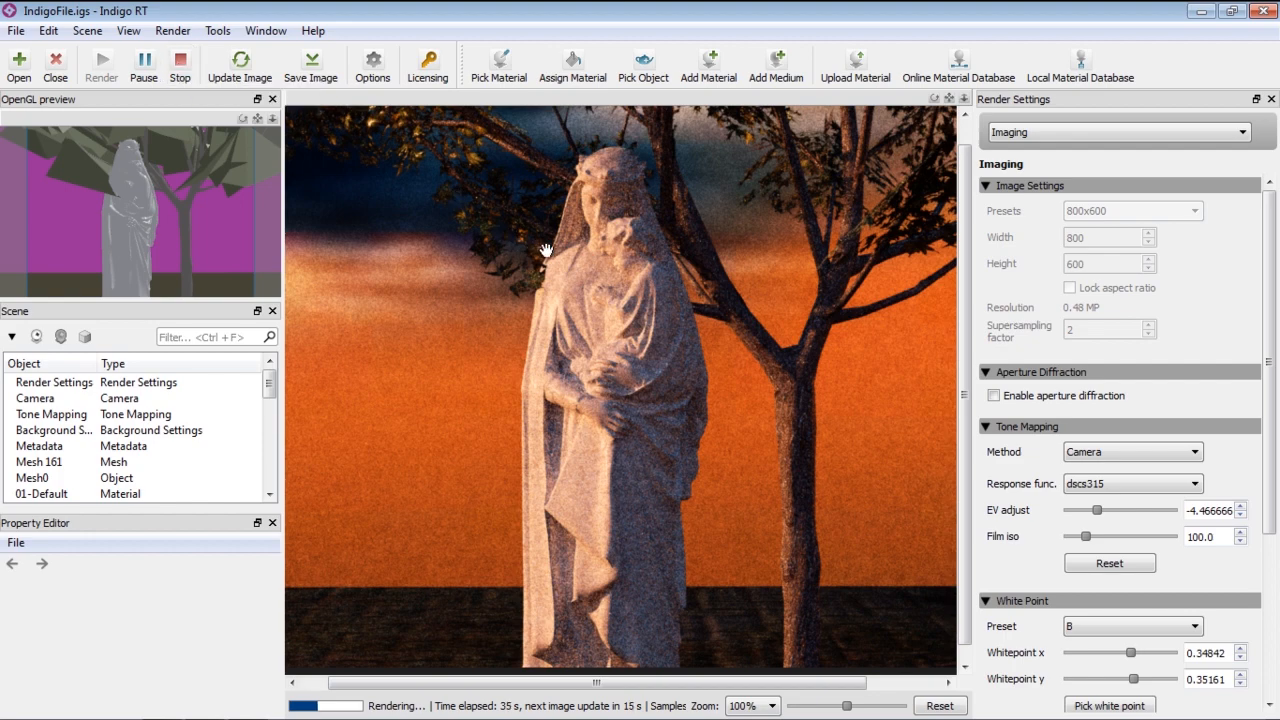
pyautogui.hotkey('alt', 'Tab')
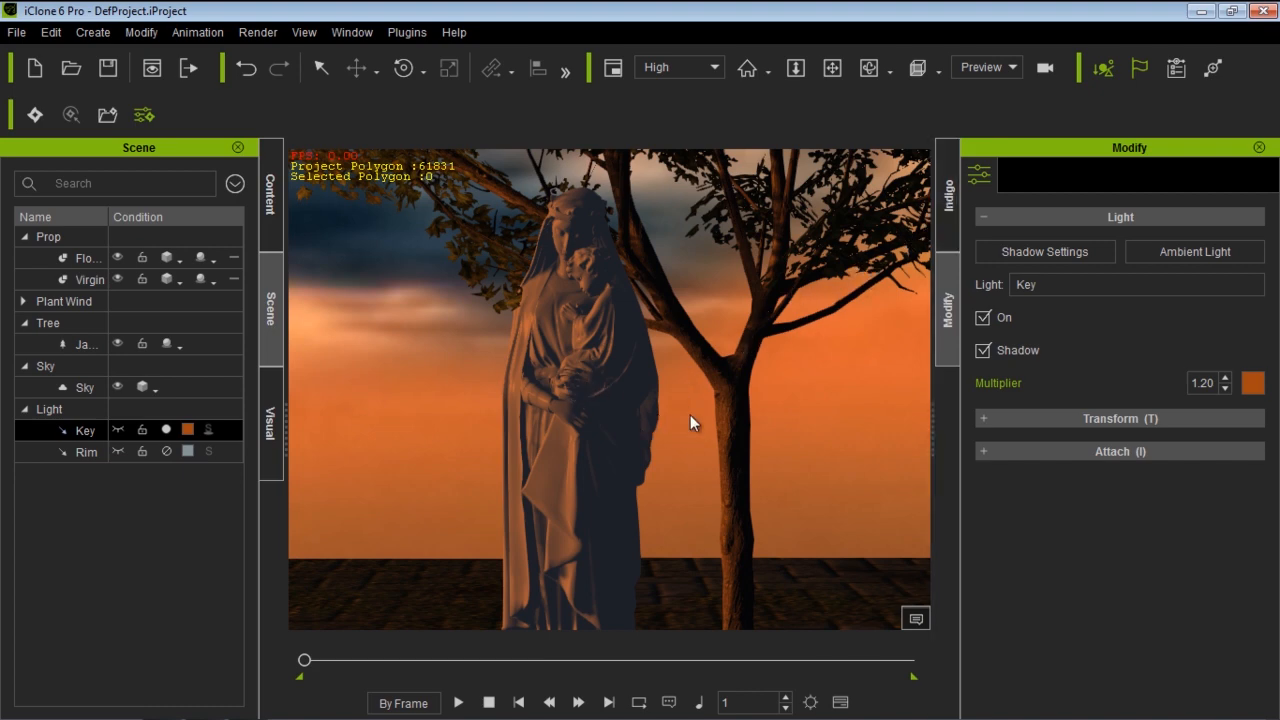
# Set the project's 2D background color to orange, #ab4d17, and close the project settings
pyautogui.click(948, 200)
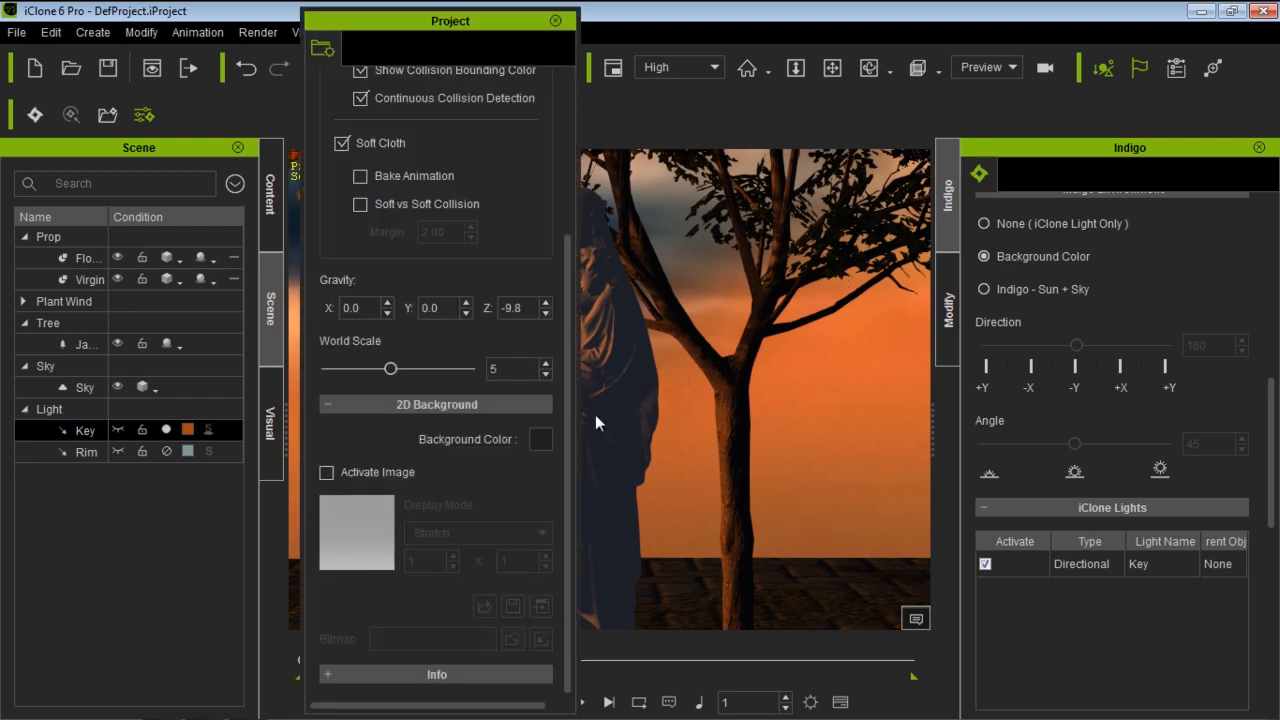
pyautogui.click(538, 439)
pyautogui.click(604, 212)
pyautogui.moveTo(604, 212); pyautogui.dragTo(610, 218)
pyautogui.click(669, 253)
pyautogui.moveTo(668, 258); pyautogui.dragTo(669, 248)
pyautogui.click(613, 213)
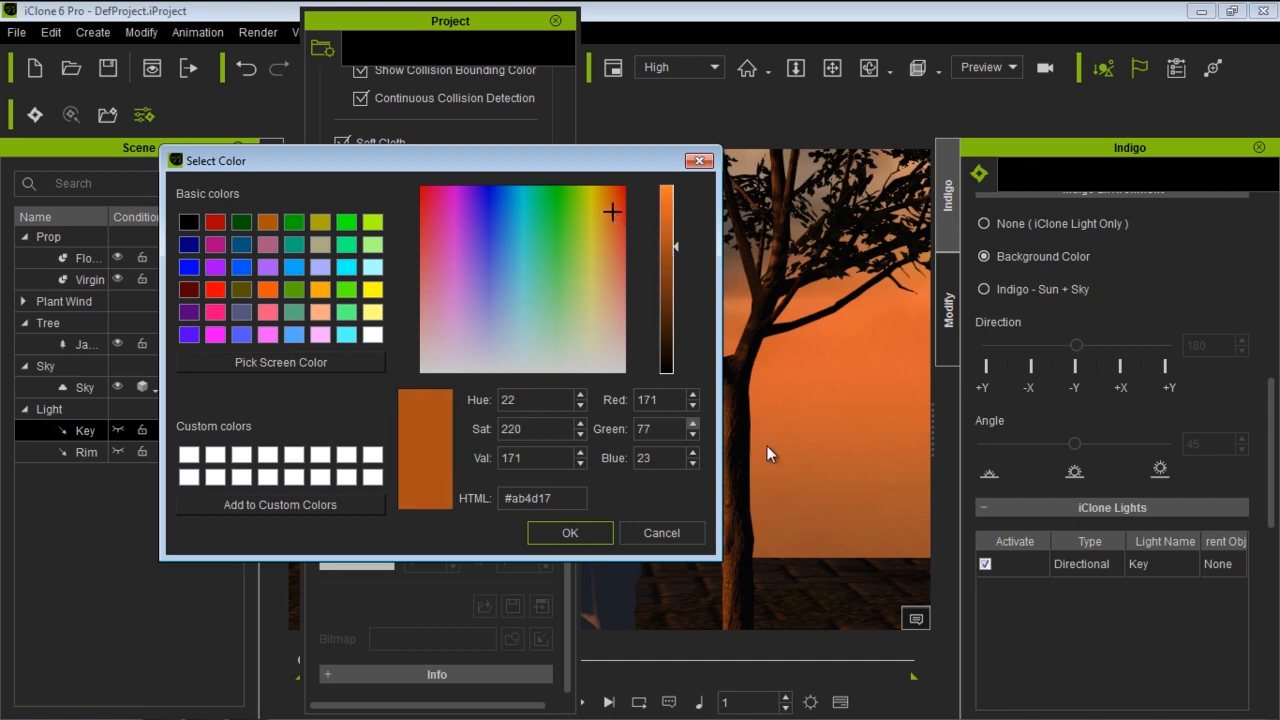
pyautogui.click(586, 533)
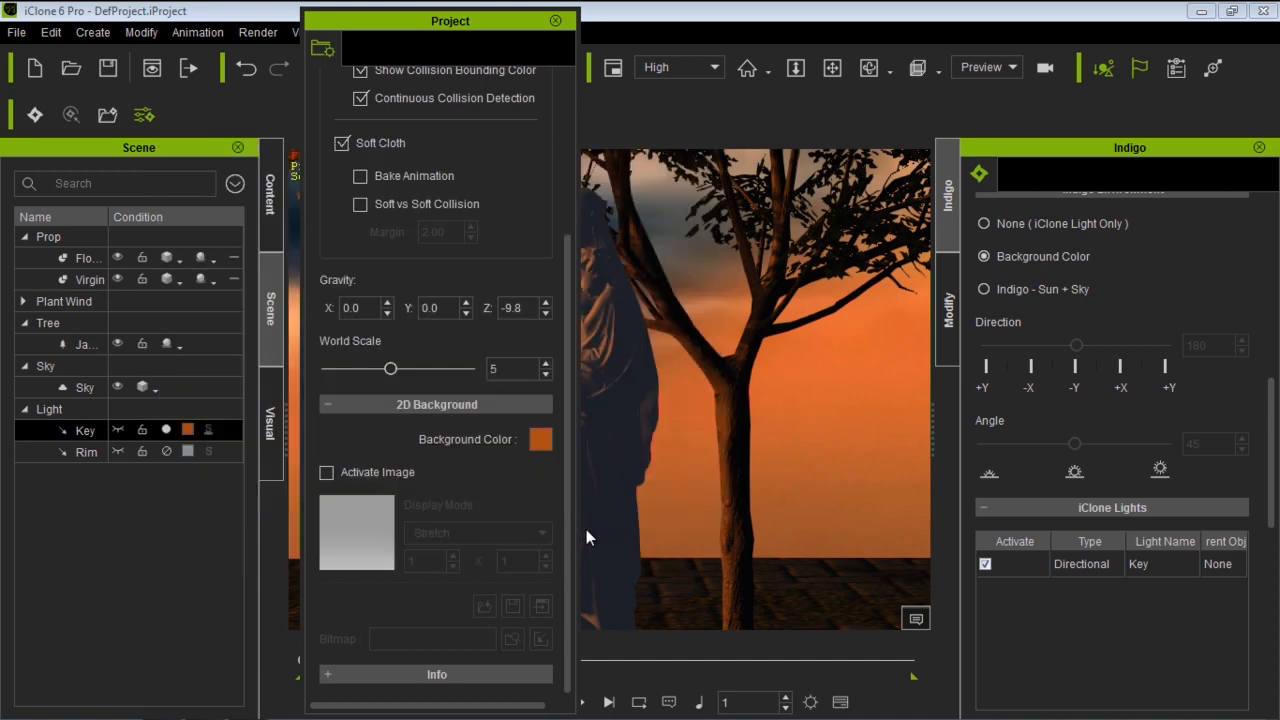
pyautogui.click(555, 21)
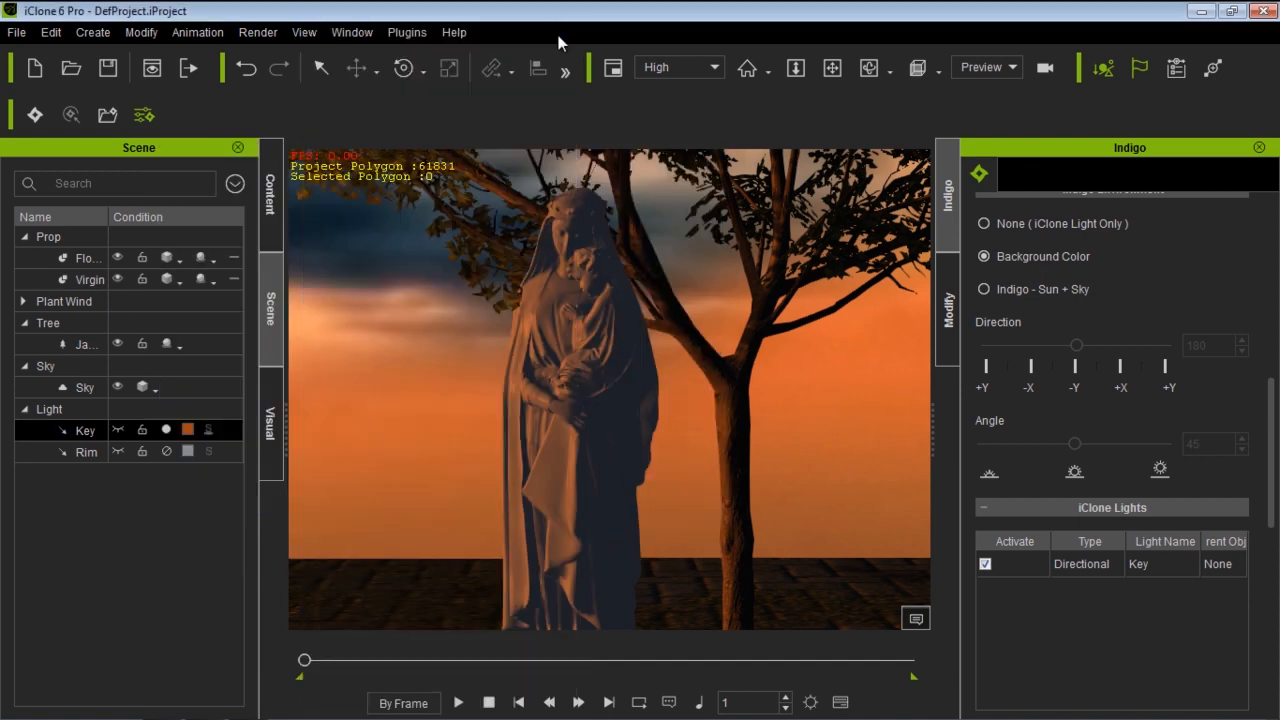
# Delete the Sky object from the scene and frame the statue and tree against the plain background color
pyautogui.click(77, 390)
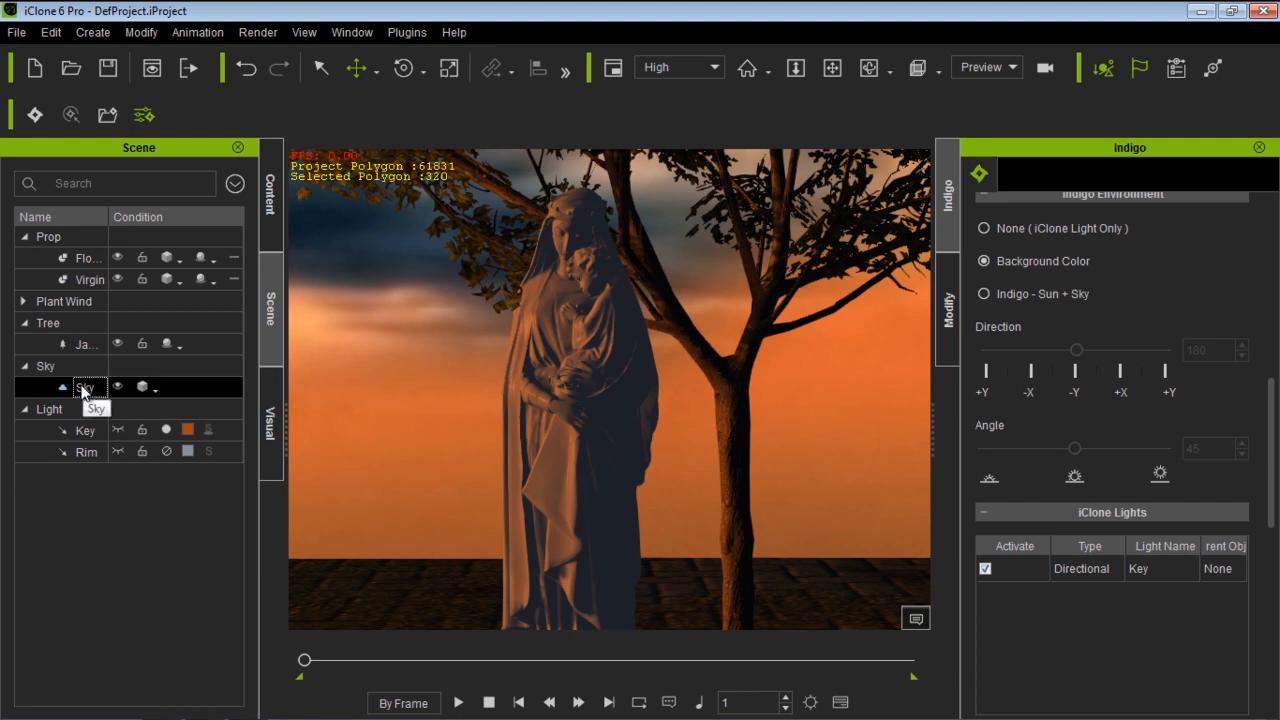
pyautogui.press('Delete')
pyautogui.moveTo(365, 506); pyautogui.dragTo(438, 506, button='middle')
pyautogui.moveTo(520, 523); pyautogui.dragTo(611, 520, button='right')
pyautogui.scroll(1, 611, 520)
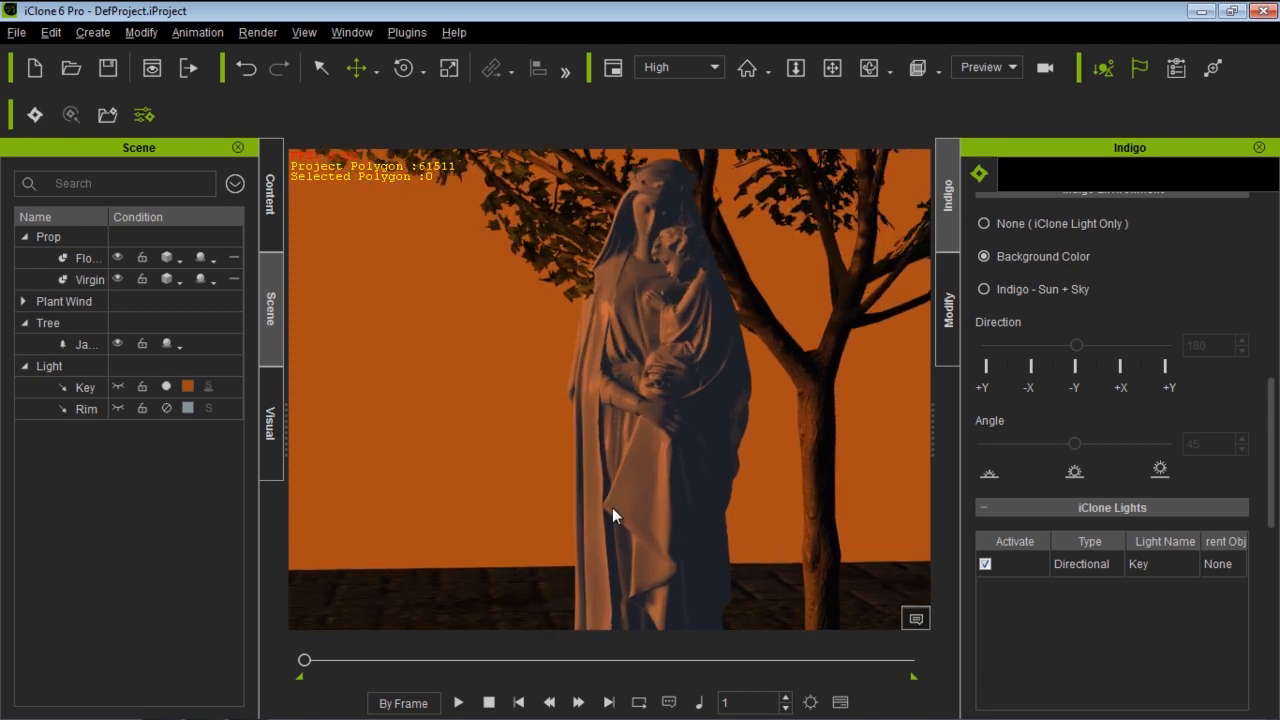
pyautogui.scroll(-3, 611, 522)
pyautogui.moveTo(650, 524); pyautogui.dragTo(640, 523, button='middle')
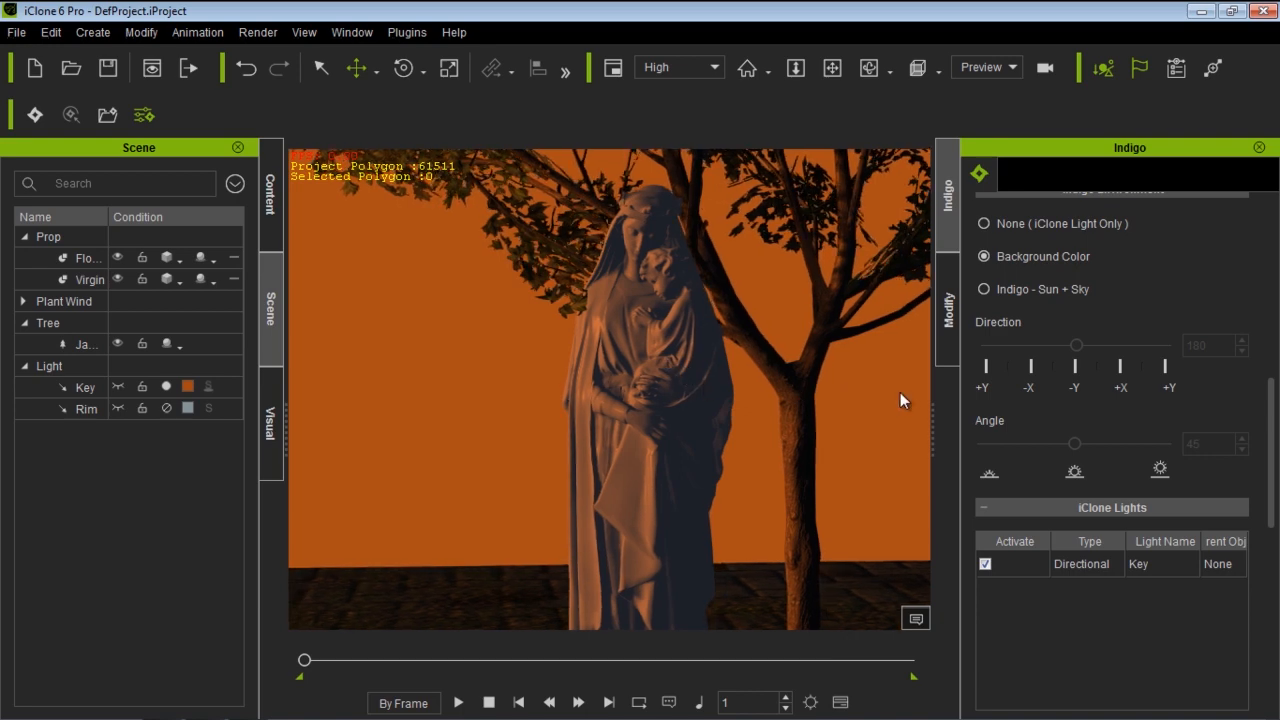
# Deactivate the Key light for Indigo, render the statue against the plain background color and inspect the image at different zoom levels
pyautogui.click(987, 566)
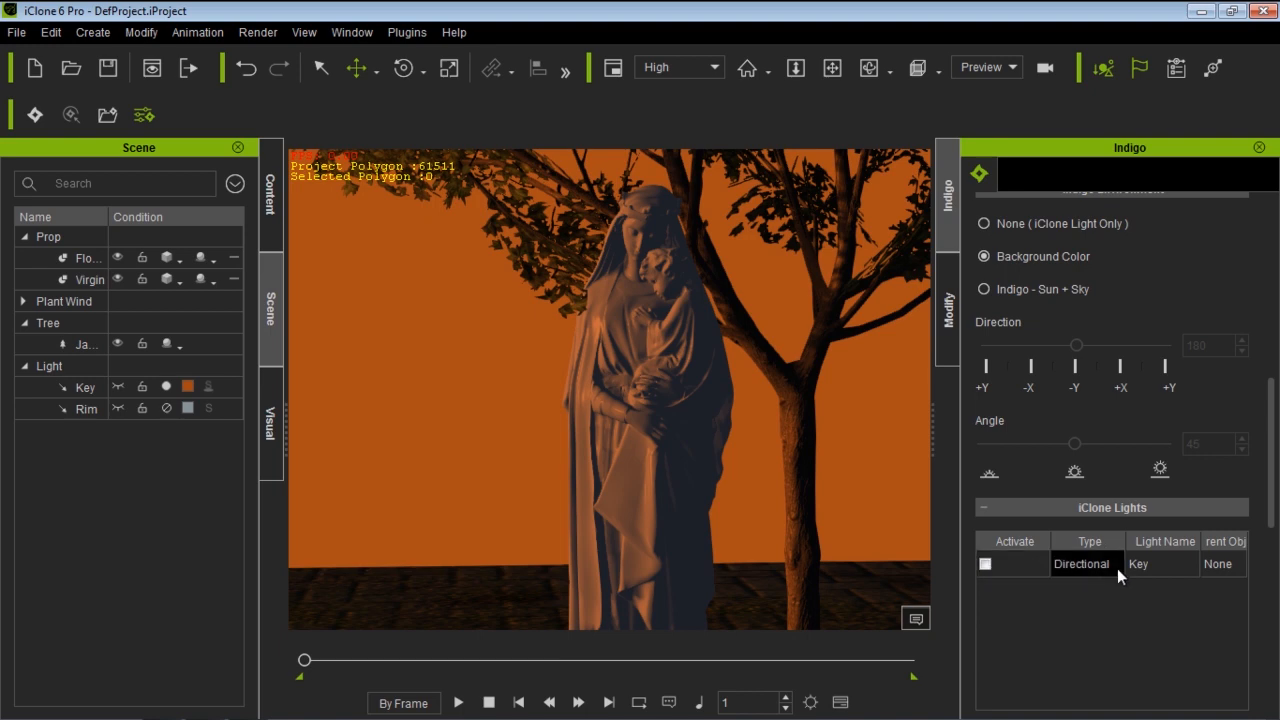
pyautogui.click(36, 117)
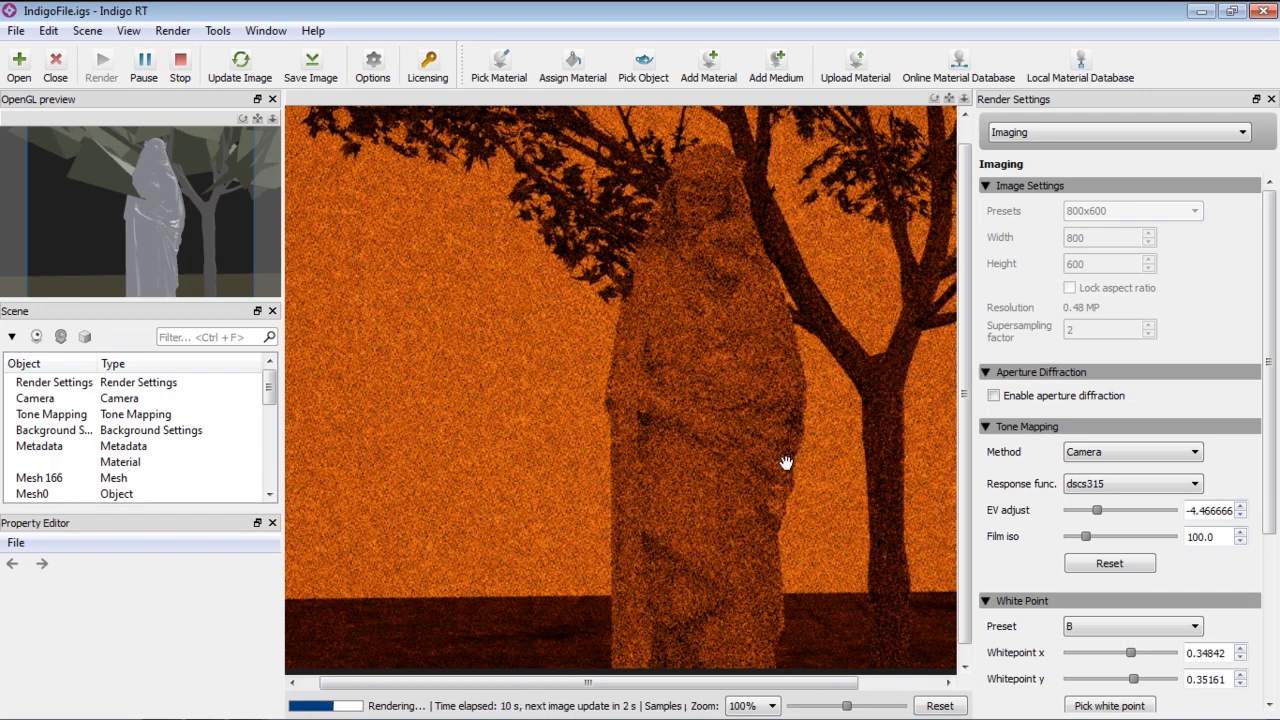
pyautogui.moveTo(822, 403); pyautogui.dragTo(760, 423)
pyautogui.scroll(-1, 770, 418)
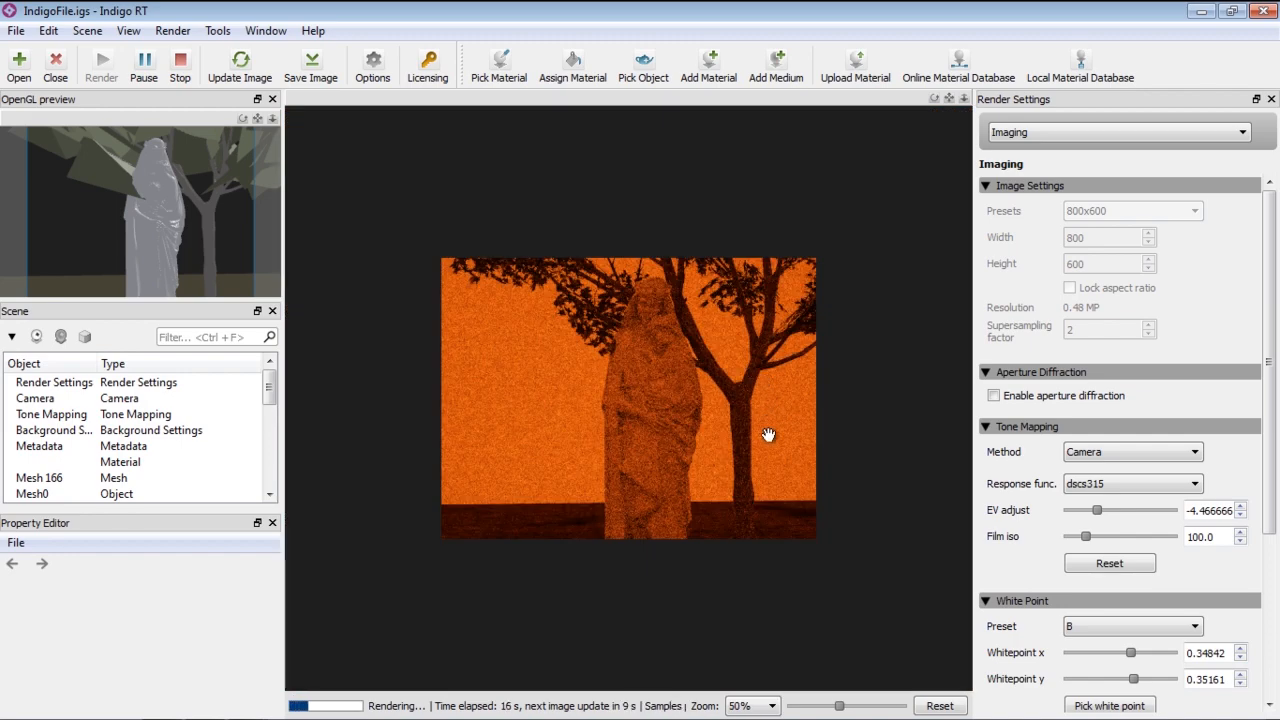
pyautogui.scroll(1, 768, 435)
pyautogui.scroll(-1, 743, 403)
pyautogui.scroll(1, 742, 400)
# Compare the background color render with the earlier sky render, stop the new render and return to iClone
pyautogui.hotkey('alt', 'Tab')
pyautogui.hotkey('alt', 'Tab')
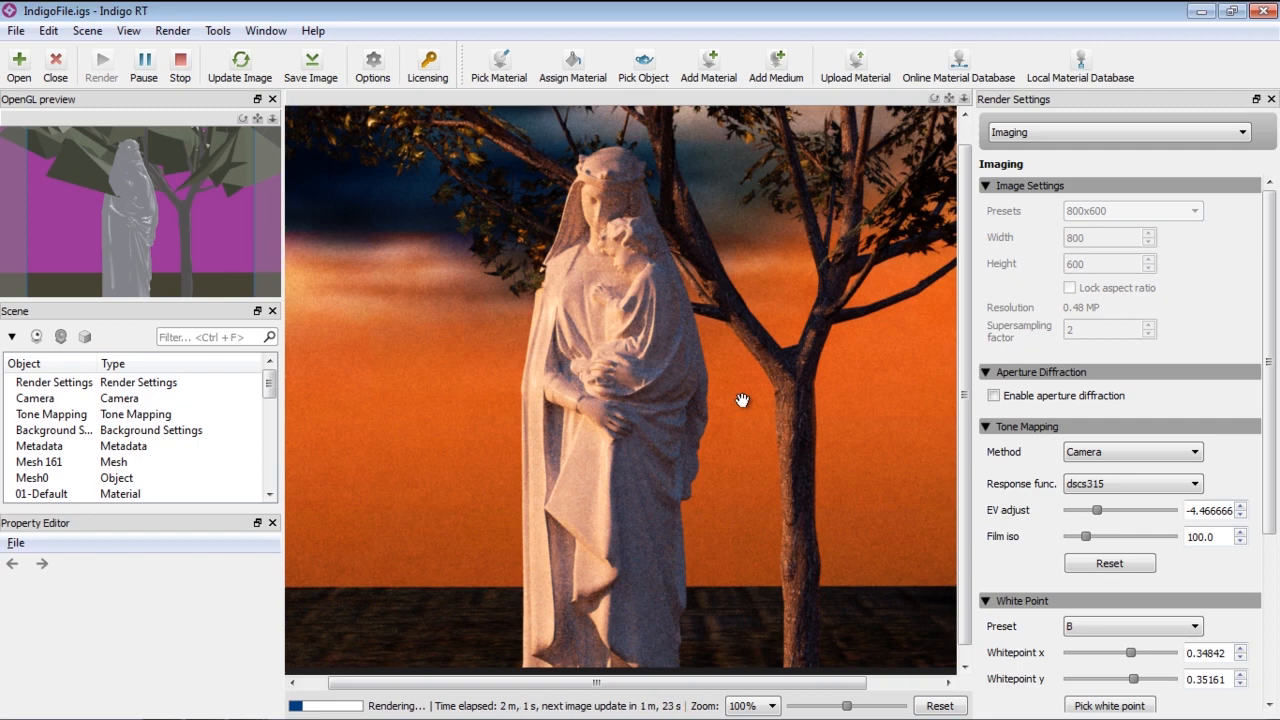
pyautogui.hotkey('alt', 'Tab')
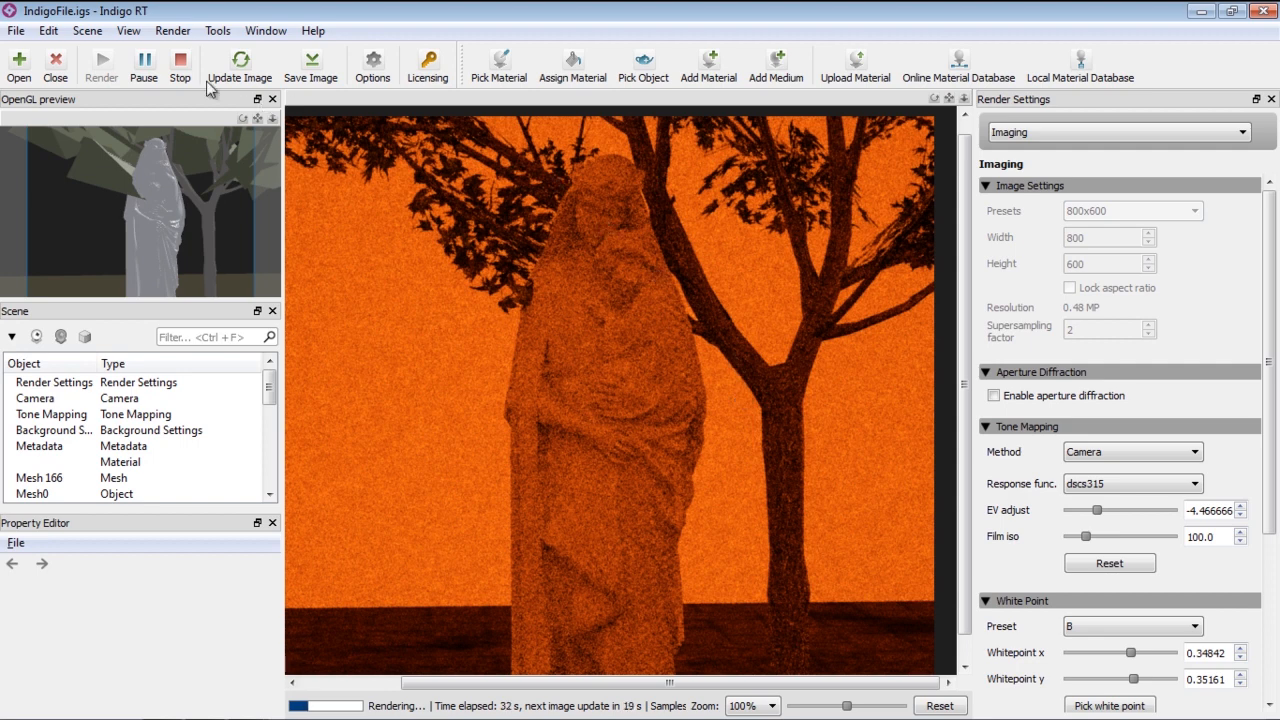
pyautogui.click(180, 62)
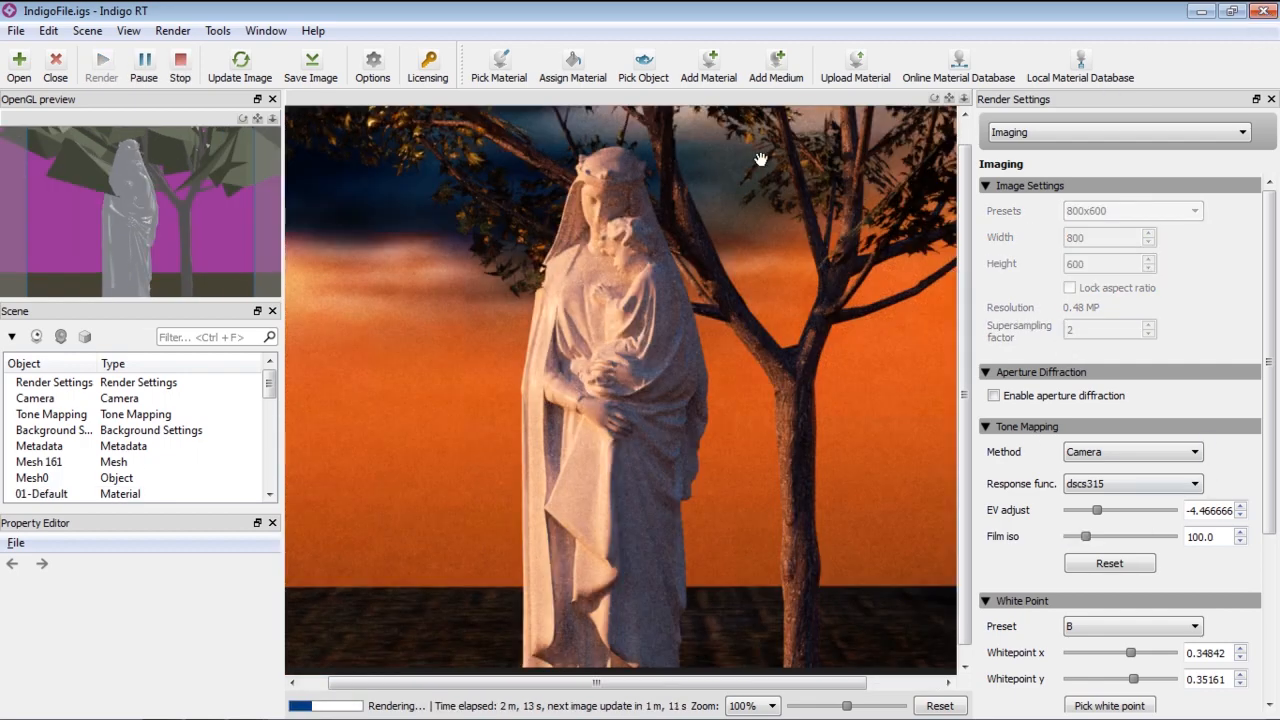
pyautogui.hotkey('alt', 'Tab')
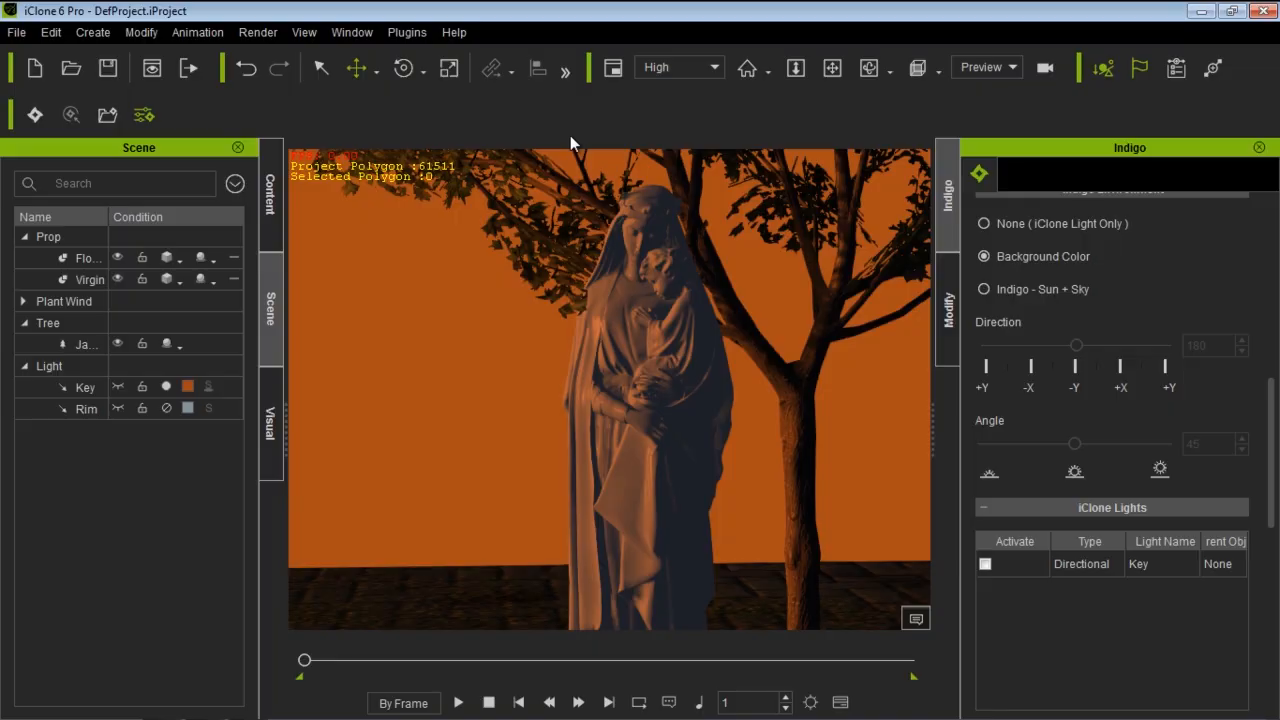
# Reactivate the Key light, render the statue from a slightly rotated view in Indigo RT, stop the render and close Indigo RT
pyautogui.click(985, 564)
pyautogui.moveTo(815, 444); pyautogui.dragTo(753, 440, button='right')
pyautogui.moveTo(836, 446); pyautogui.dragTo(796, 446, button='right')
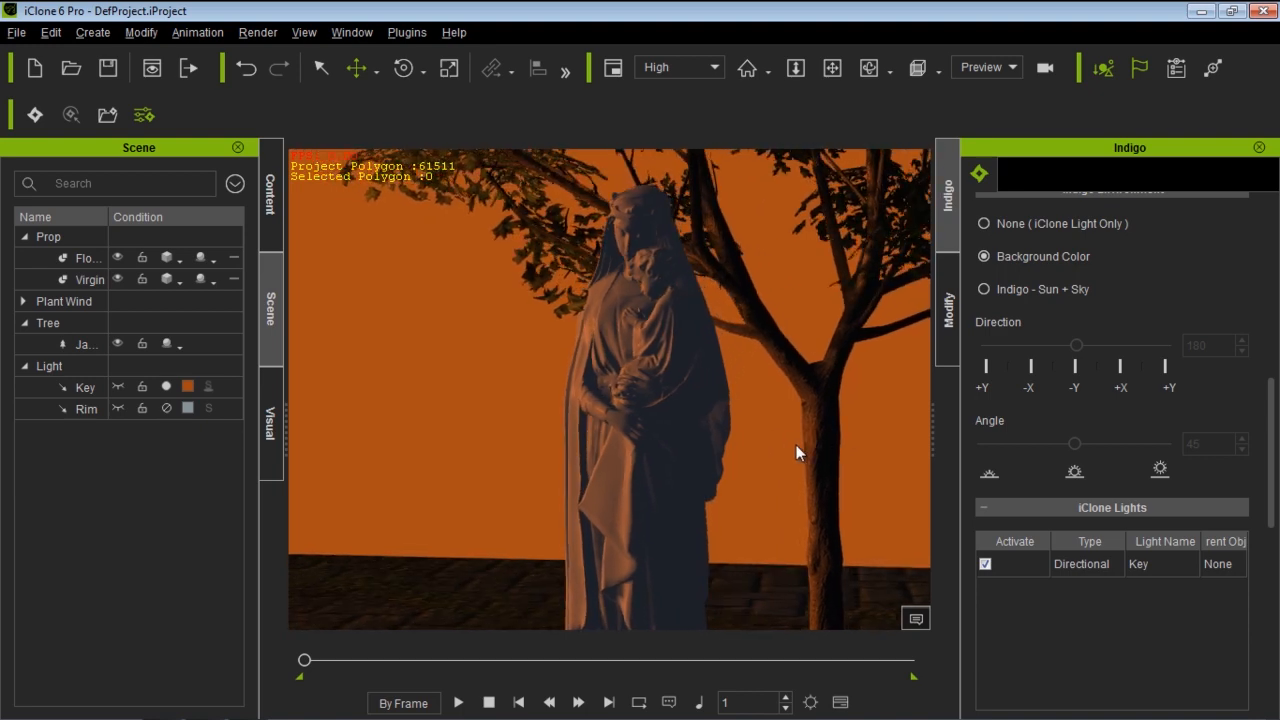
pyautogui.click(35, 114)
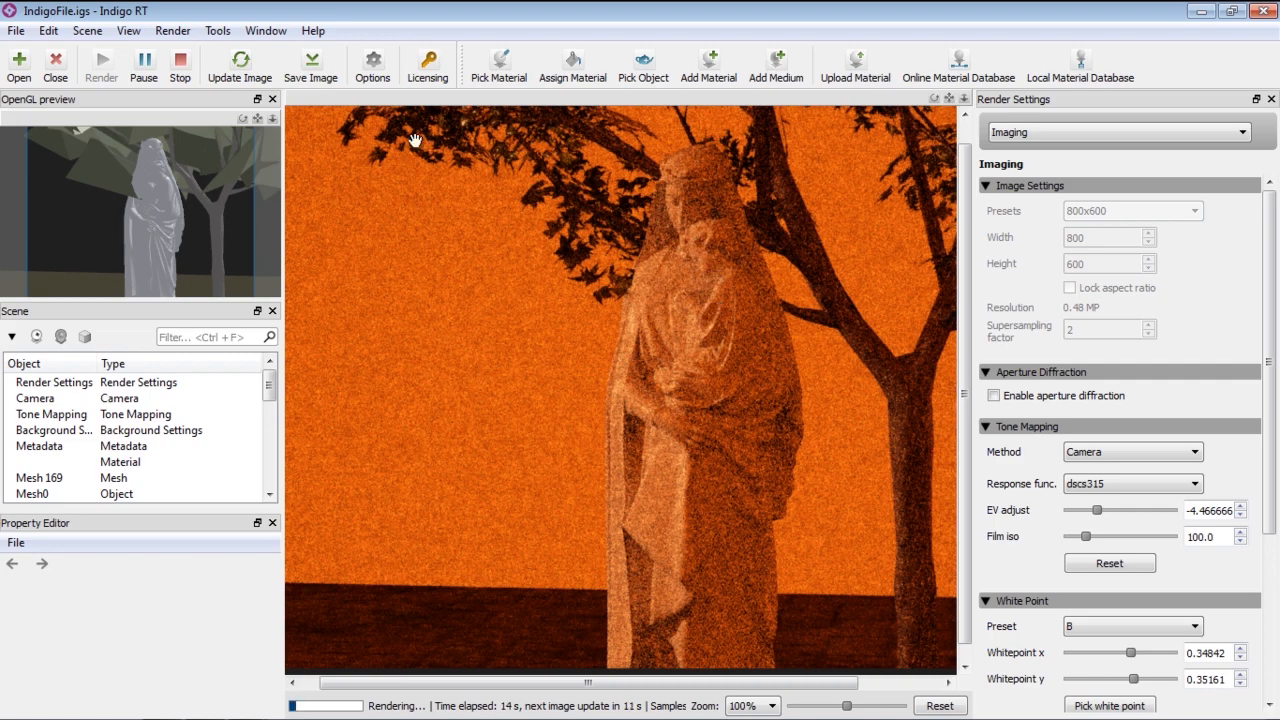
pyautogui.click(180, 66)
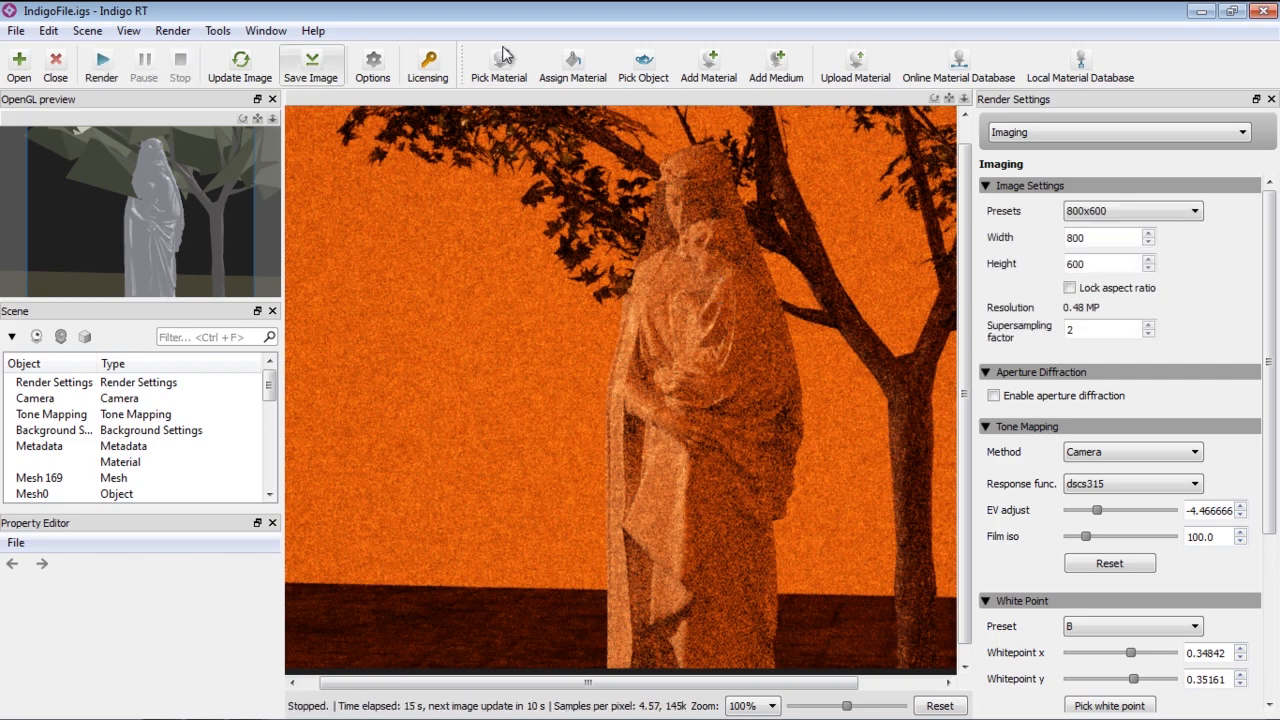
pyautogui.click(1258, 12)
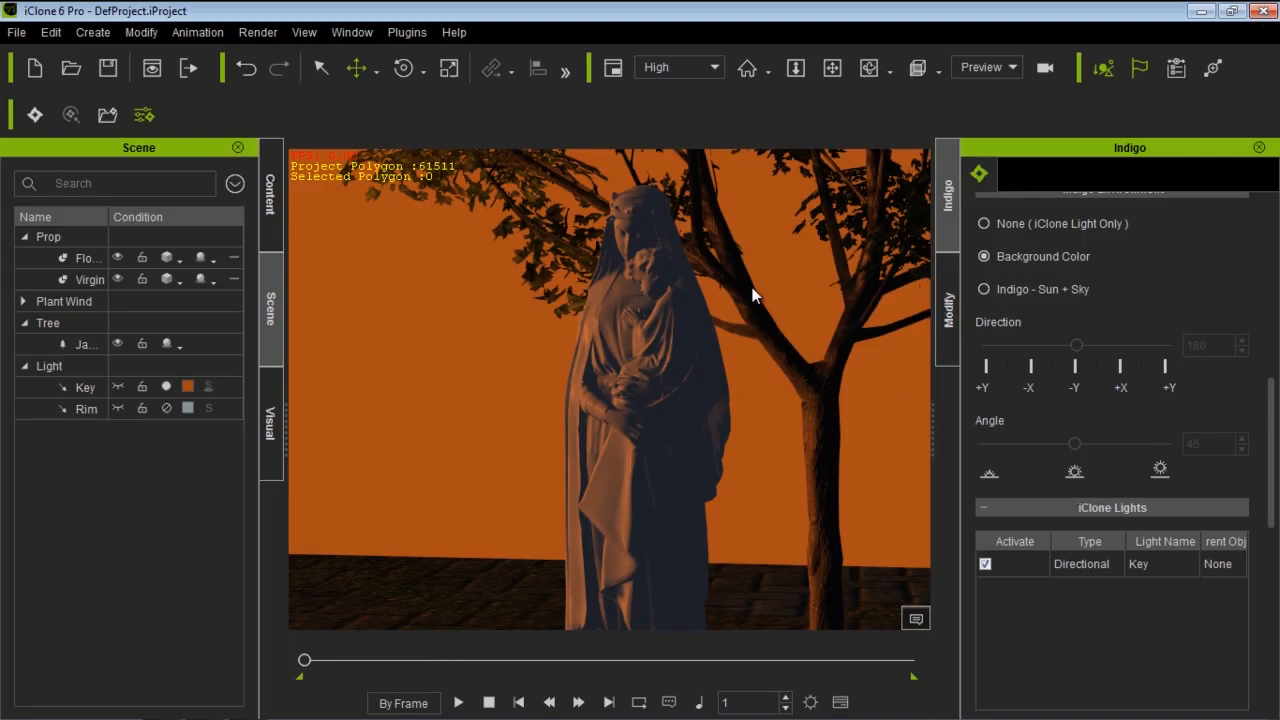
# Darken the project's 2D background color to #793510 and close the project settings
pyautogui.hotkey('ctrl', 'shift', 'p')
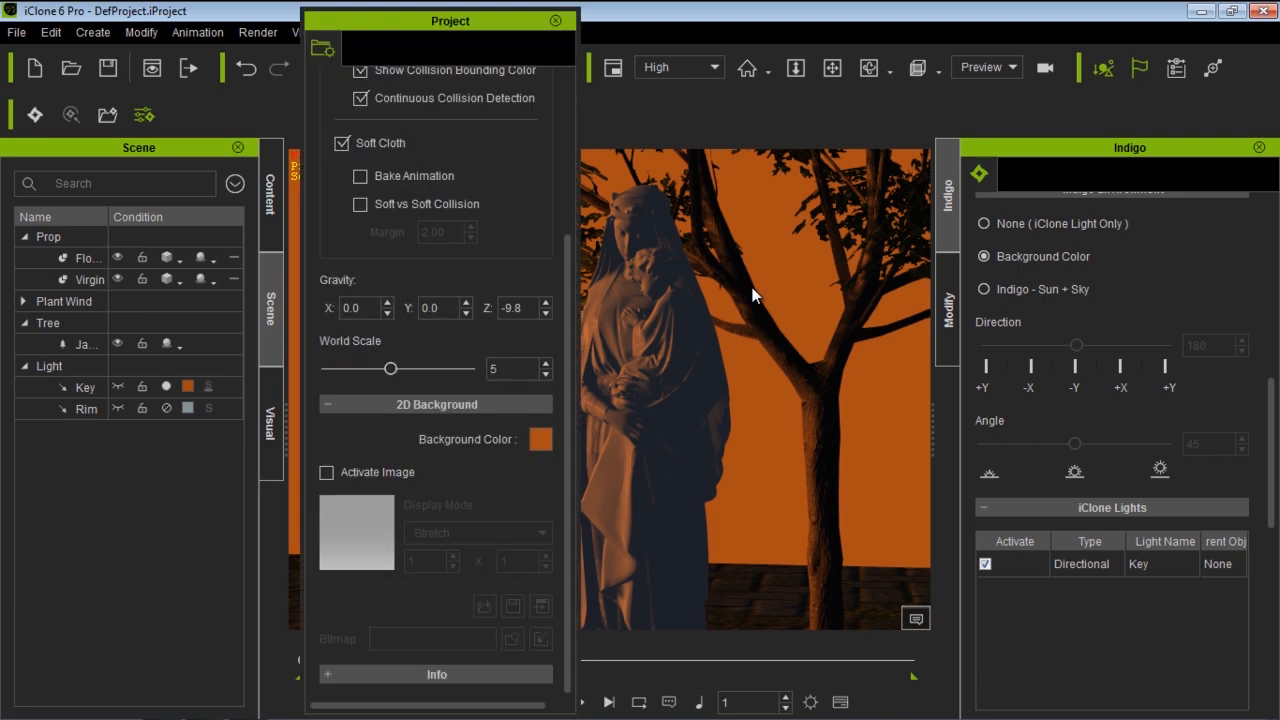
pyautogui.click(543, 435)
pyautogui.moveTo(664, 264); pyautogui.dragTo(668, 288)
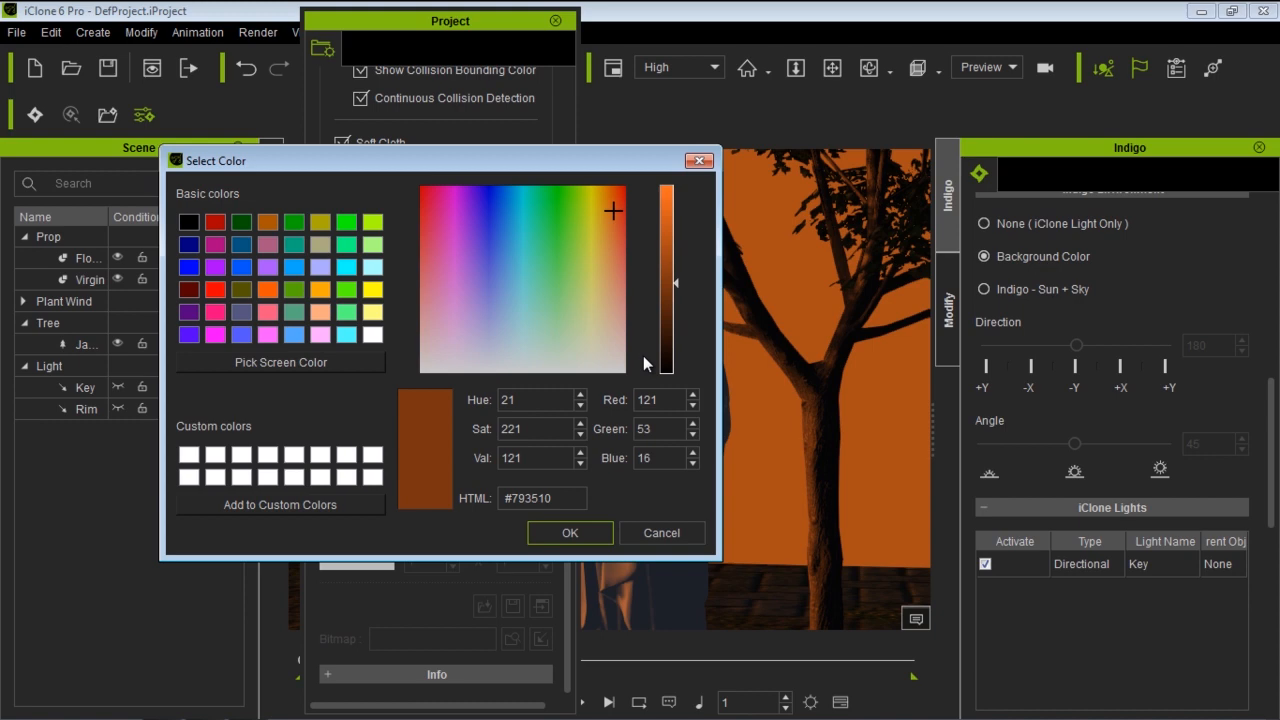
pyautogui.click(570, 532)
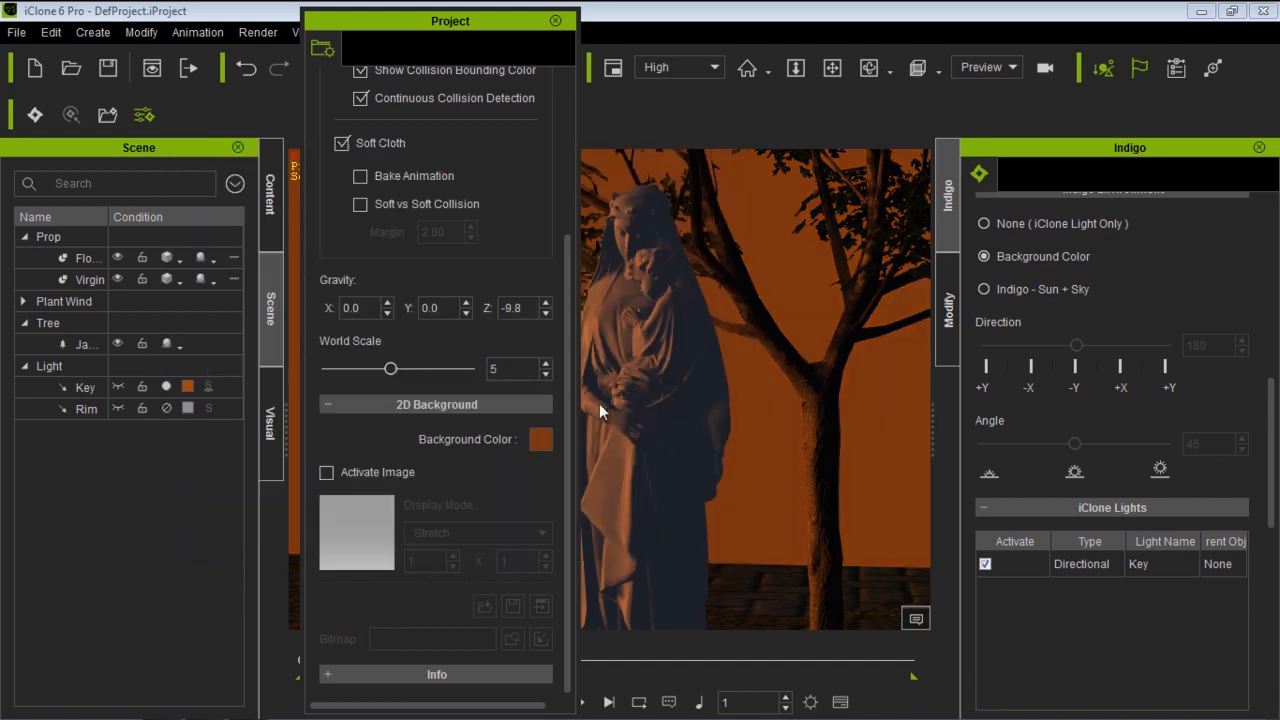
pyautogui.click(555, 20)
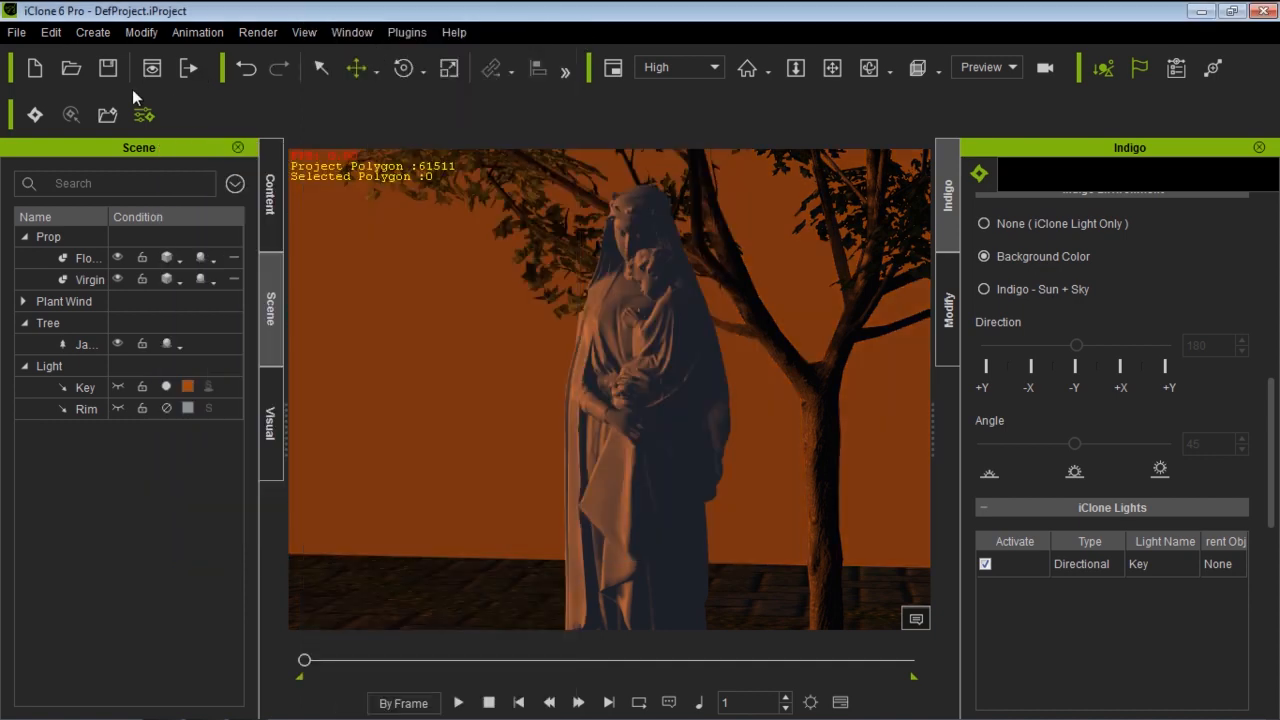
# Render the scene with the darker background in Indigo RT, stop the render after inspecting it and close Indigo RT
pyautogui.click(35, 115)
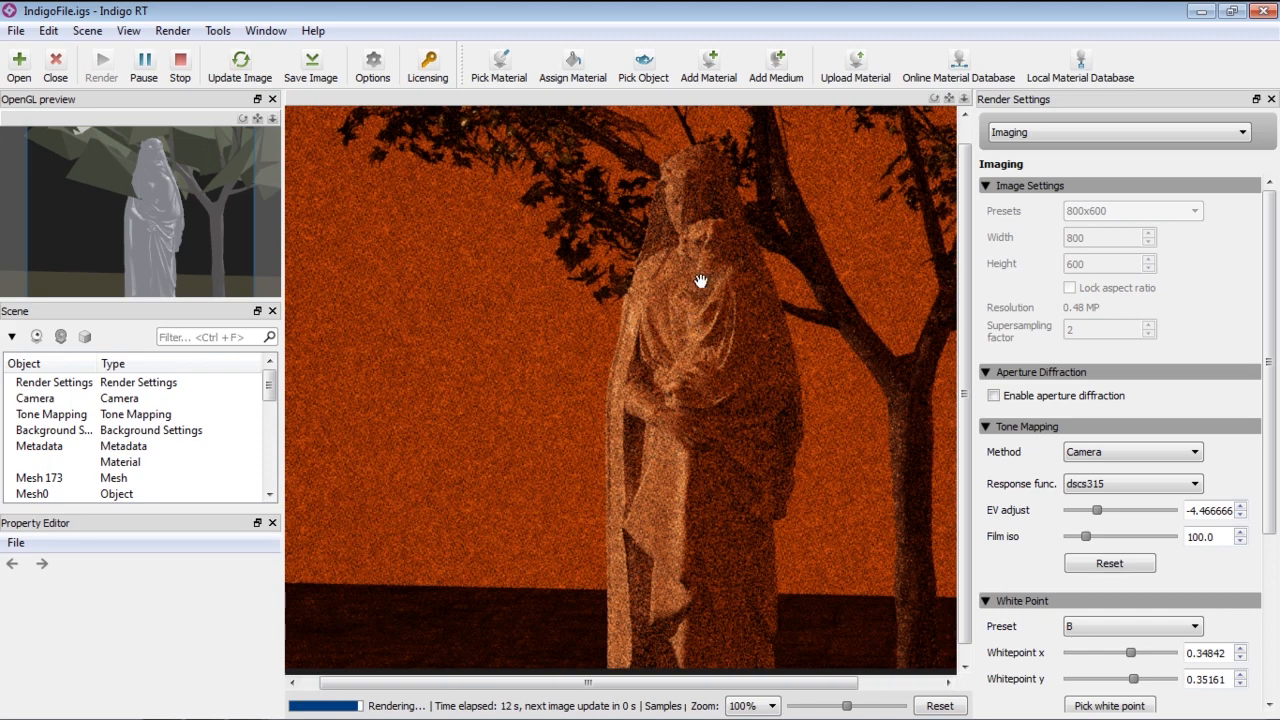
pyautogui.click(179, 70)
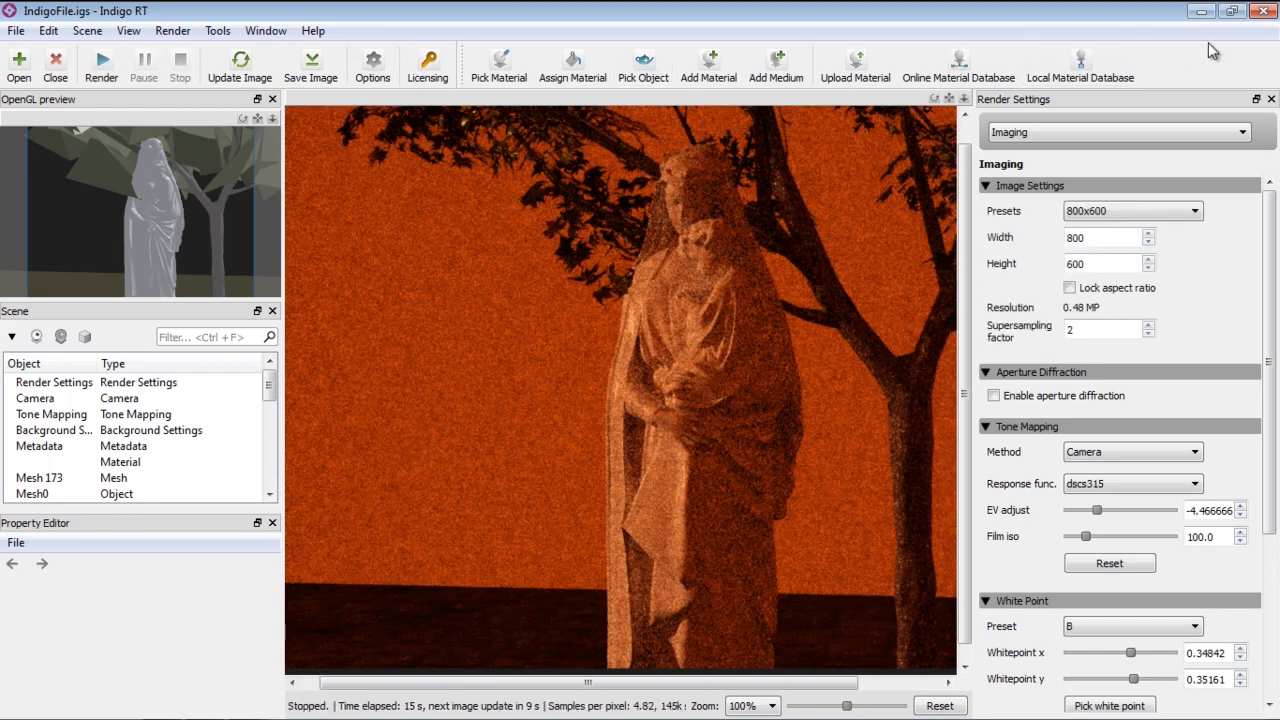
pyautogui.click(1262, 10)
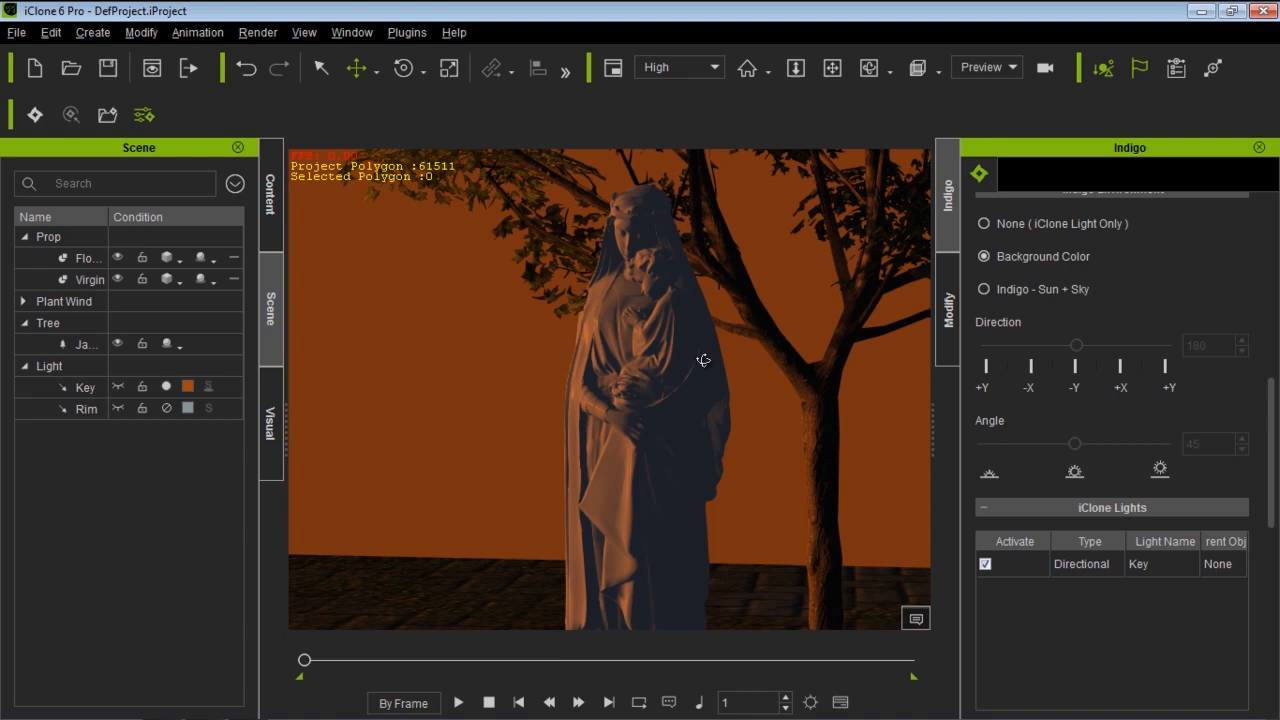
# Switch the Indigo environment to Sun + Sky and deactivate the Key light
pyautogui.click(999, 292)
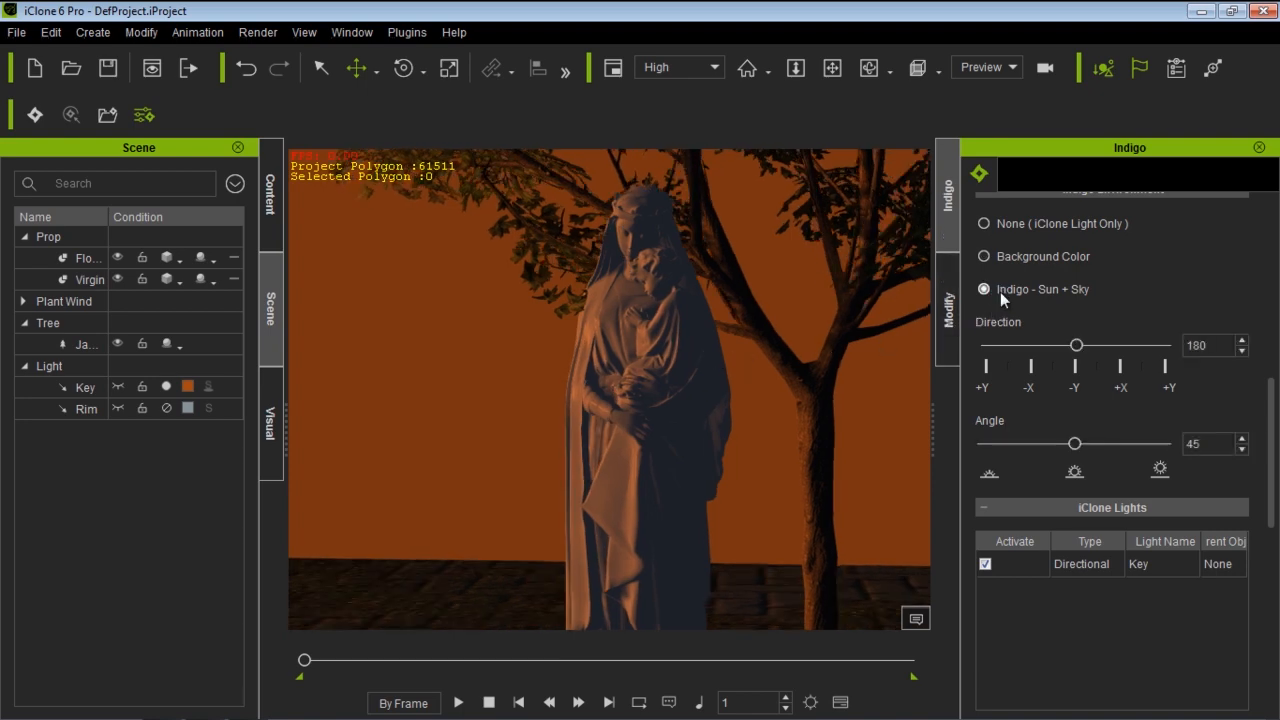
pyautogui.click(1034, 570)
pyautogui.moveTo(750, 515); pyautogui.dragTo(745, 430, button='middle')
pyautogui.scroll(-4, 748, 433)
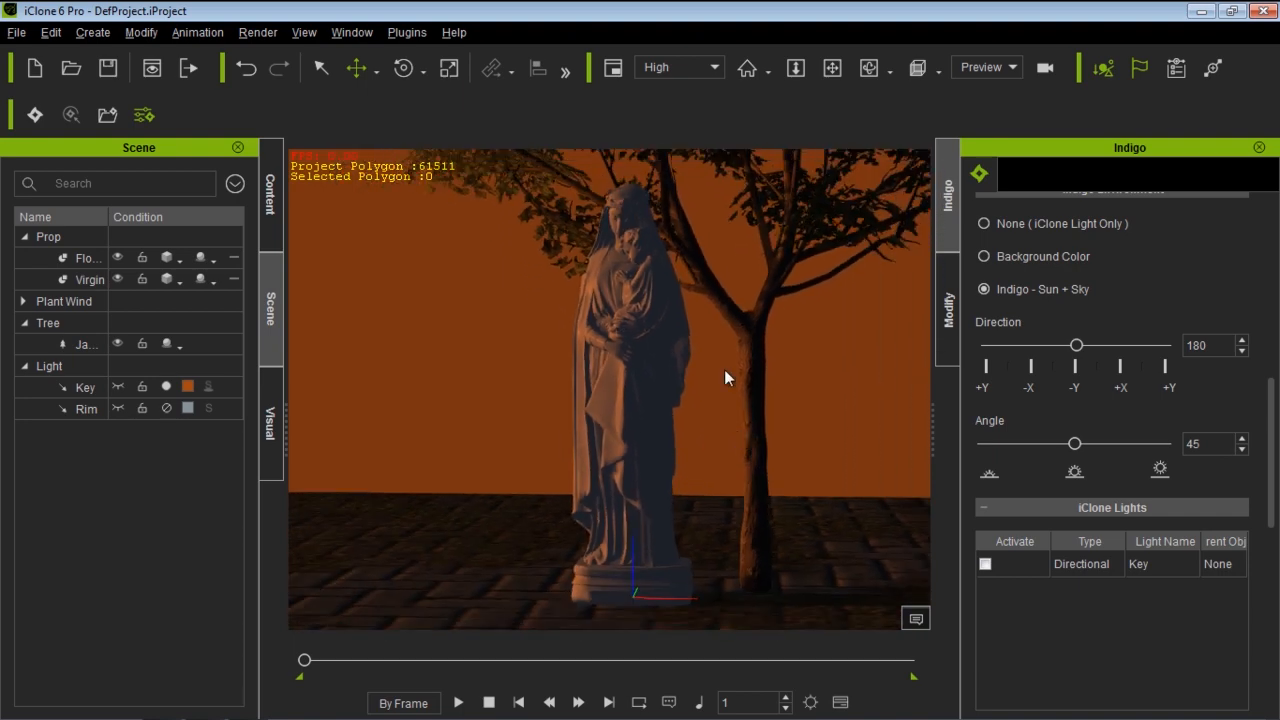
pyautogui.moveTo(725, 372)
pyautogui.mouseDown(button='right')
pyautogui.moveTo(714, 366)
pyautogui.moveTo(706, 386)
pyautogui.moveTo(721, 397)
pyautogui.mouseUp(button='right')
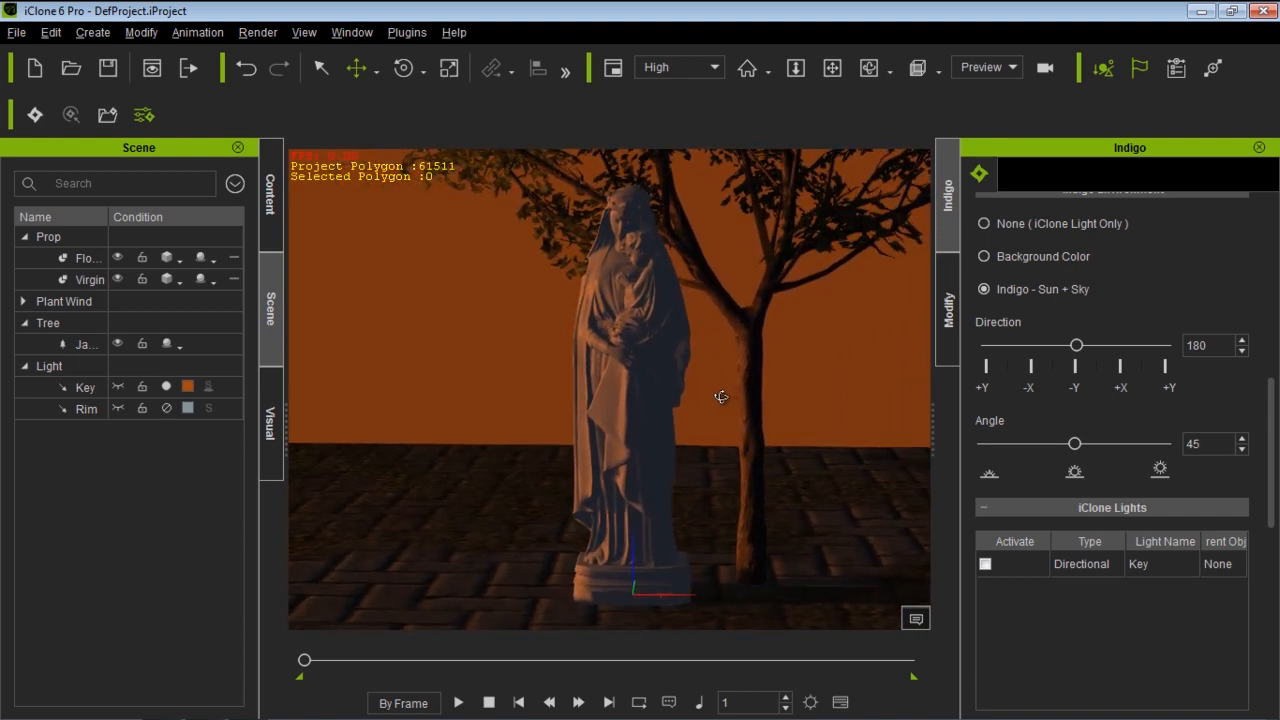
# Raise the Japanese maple tree behind the statue slightly and frame the upper part of the statue with the tree
pyautogui.click(754, 459)
pyautogui.moveTo(747, 567); pyautogui.dragTo(747, 554)
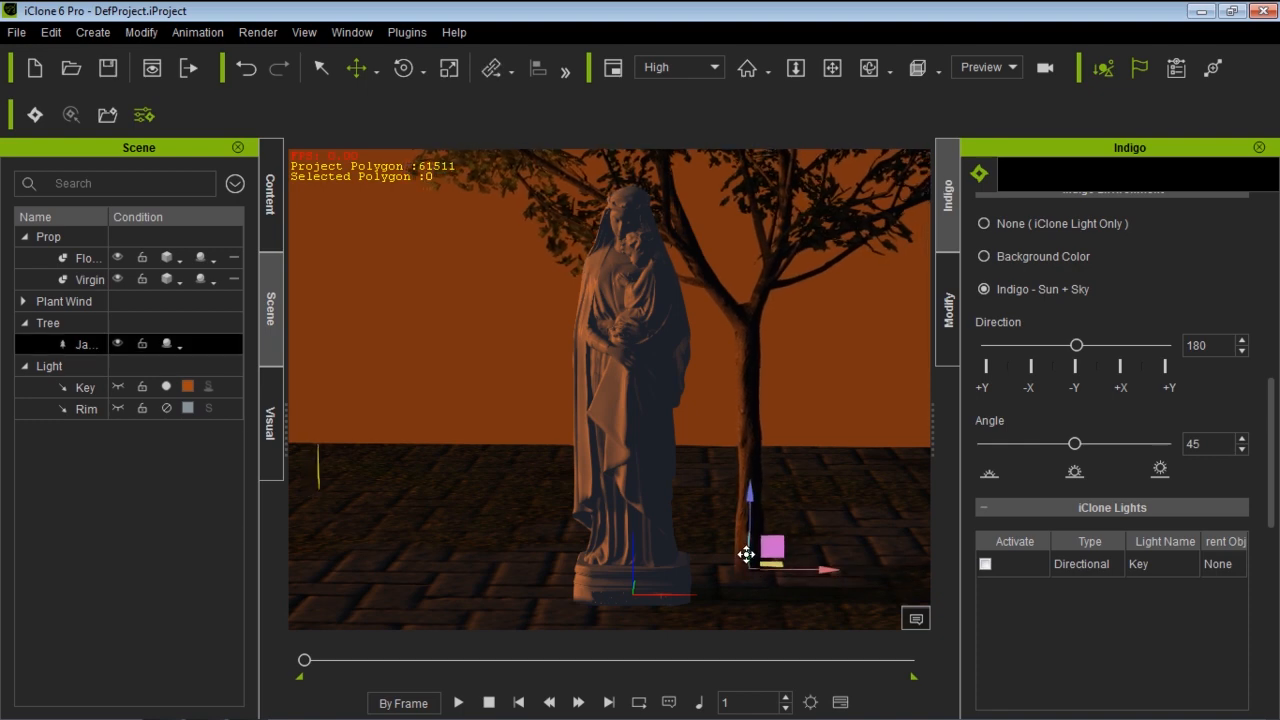
pyautogui.moveTo(750, 548); pyautogui.dragTo(700, 495, button='right')
pyautogui.moveTo(724, 490); pyautogui.dragTo(755, 455, button='middle')
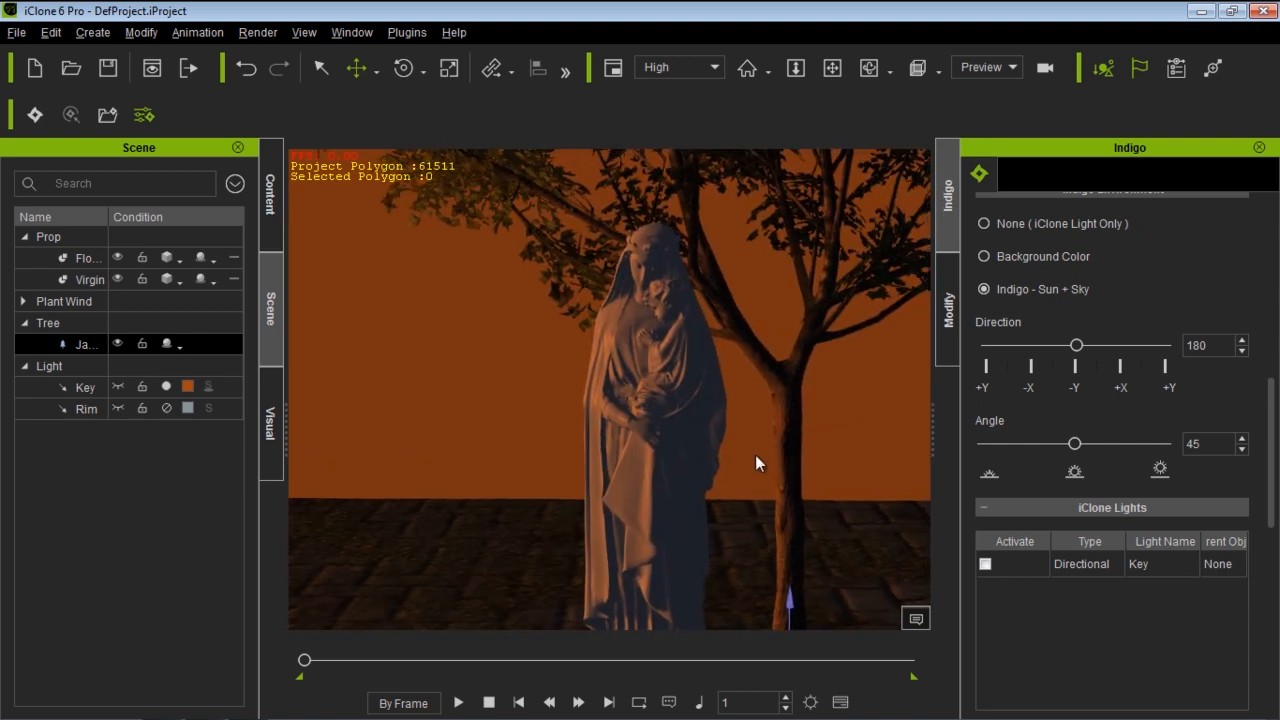
pyautogui.moveTo(756, 456); pyautogui.dragTo(767, 417, button='right')
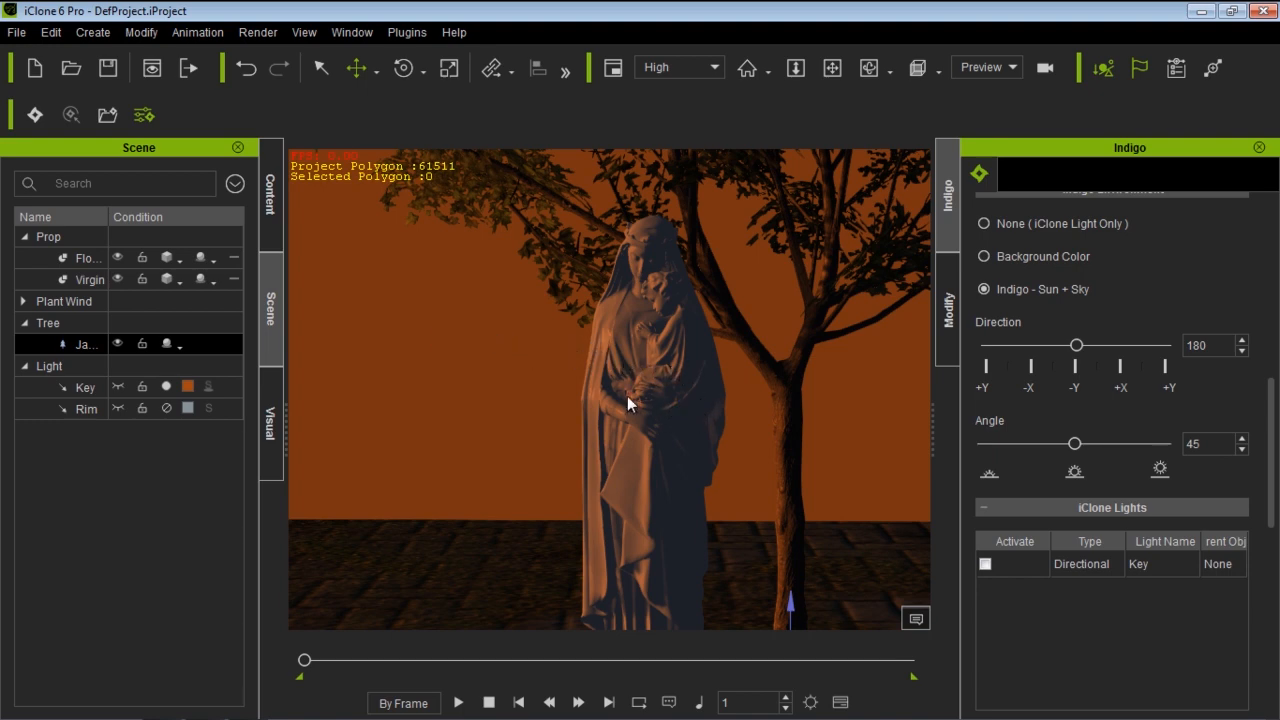
# Add the Sky_02 sky to the scene and set its scale to 10 and its height to 180
pyautogui.click(276, 206)
pyautogui.doubleClick(175, 477)
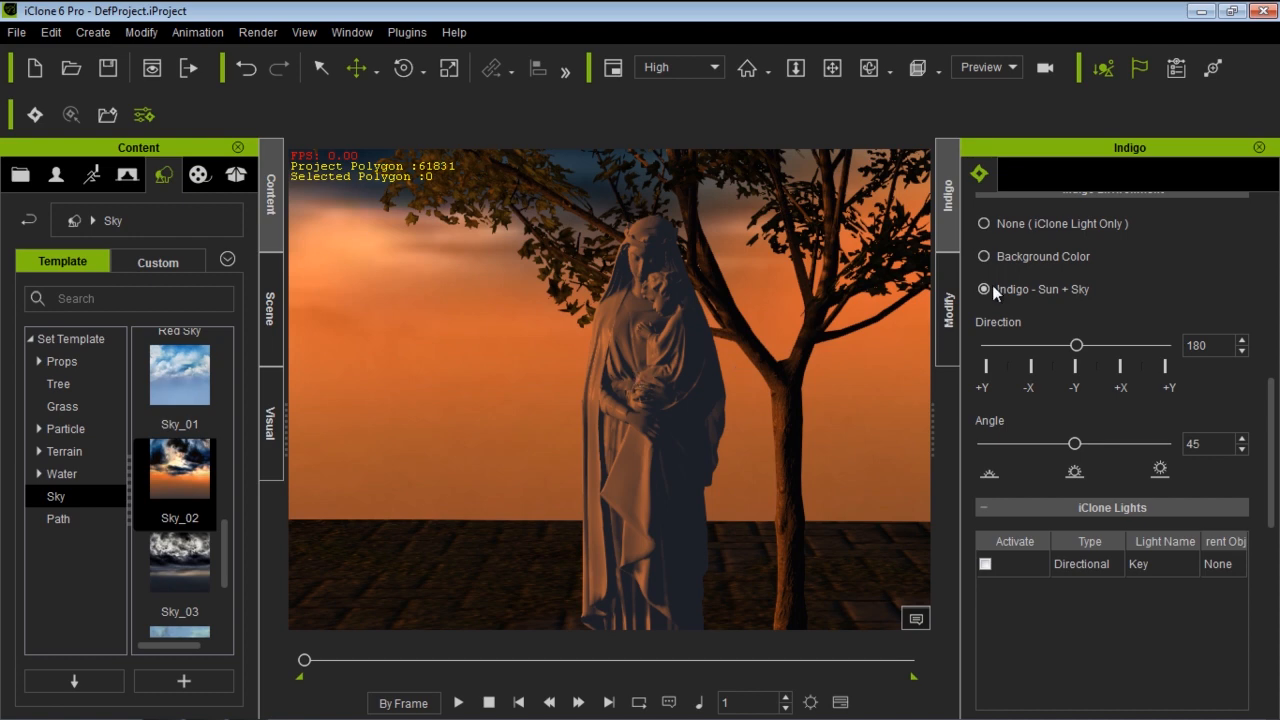
pyautogui.click(948, 310)
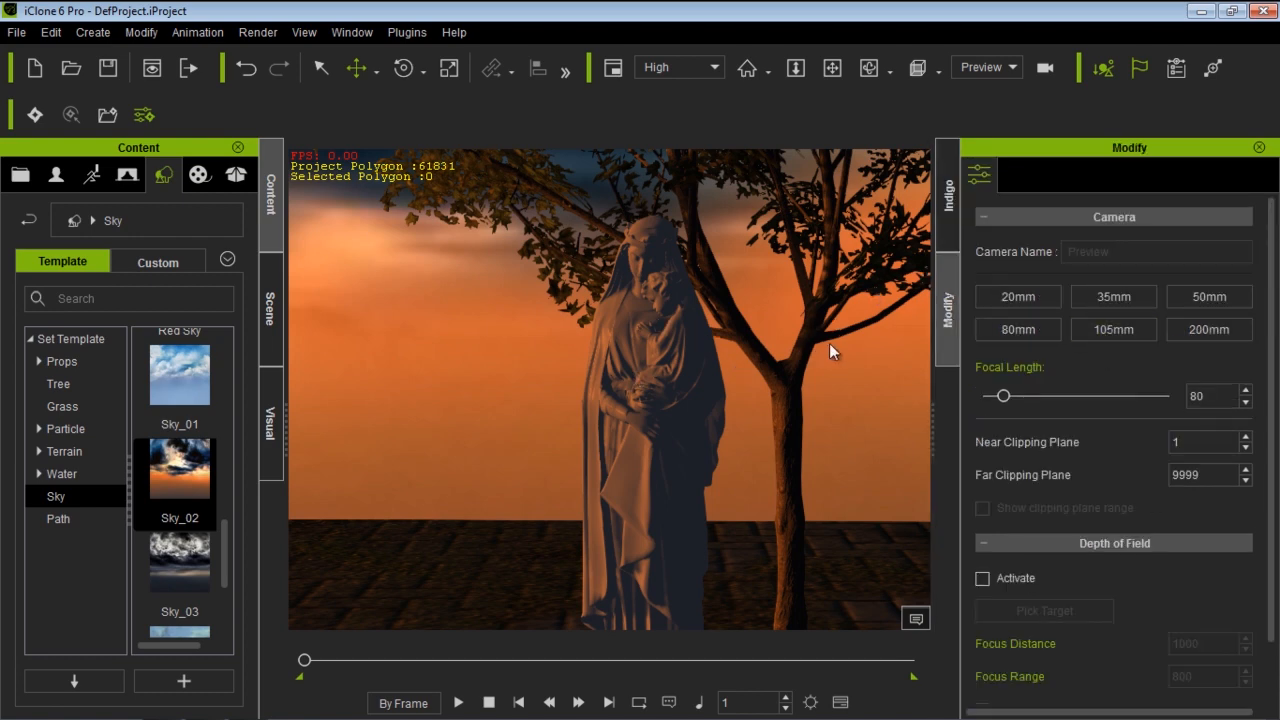
pyautogui.click(778, 423)
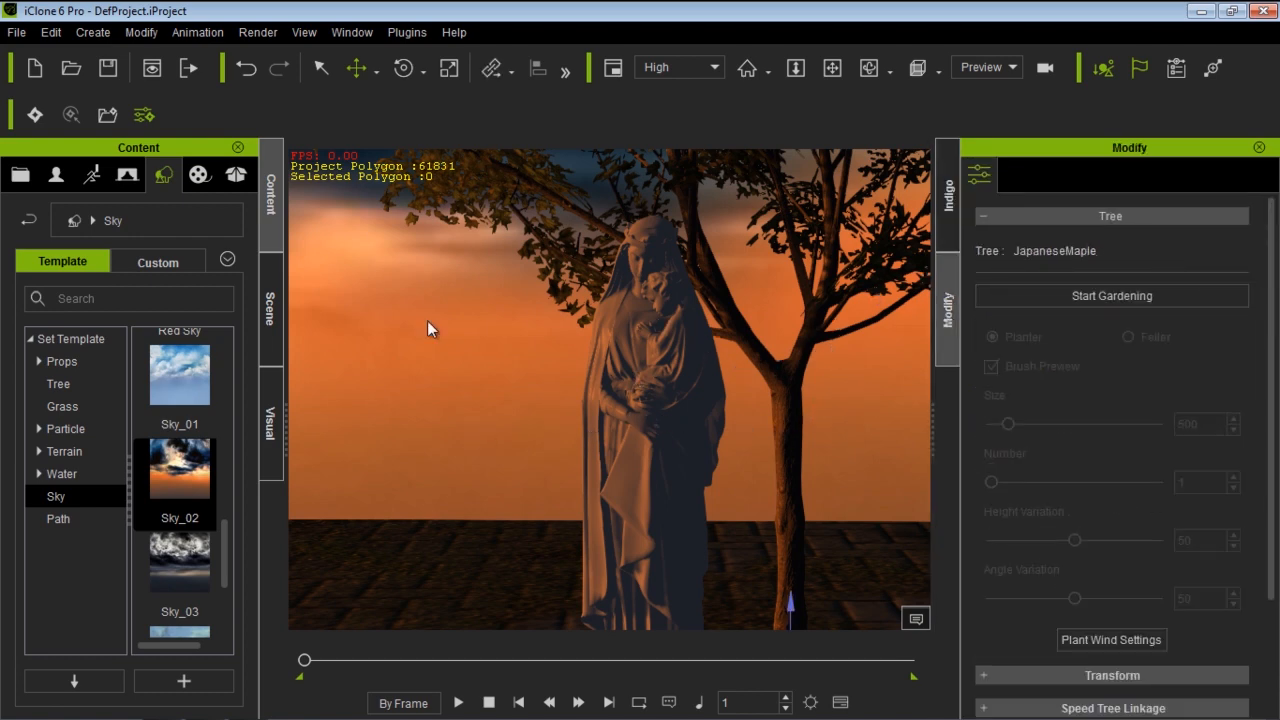
pyautogui.click(270, 308)
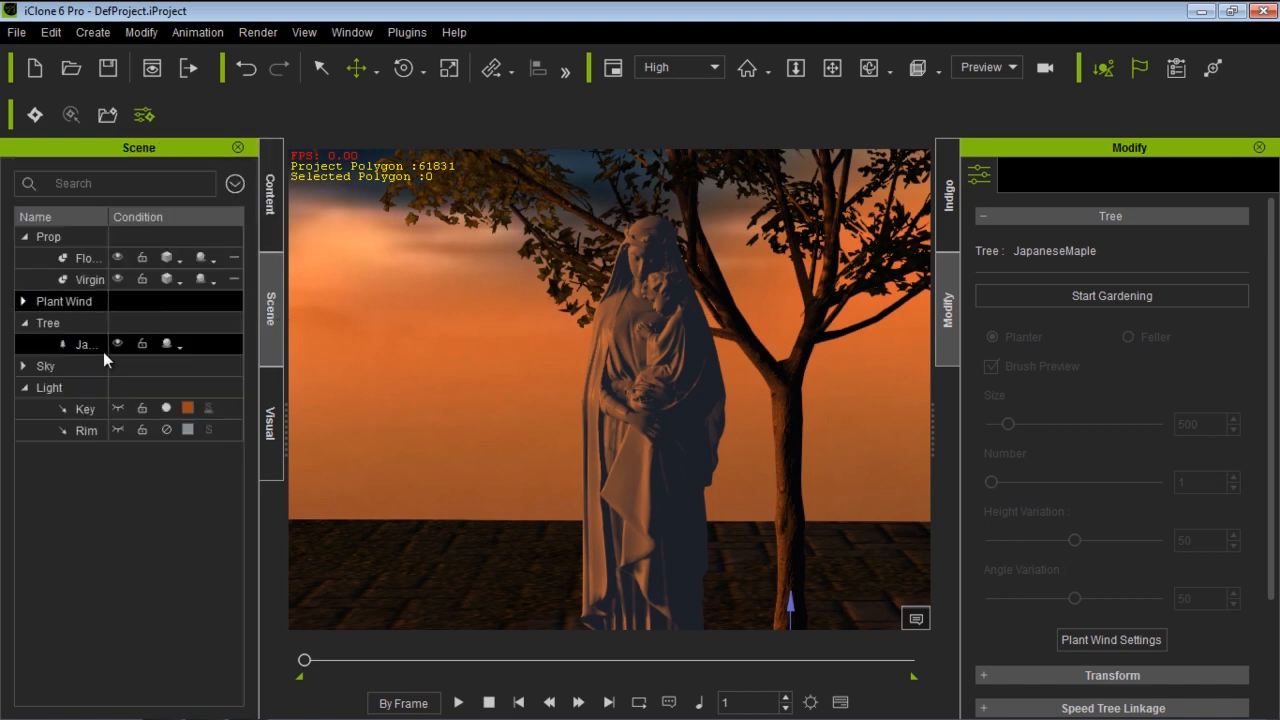
pyautogui.click(24, 366)
pyautogui.click(64, 387)
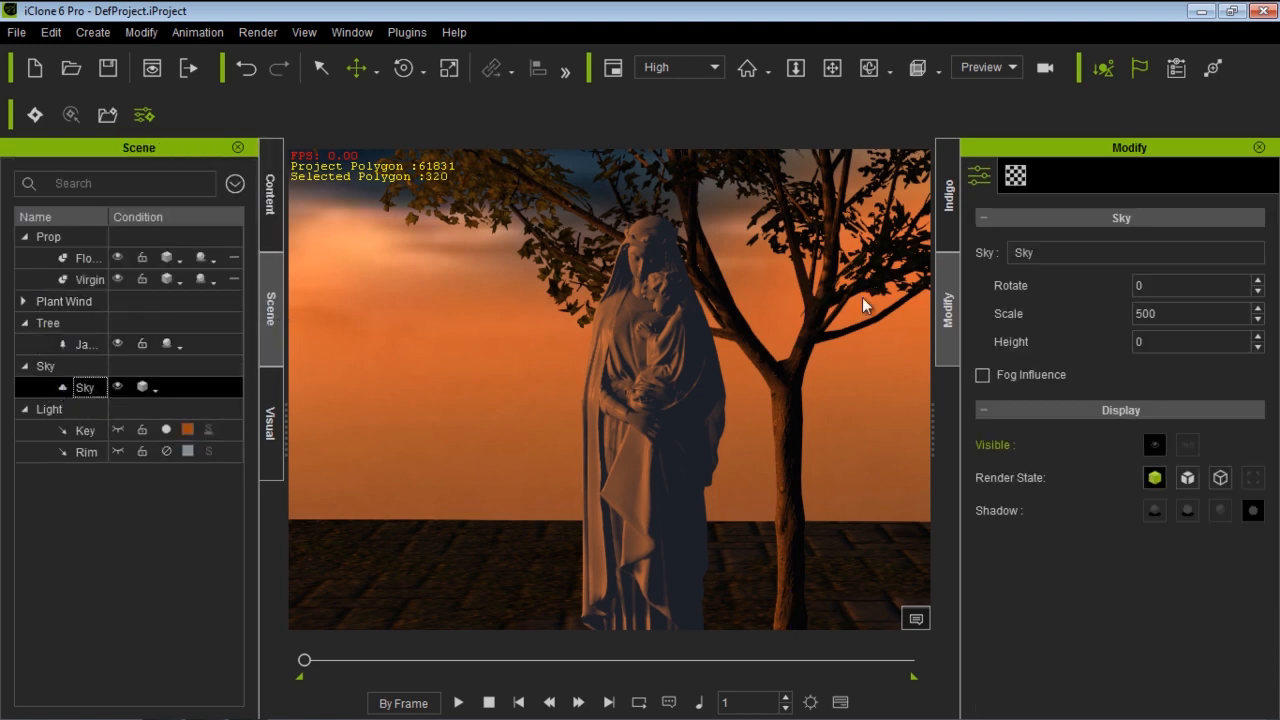
pyautogui.moveTo(1160, 314); pyautogui.dragTo(1090, 315)
pyautogui.write('10')
pyautogui.moveTo(1178, 341); pyautogui.dragTo(1052, 348)
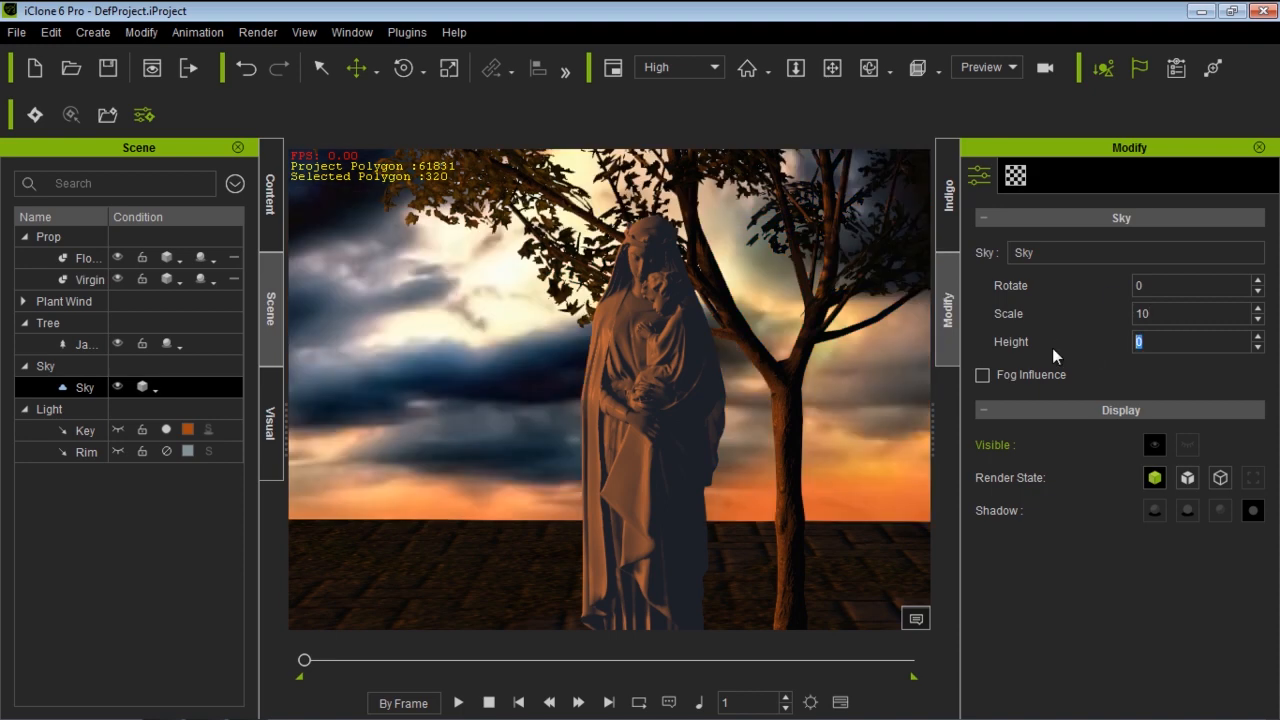
pyautogui.write('180')
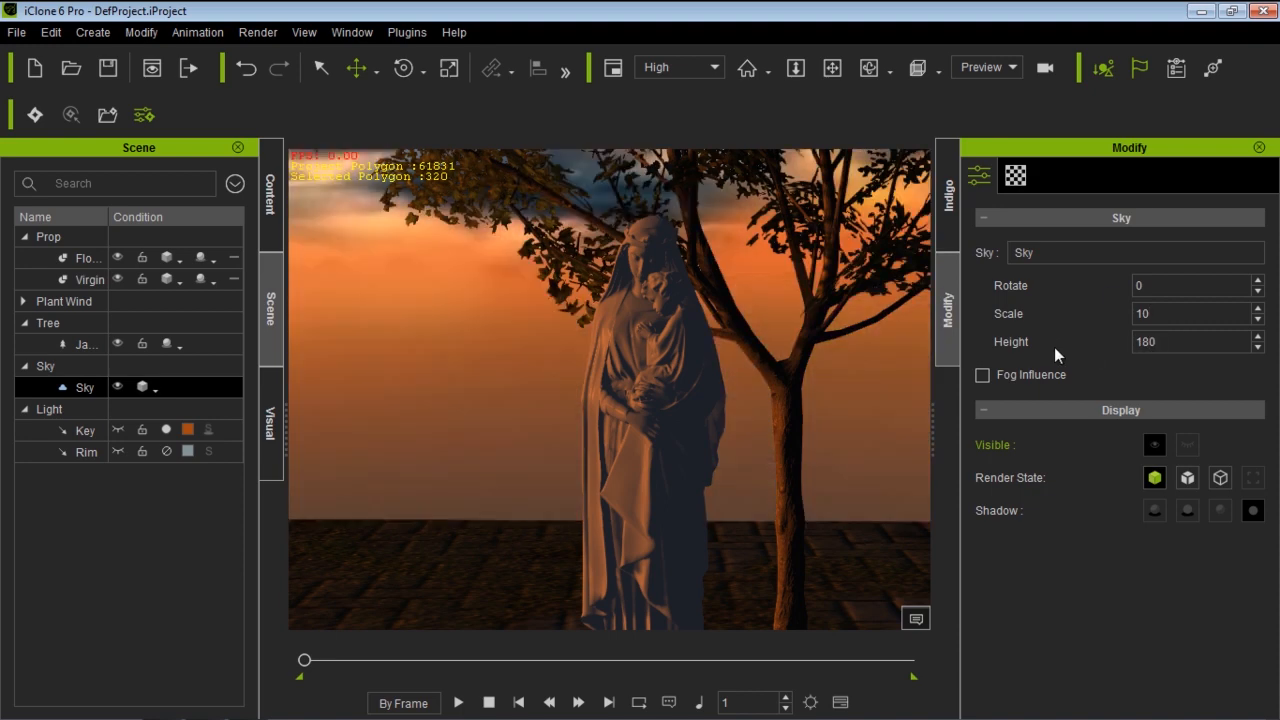
pyautogui.moveTo(663, 417); pyautogui.dragTo(774, 401, button='right')
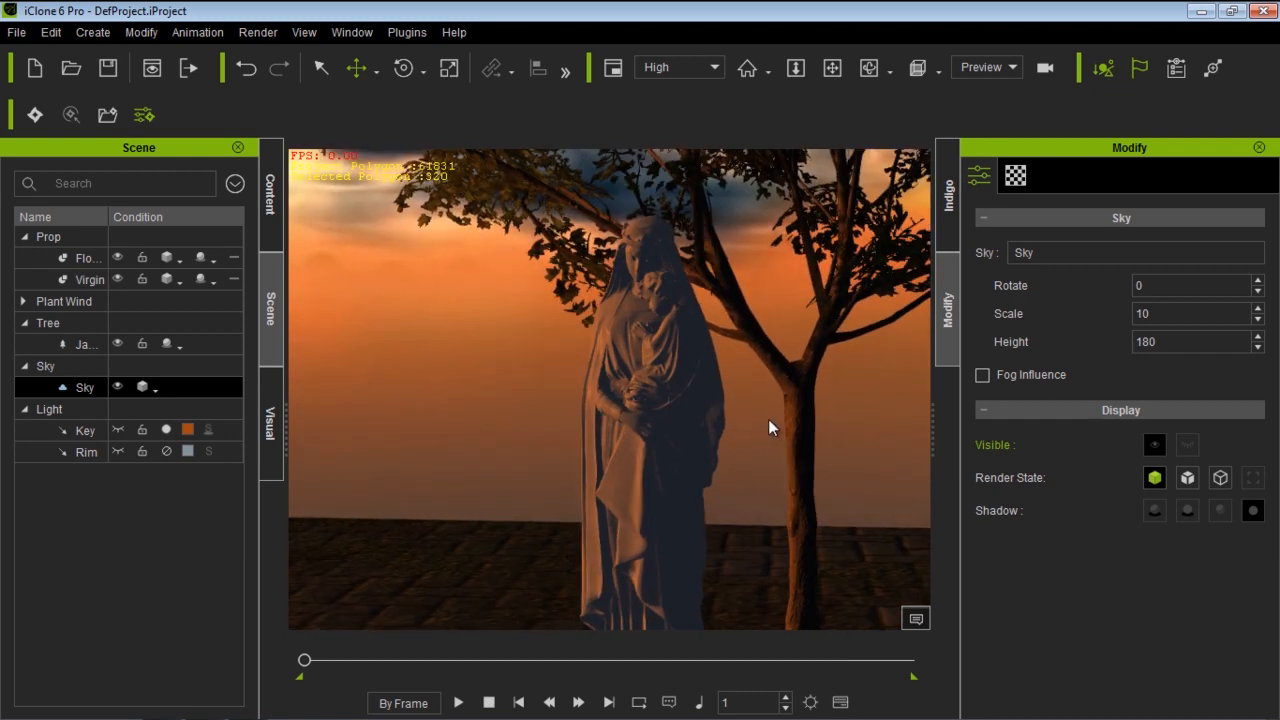
# Set the Indigo sun's direction to 46 and its angle to 6
pyautogui.click(948, 195)
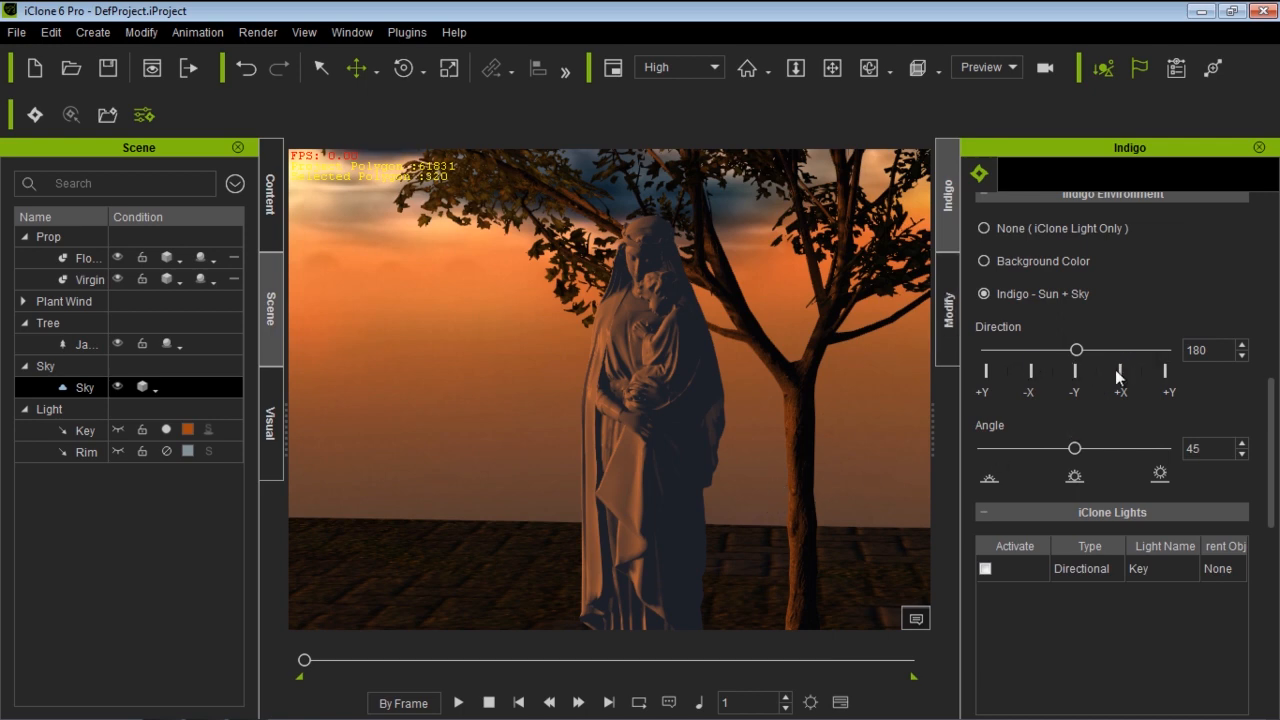
pyautogui.keyDown('alt'); pyautogui.moveTo(704, 490); pyautogui.dragTo(713, 337); pyautogui.keyUp('alt')
pyautogui.keyDown('alt'); pyautogui.moveTo(711, 372); pyautogui.dragTo(687, 471, button='right'); pyautogui.keyUp('alt')
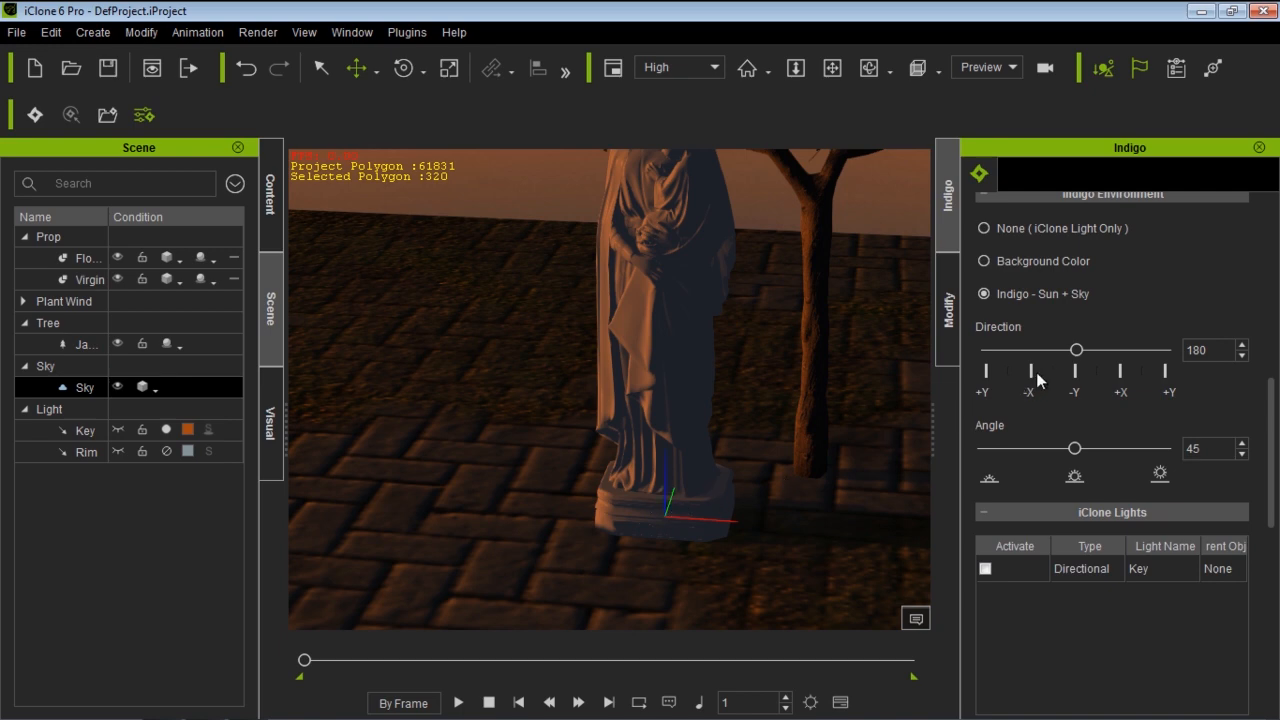
pyautogui.moveTo(1077, 352); pyautogui.dragTo(1011, 352)
pyautogui.moveTo(1074, 449); pyautogui.dragTo(1000, 454)
pyautogui.moveTo(1000, 454); pyautogui.dragTo(998, 454)
pyautogui.moveTo(728, 264); pyautogui.dragTo(709, 451, button='middle')
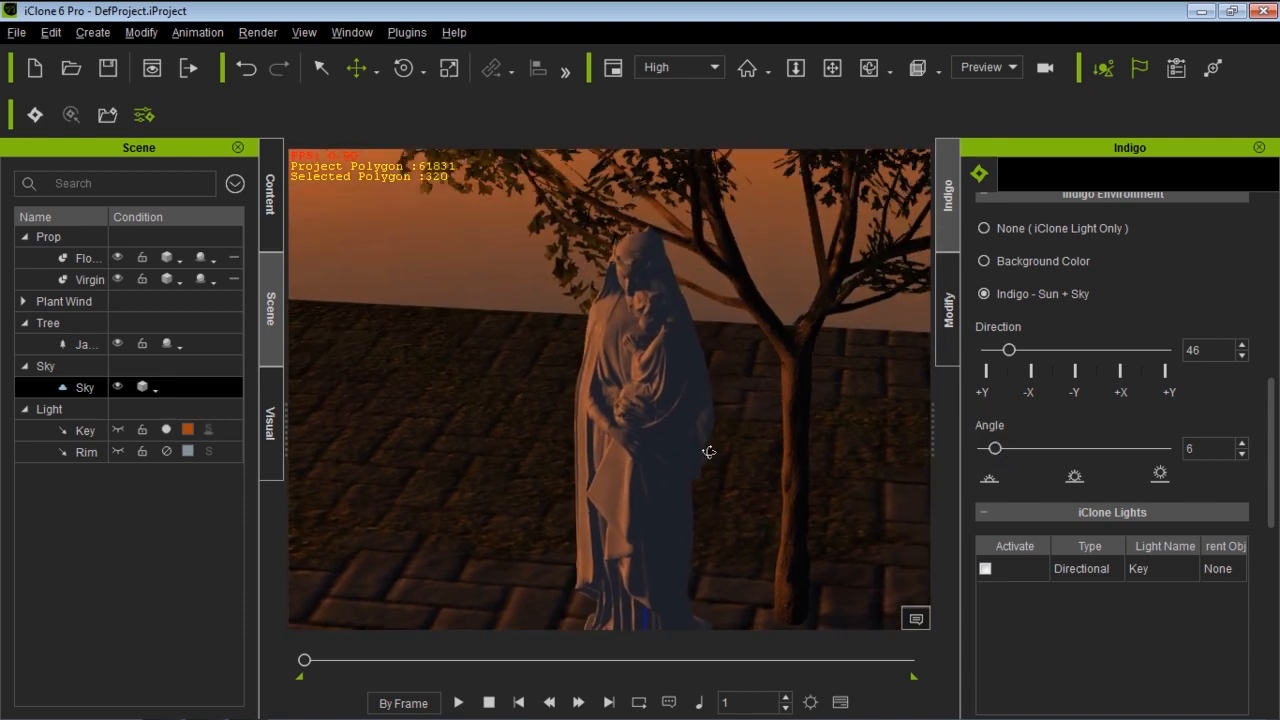
# Frame the upper part of the statue against the sunset sky, test-render it in Indigo RT, and stop and close the render
pyautogui.moveTo(716, 436); pyautogui.dragTo(737, 348, button='right')
pyautogui.moveTo(737, 348); pyautogui.dragTo(755, 367, button='middle')
pyautogui.scroll(2, 743, 383)
pyautogui.scroll(1, 720, 354)
pyautogui.moveTo(758, 366); pyautogui.dragTo(682, 337, button='right')
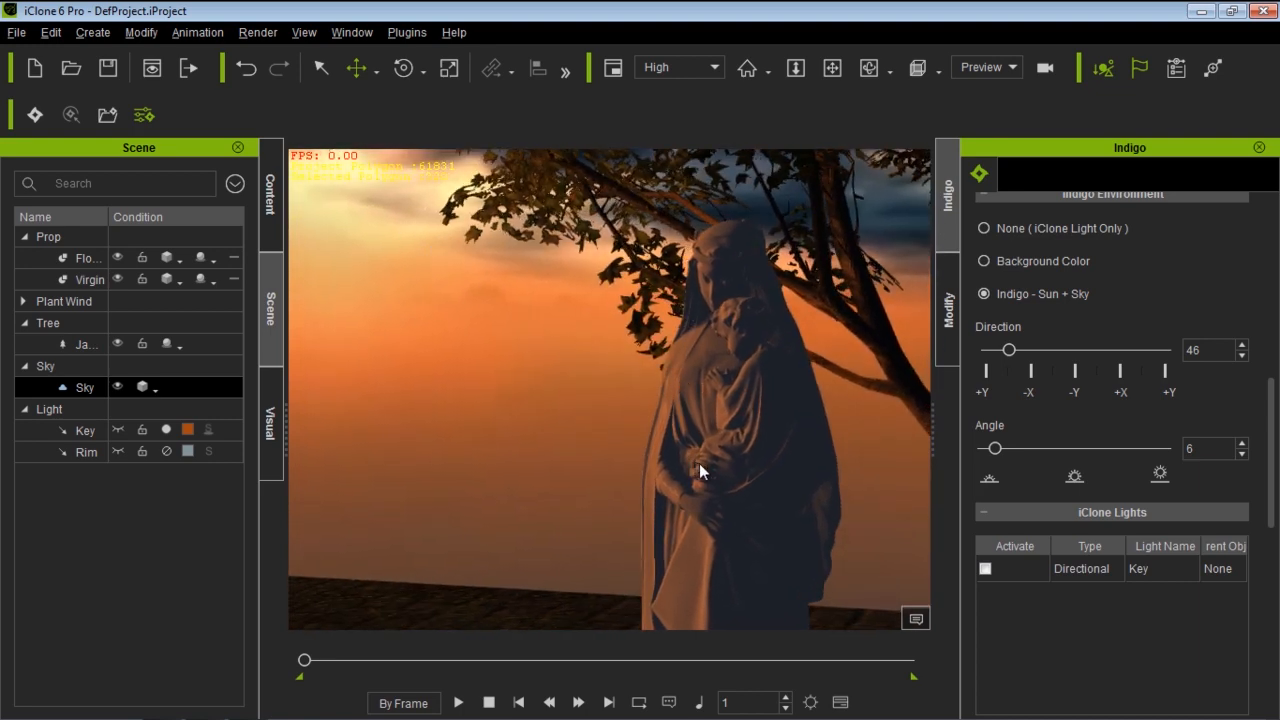
pyautogui.moveTo(726, 450); pyautogui.dragTo(694, 451, button='middle')
pyautogui.moveTo(704, 456); pyautogui.dragTo(692, 456, button='right')
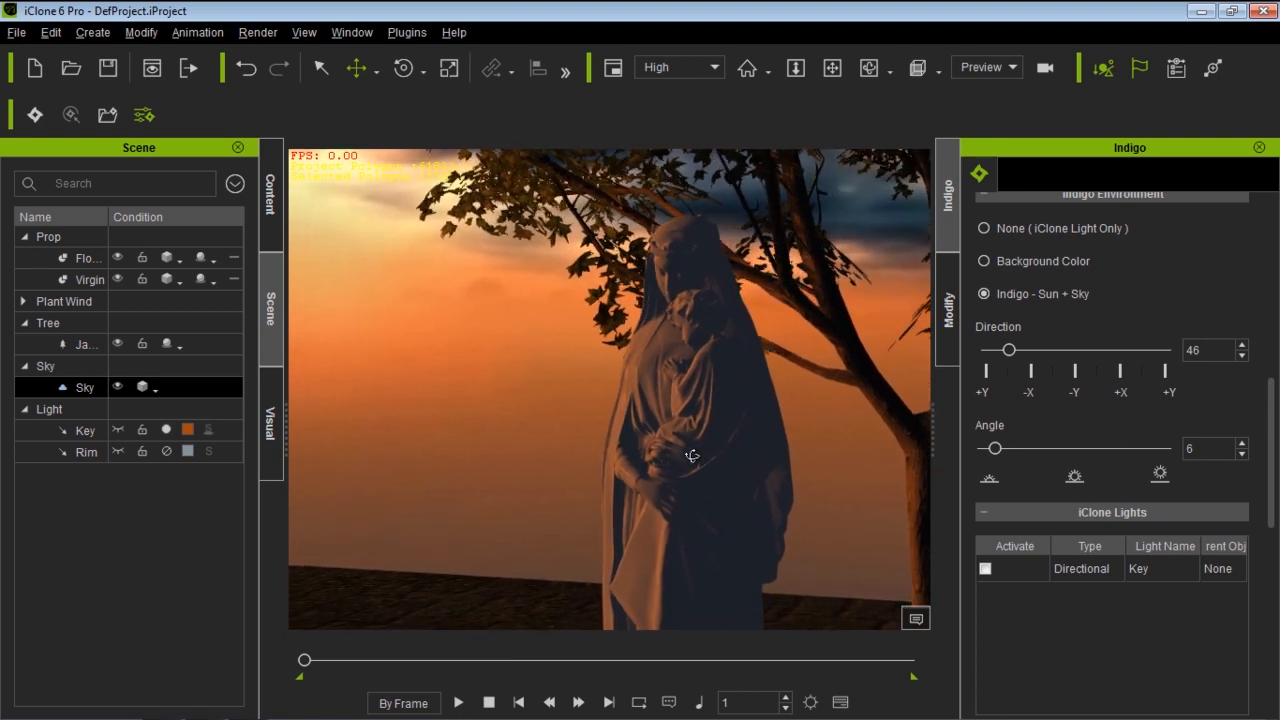
pyautogui.click(38, 115)
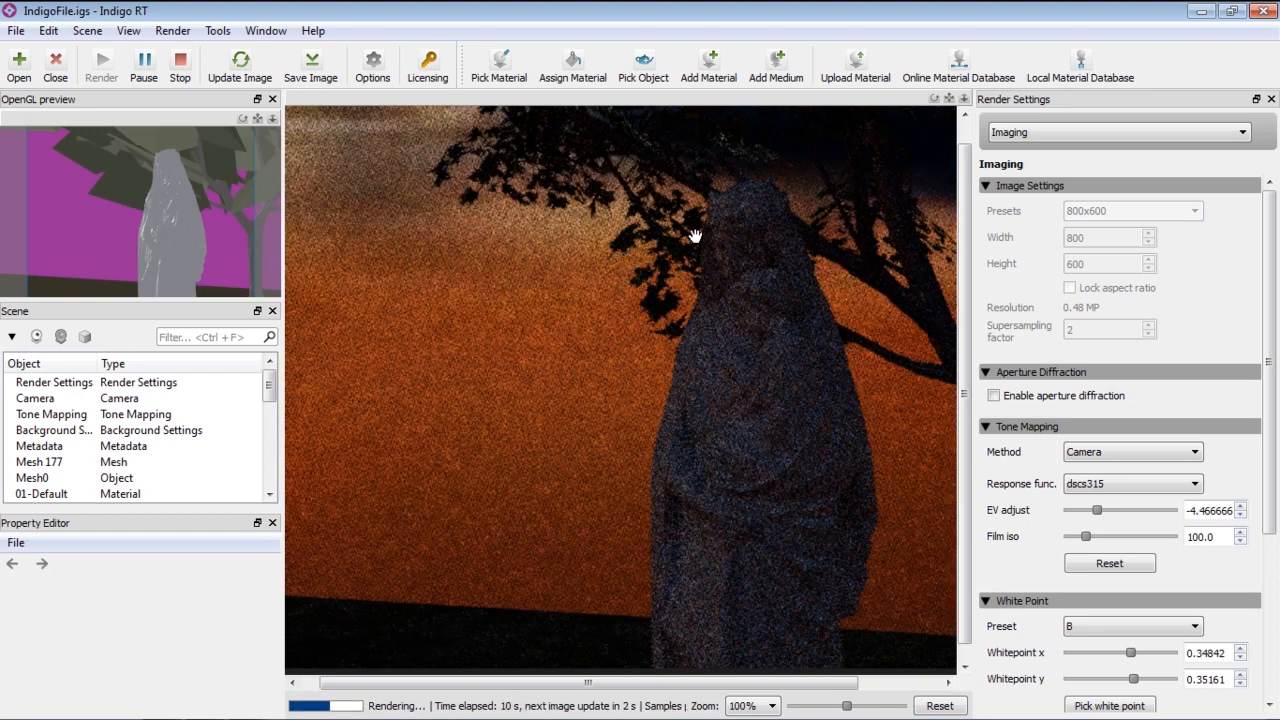
pyautogui.click(181, 70)
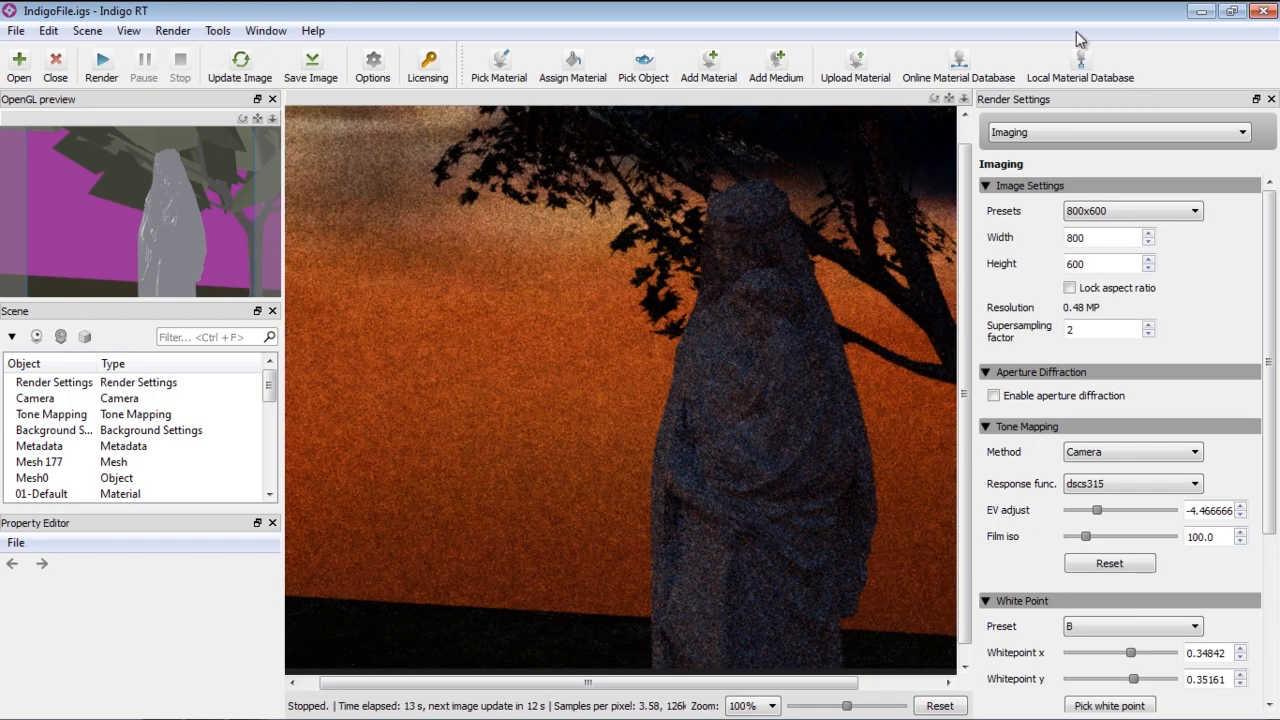
pyautogui.click(1270, 11)
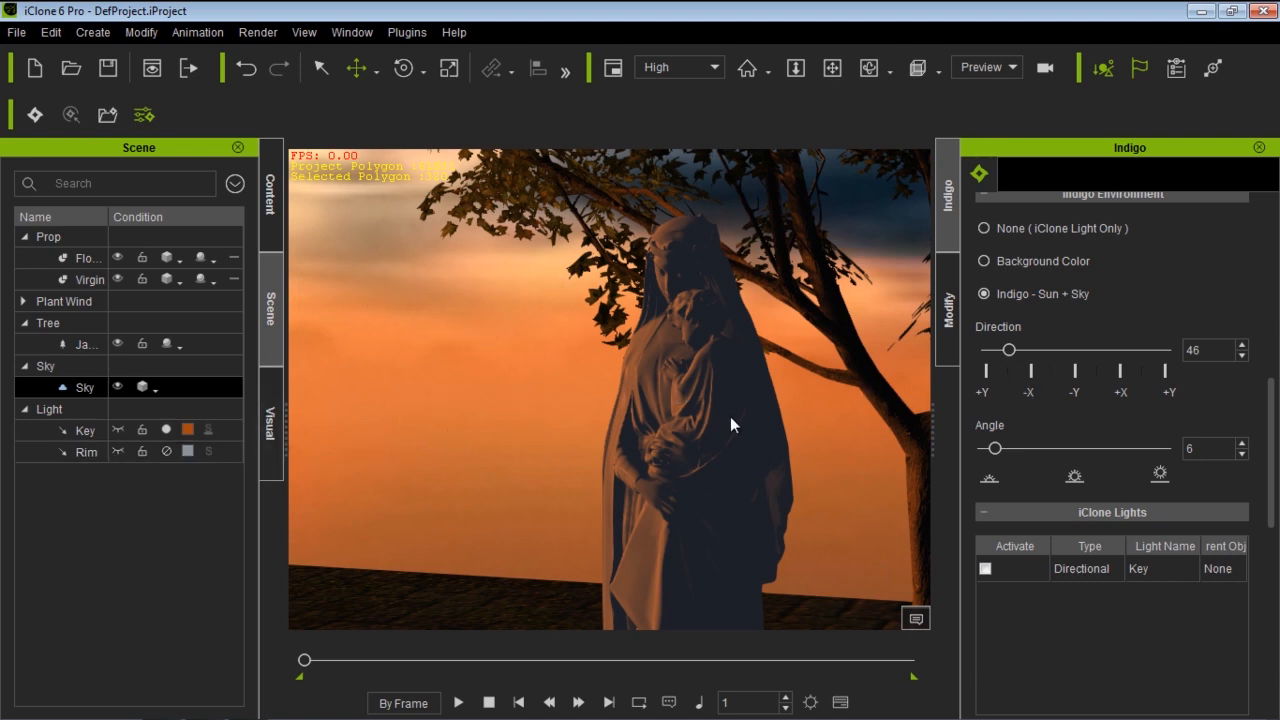
# Delete the sky from the scene and test-render the statue in Indigo RT, closing the stopped render
pyautogui.click(82, 390)
pyautogui.press('Delete')
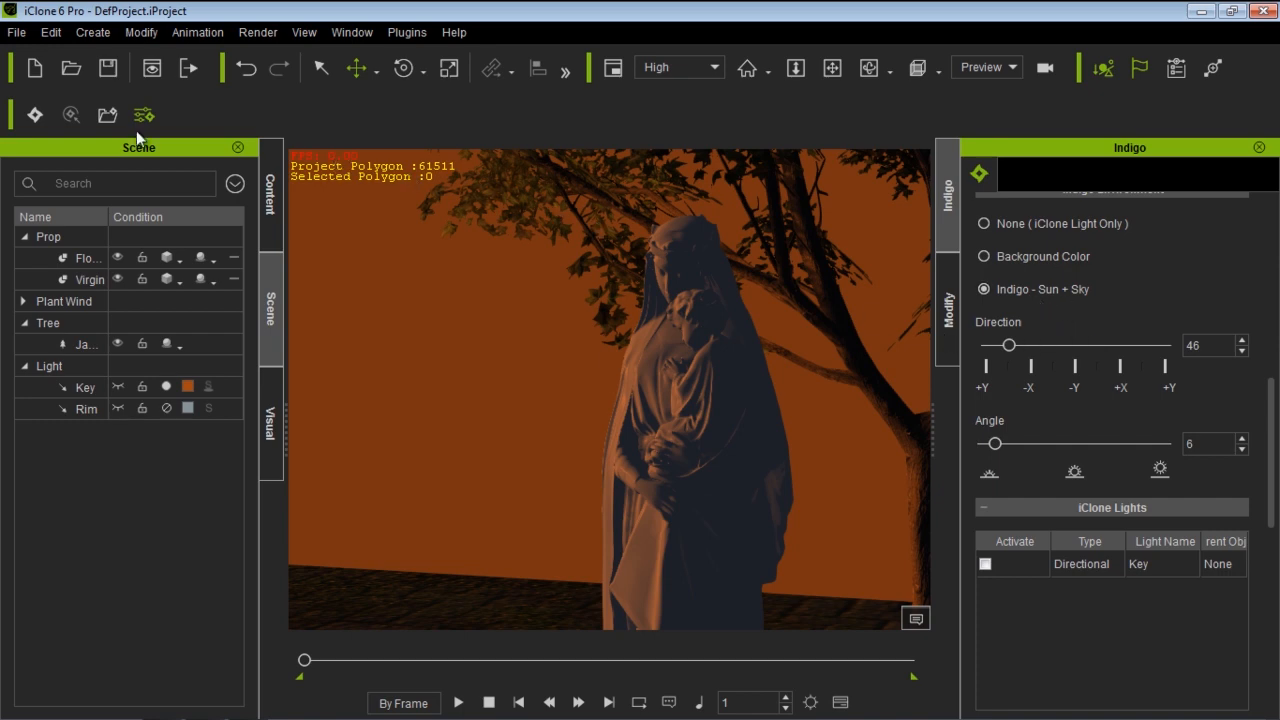
pyautogui.click(34, 115)
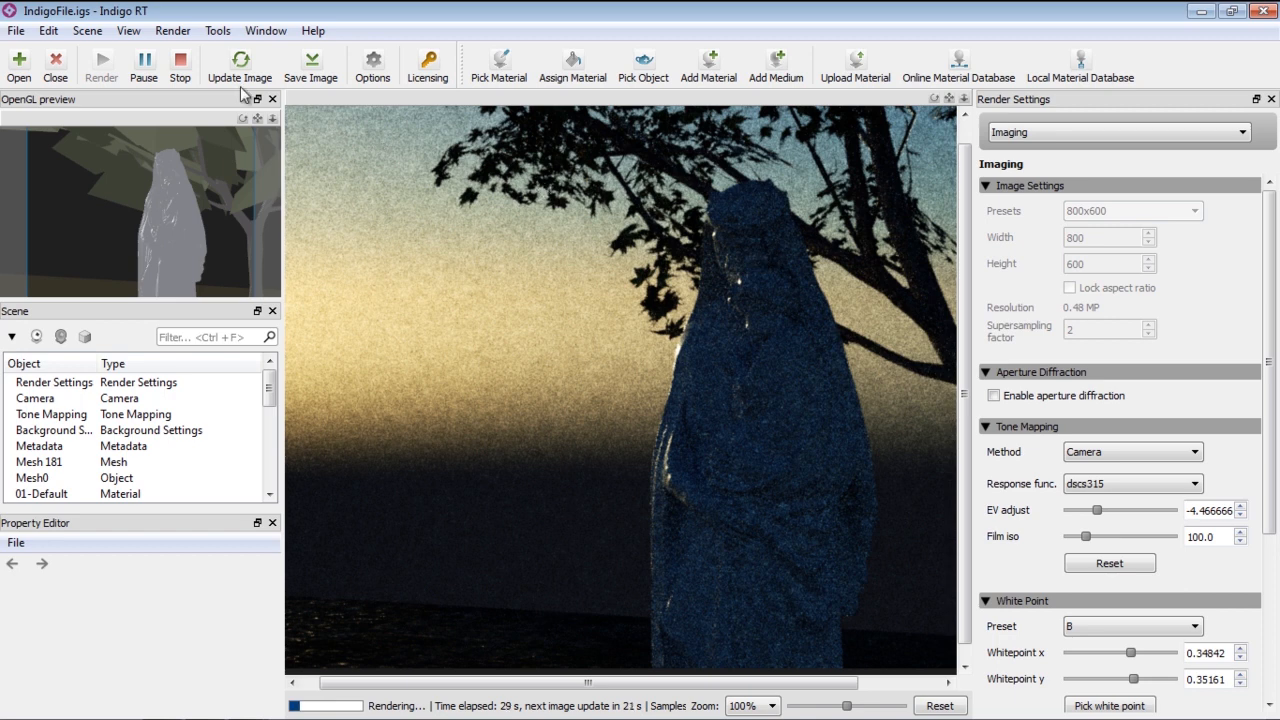
pyautogui.click(179, 62)
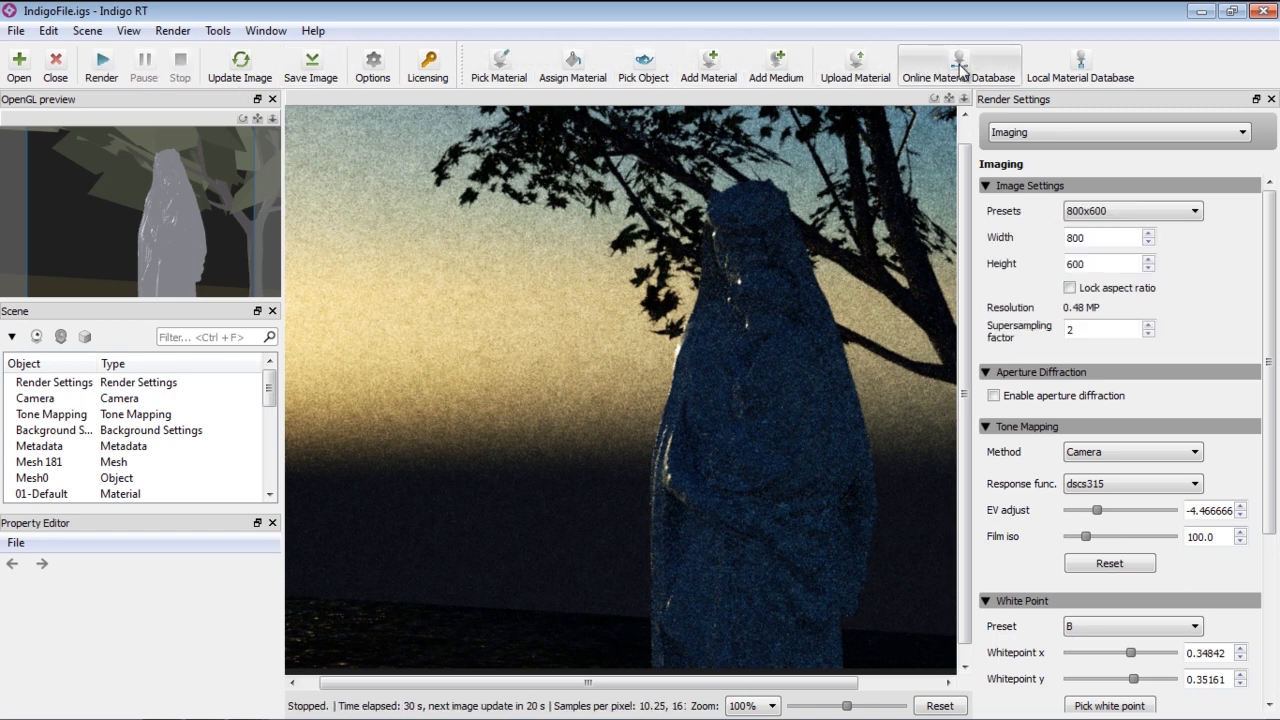
pyautogui.click(1263, 12)
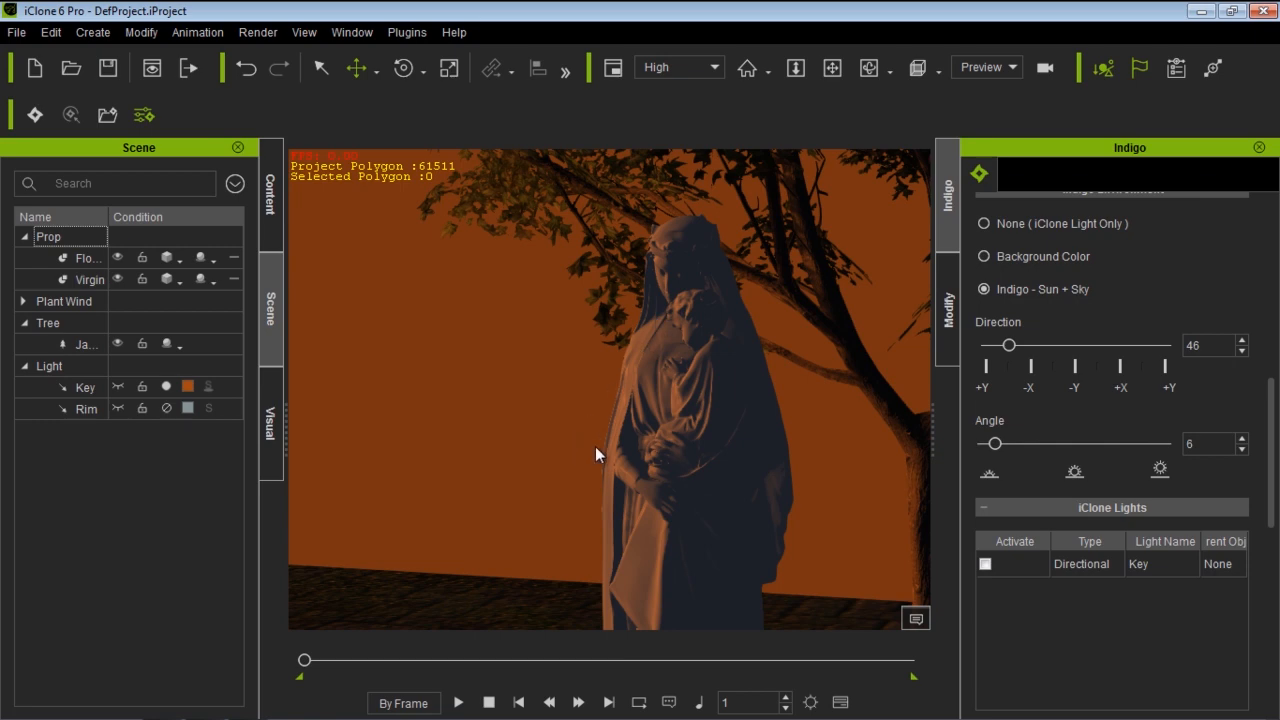
# Orbit to a more frontal view of the statue, set the Indigo sun's angle to 4 and run a short test render
pyautogui.moveTo(593, 446); pyautogui.dragTo(767, 447, button='right')
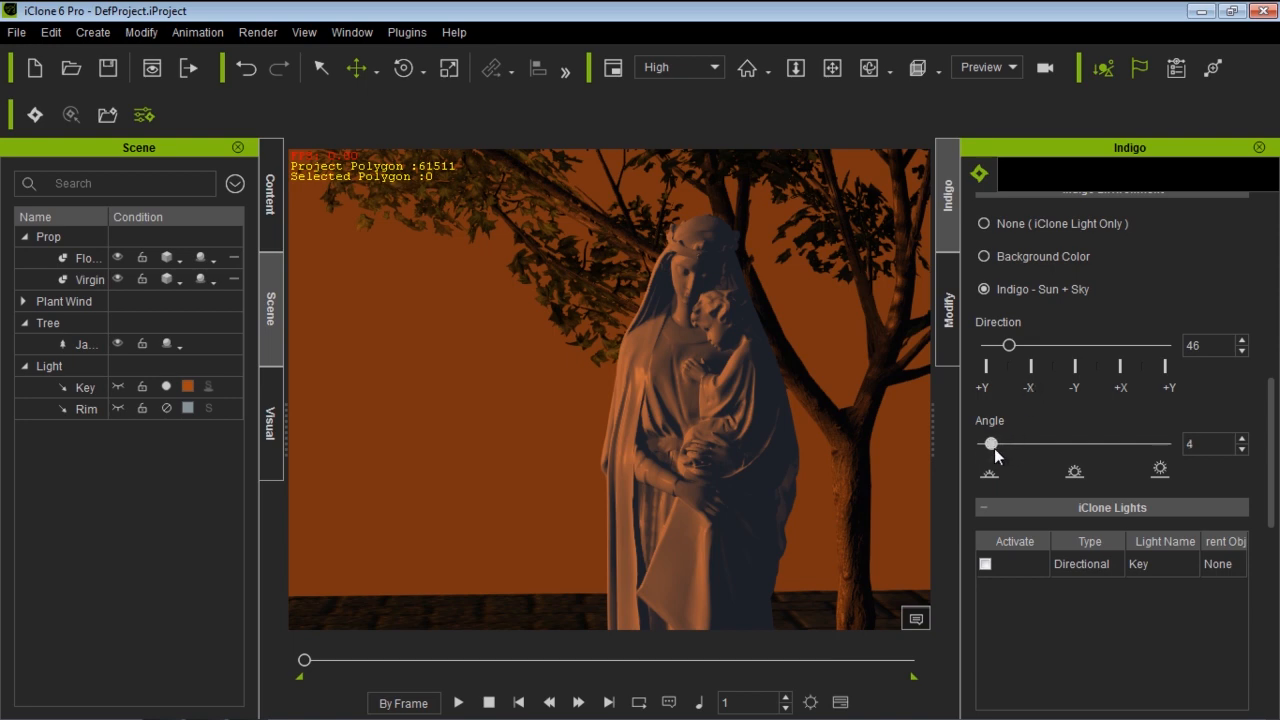
pyautogui.click(35, 116)
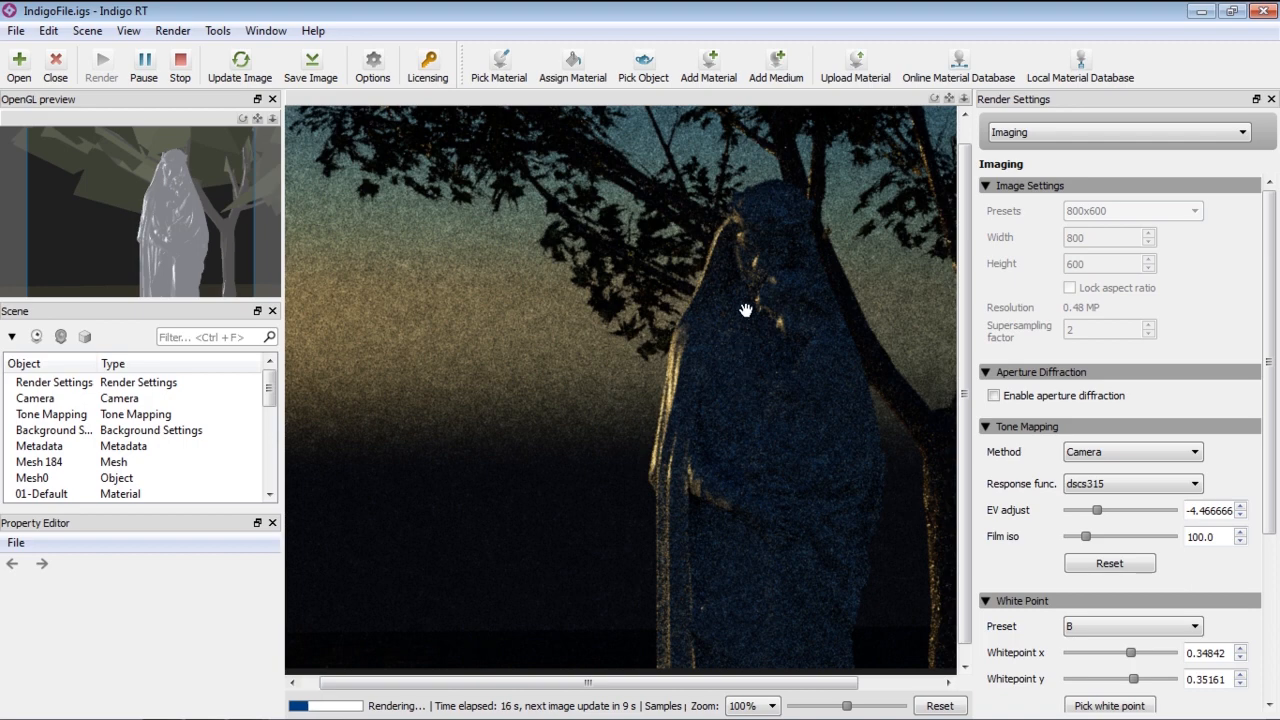
pyautogui.click(179, 66)
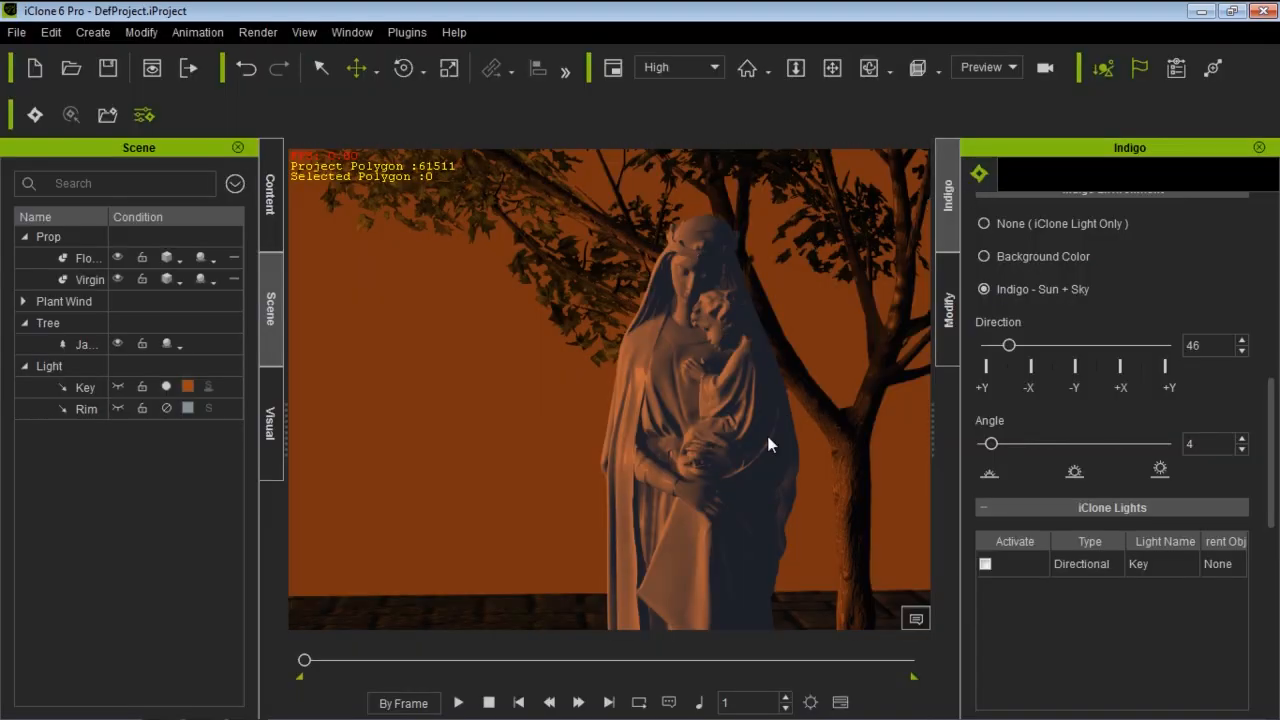
# Set the Indigo sun's direction to 67, frame the upper part of the statue and render it in Indigo RT
pyautogui.moveTo(740, 525); pyautogui.dragTo(717, 460, button='middle')
pyautogui.scroll(-3, 717, 460)
pyautogui.moveTo(686, 493); pyautogui.dragTo(658, 576, button='right')
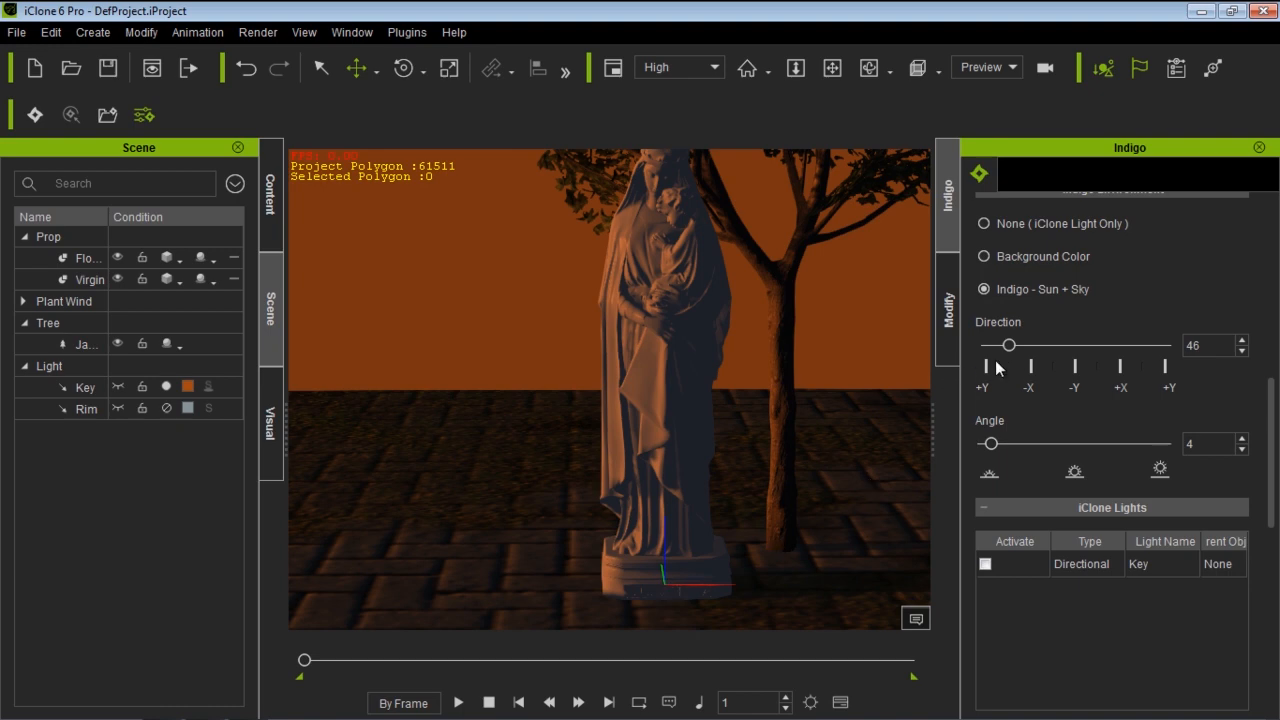
pyautogui.moveTo(1008, 344); pyautogui.dragTo(1021, 346)
pyautogui.moveTo(753, 327); pyautogui.dragTo(746, 449, button='middle')
pyautogui.moveTo(746, 449); pyautogui.dragTo(743, 323, button='right')
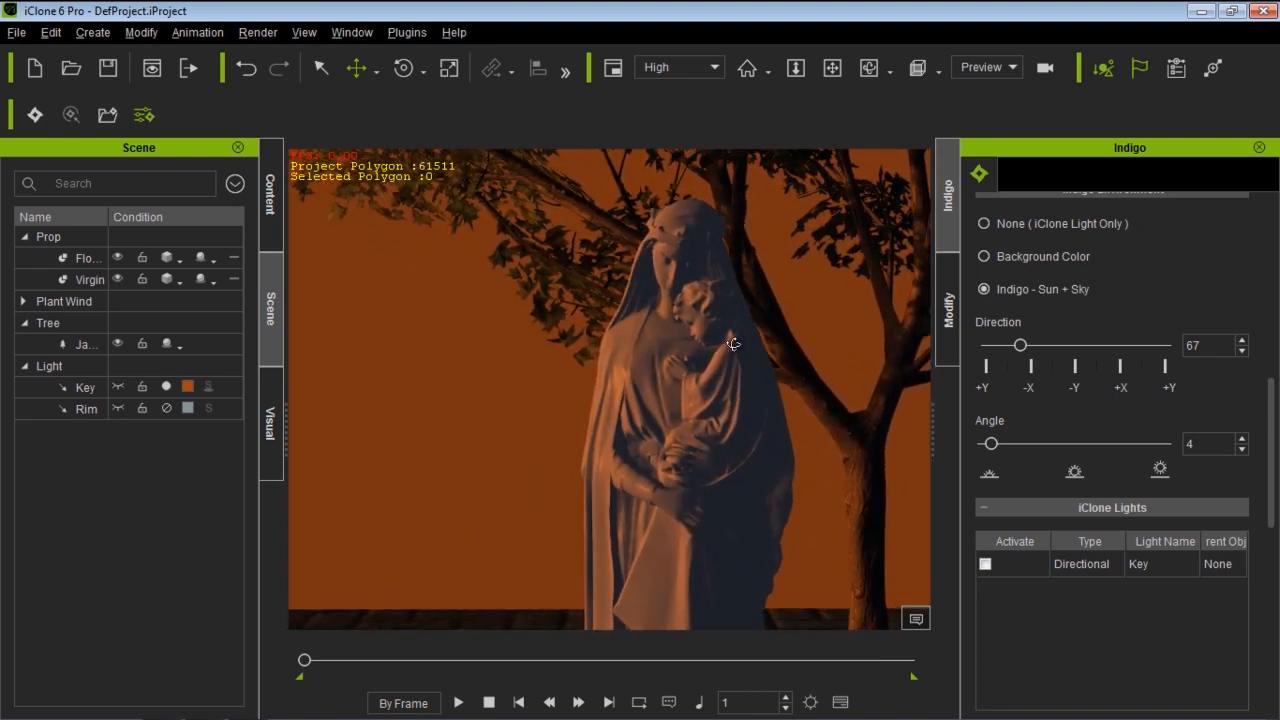
pyautogui.click(107, 114)
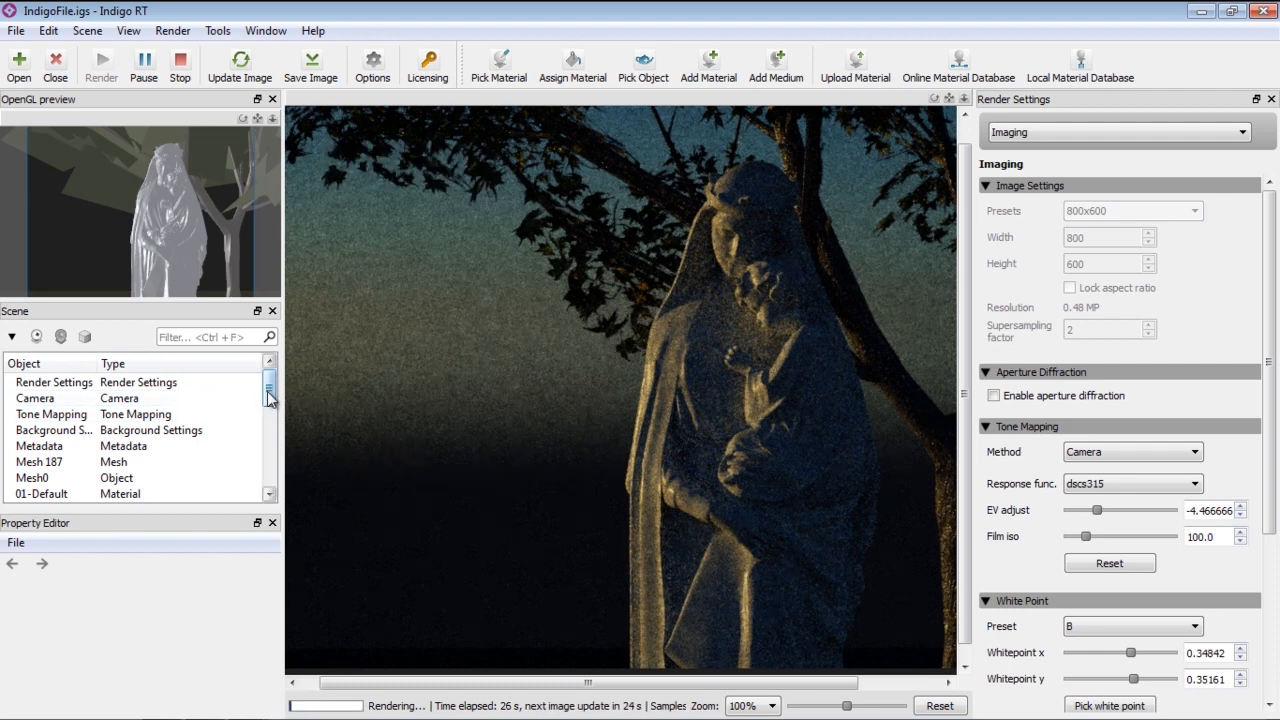
# Open the scene's Background Settings in Indigo RT and try a sun azimuth of 90°
pyautogui.click(175, 432)
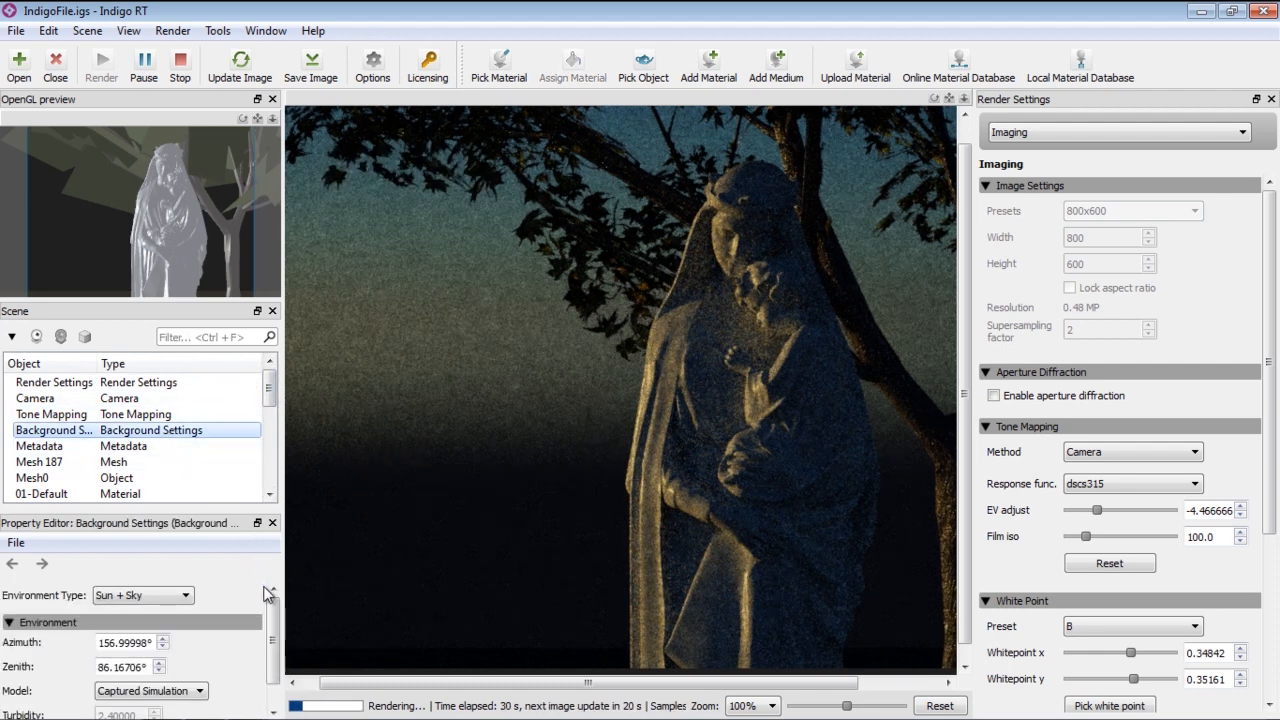
pyautogui.moveTo(273, 624); pyautogui.dragTo(273, 615)
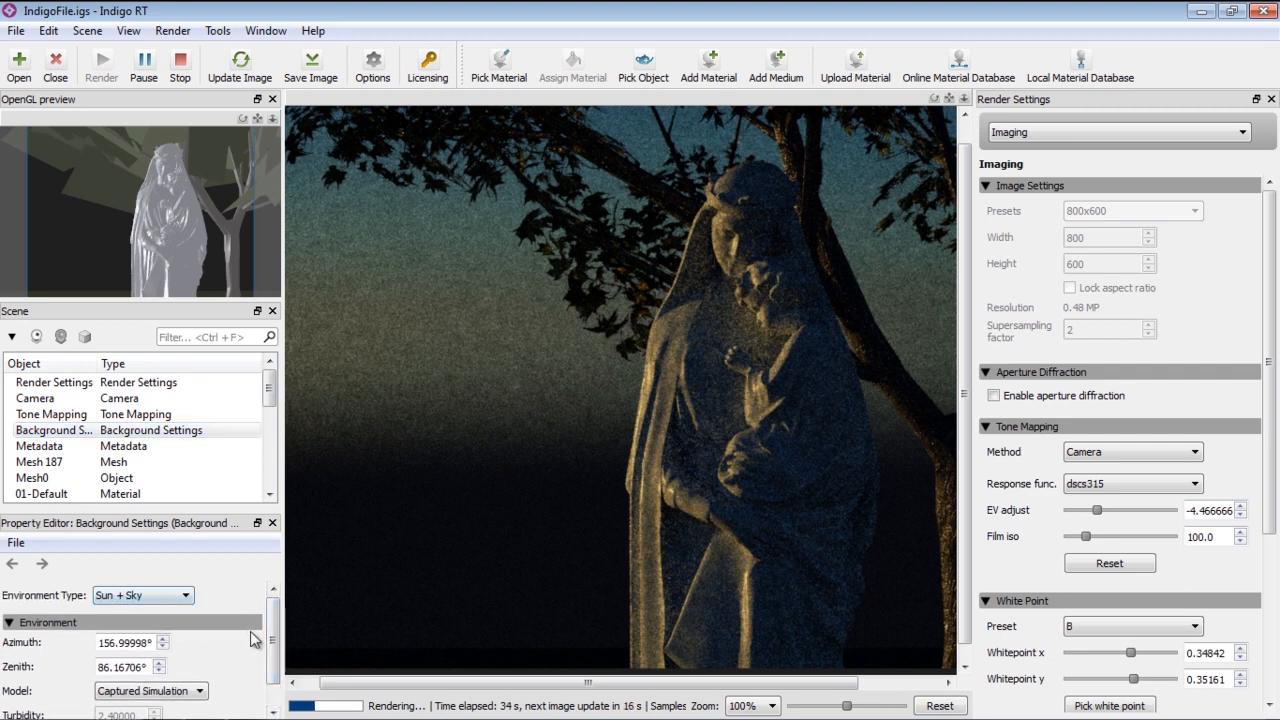
pyautogui.moveTo(273, 630); pyautogui.dragTo(281, 652)
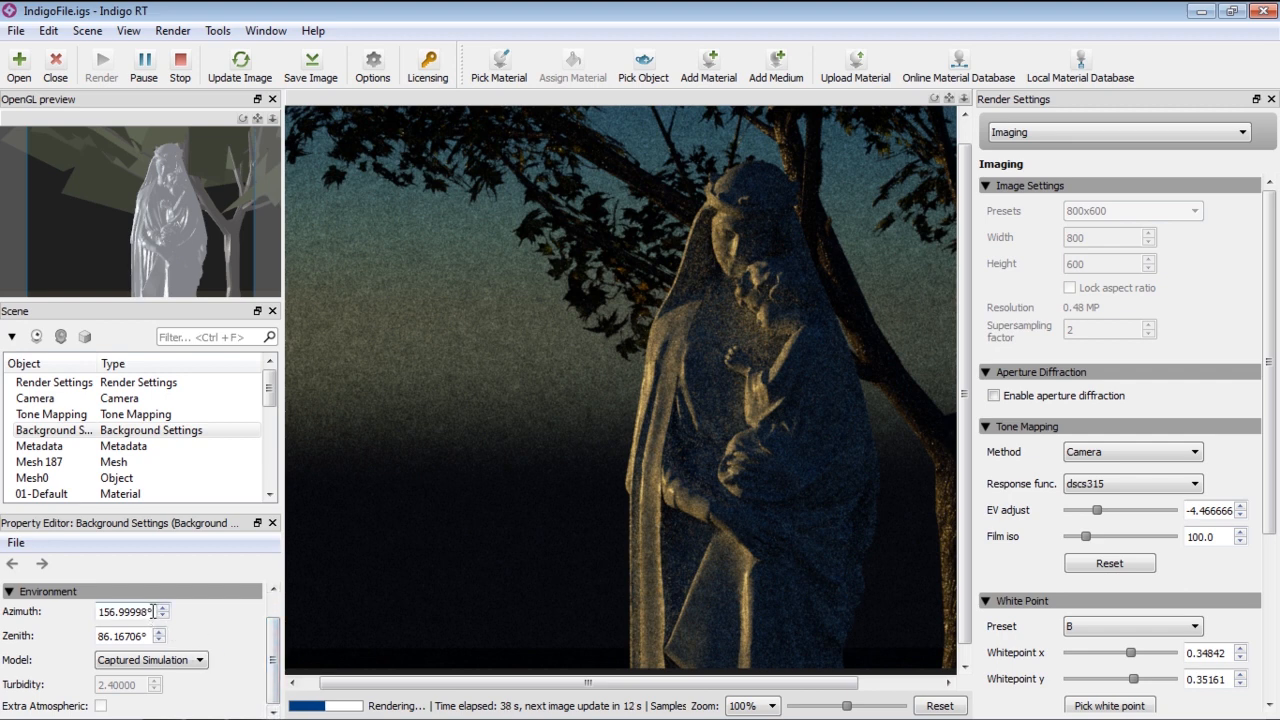
pyautogui.doubleClick(118, 611)
pyautogui.write('90')
pyautogui.press('Return')
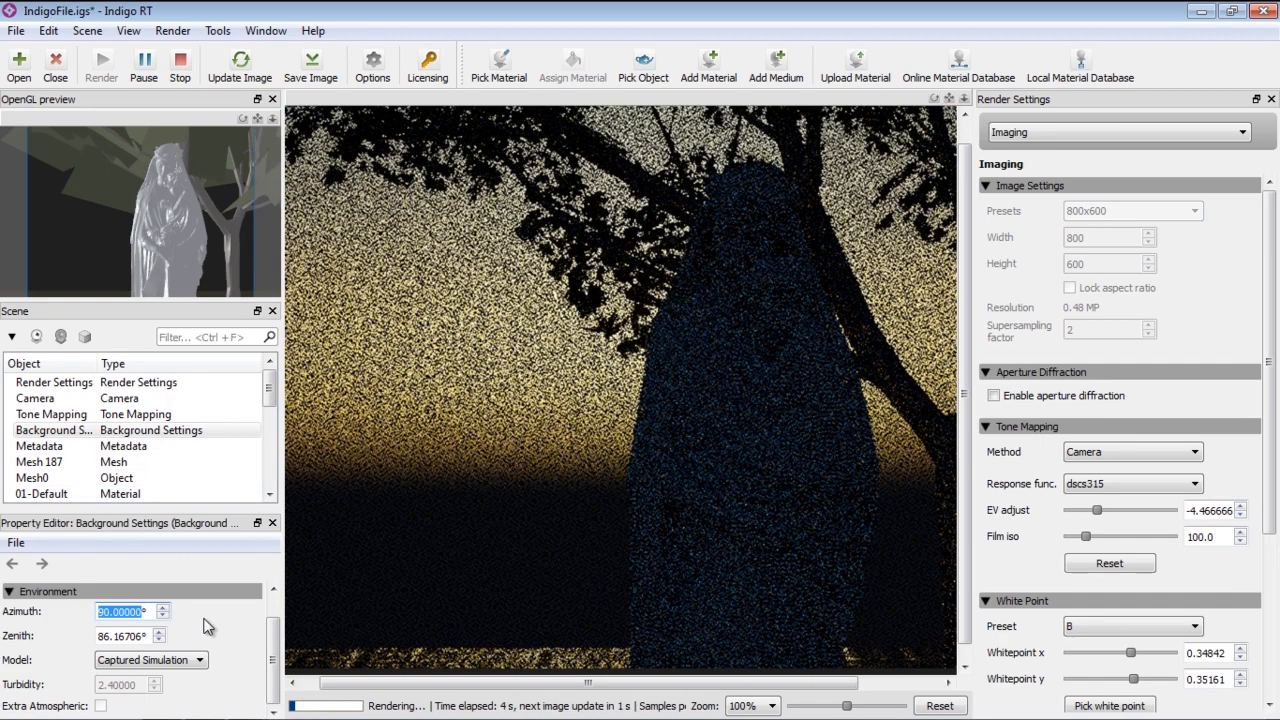
# Try sun azimuths of 180° and 150° on the running render
pyautogui.write('180')
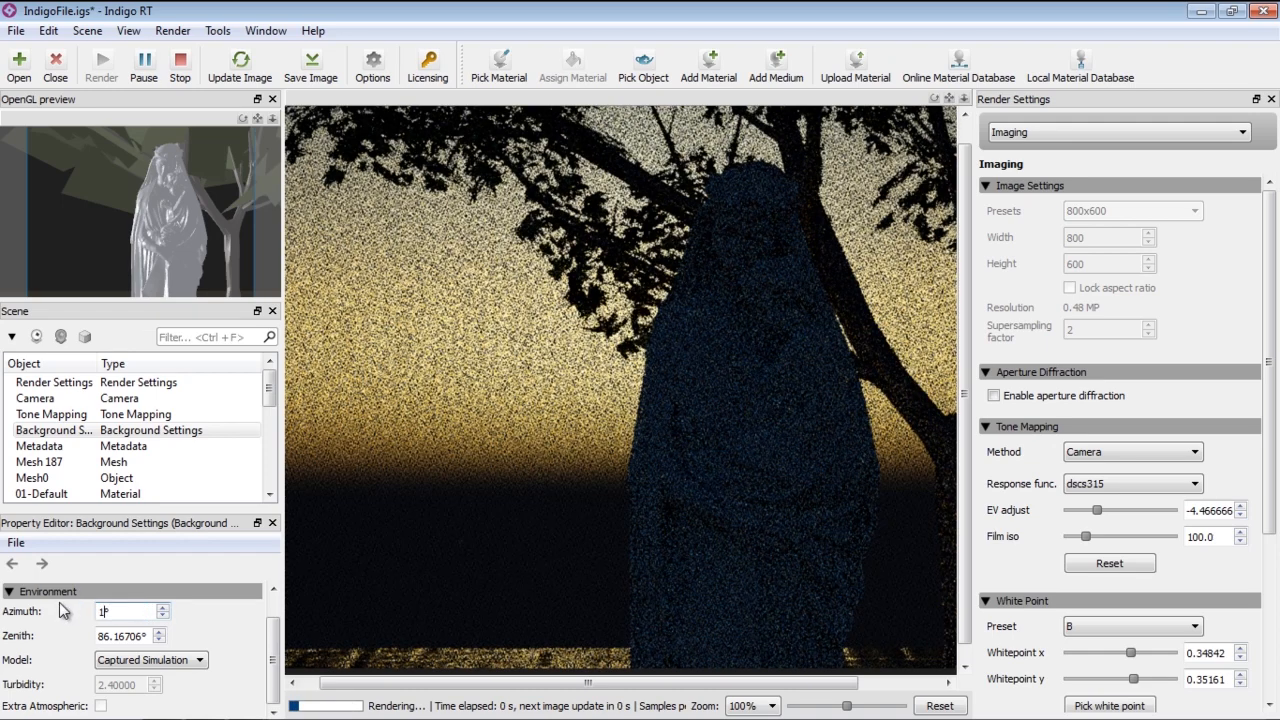
pyautogui.press('Return')
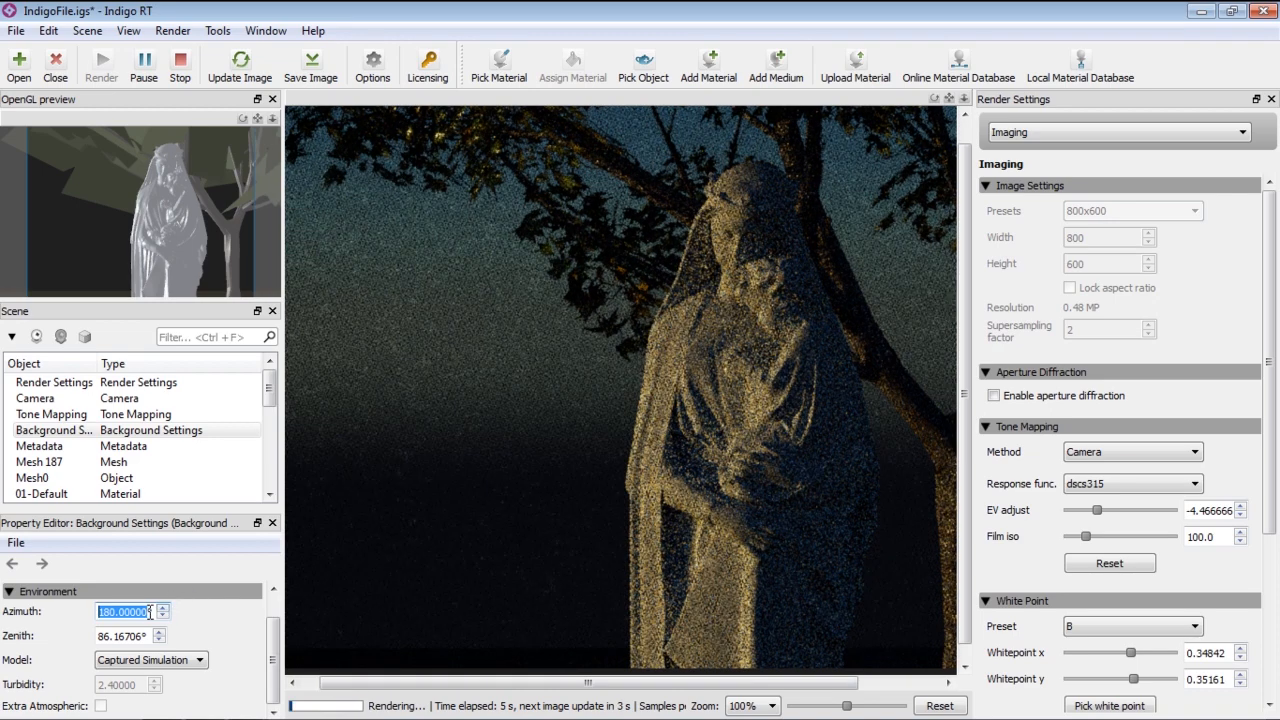
pyautogui.moveTo(152, 612); pyautogui.dragTo(97, 612)
pyautogui.write('150')
pyautogui.press('Return')
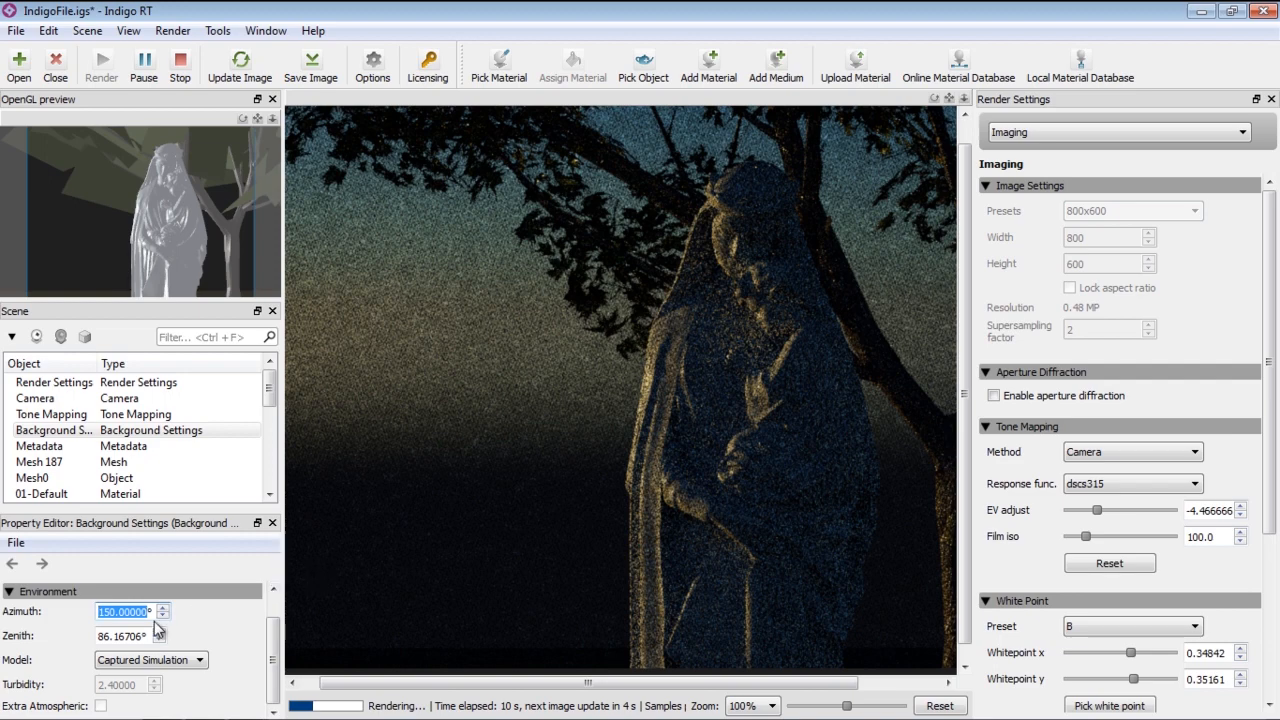
# Set the sun's azimuth to 160°
pyautogui.moveTo(151, 617); pyautogui.dragTo(94, 611)
pyautogui.write('160')
pyautogui.press('Return')
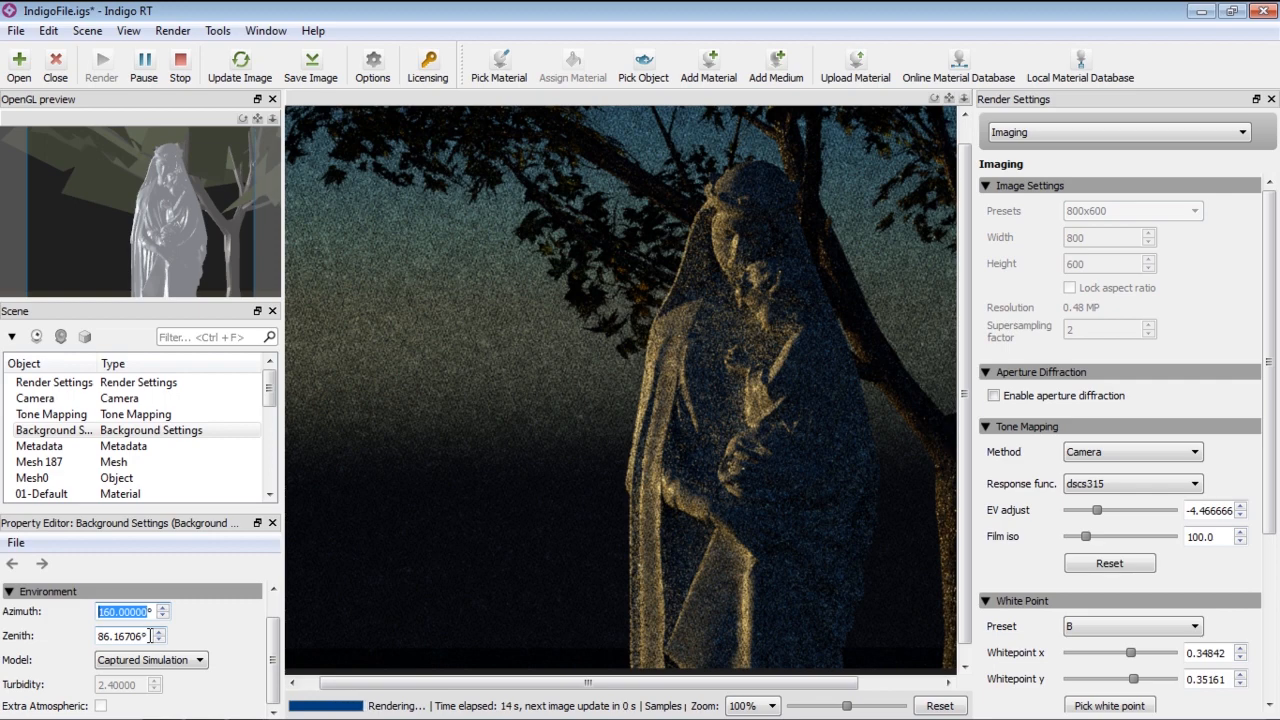
# Try a sun zenith of 89° and settle on 88°
pyautogui.moveTo(150, 635); pyautogui.dragTo(82, 634)
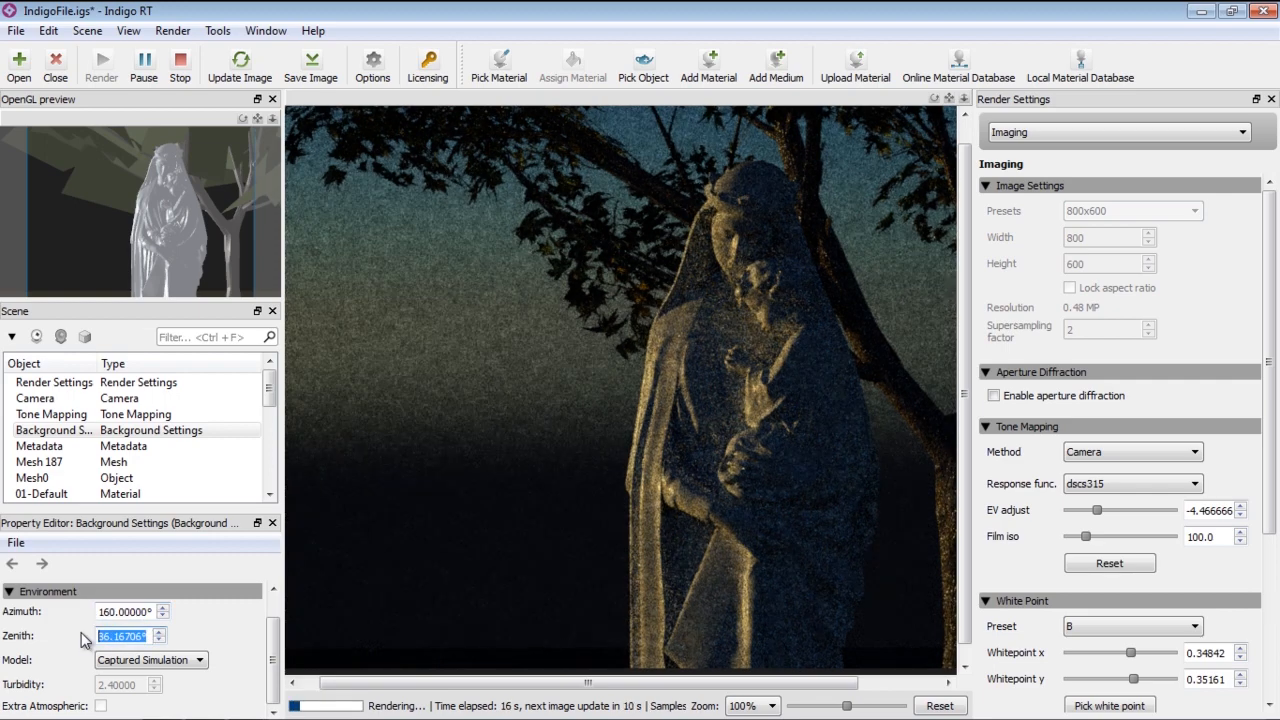
pyautogui.write('89')
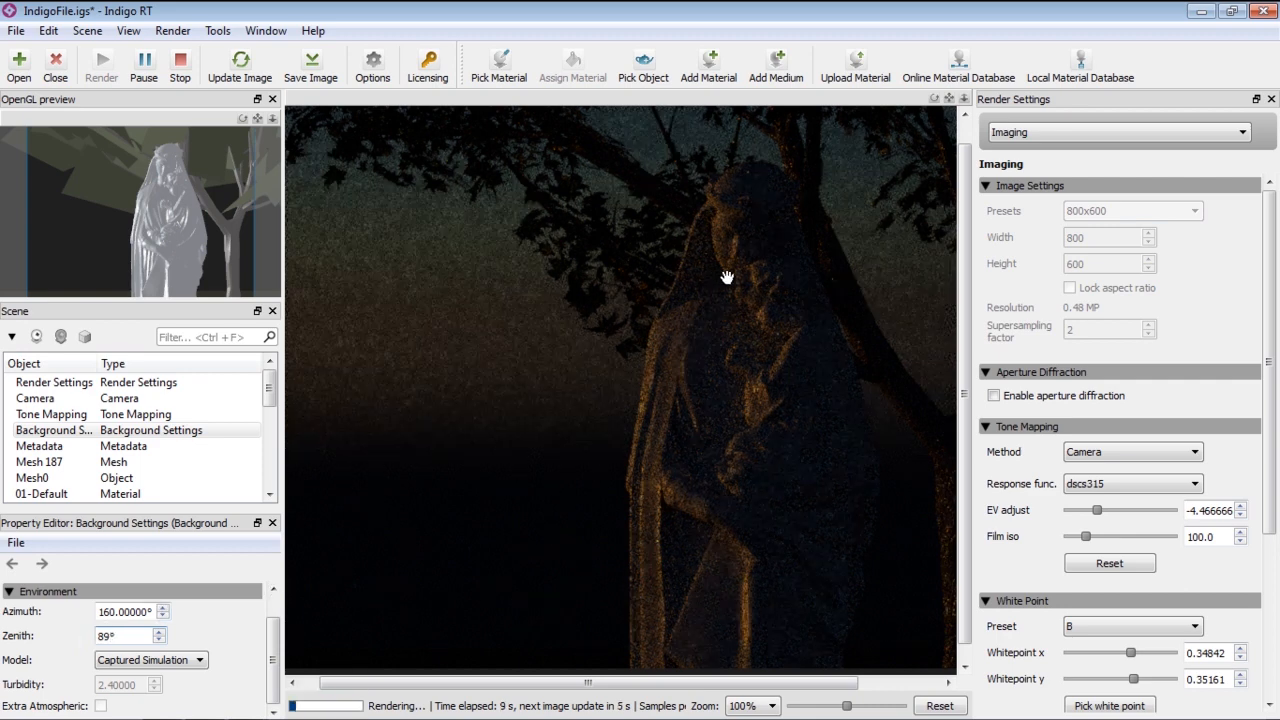
pyautogui.moveTo(136, 636); pyautogui.dragTo(48, 636)
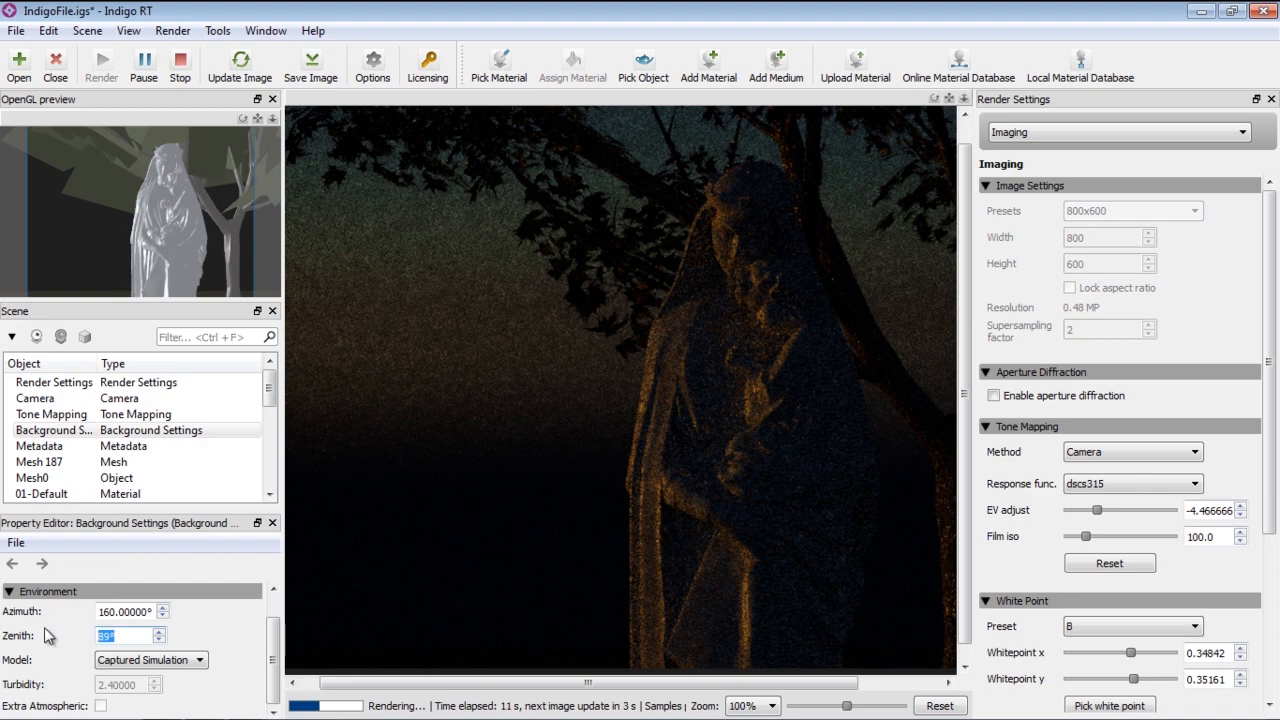
pyautogui.write('88')
pyautogui.press('Return')
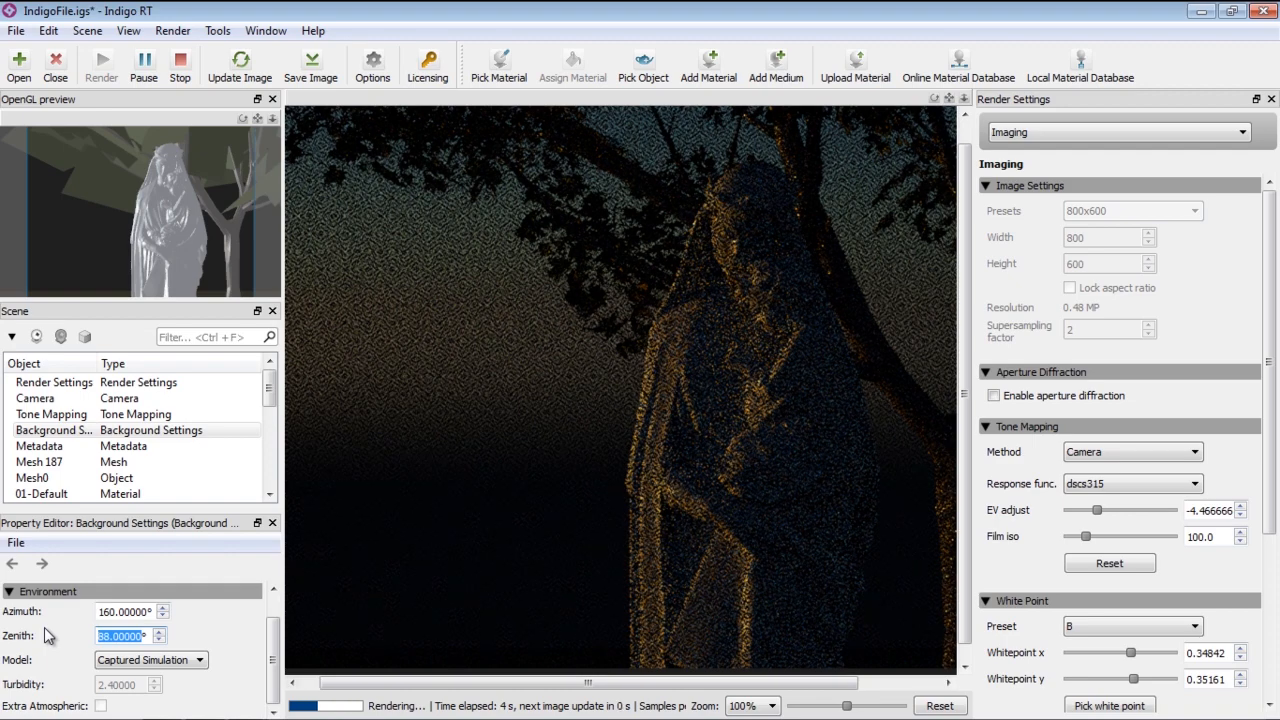
# Examine the Sun + Sky render of the statue and compare it with the earlier render that has the orange sunset sky
pyautogui.scroll(-1, 533, 479)
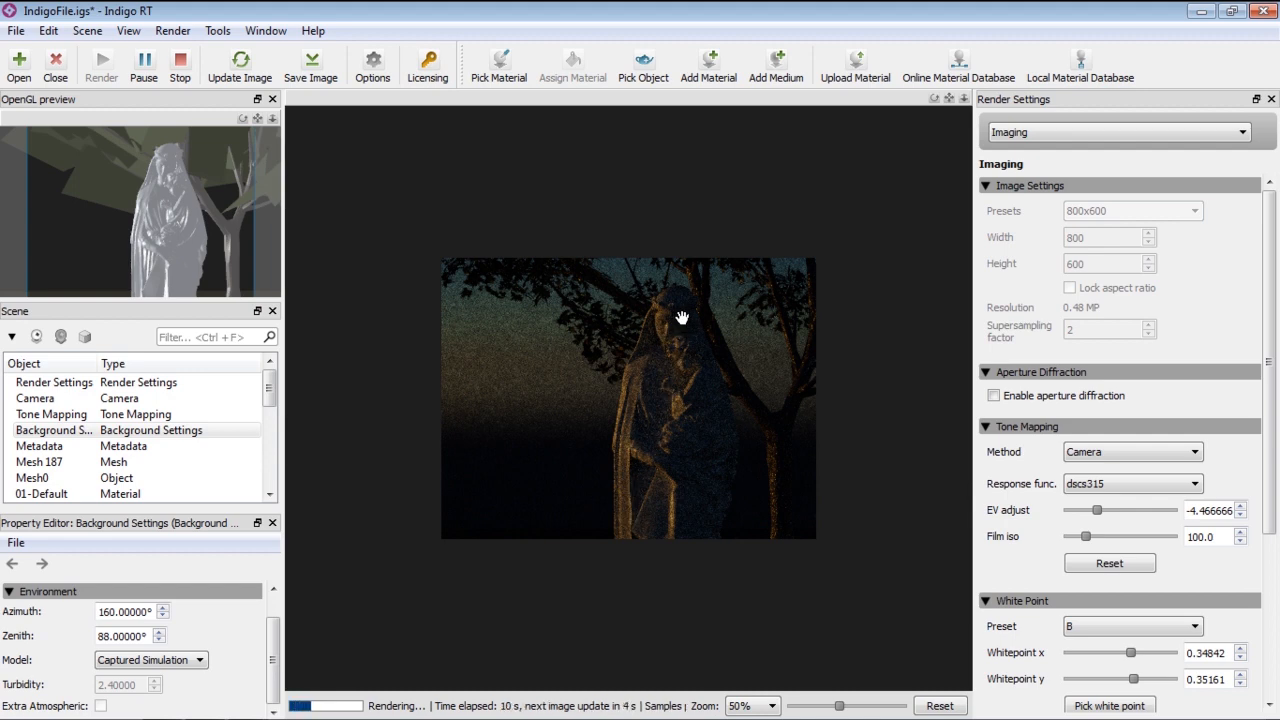
pyautogui.scroll(1, 687, 518)
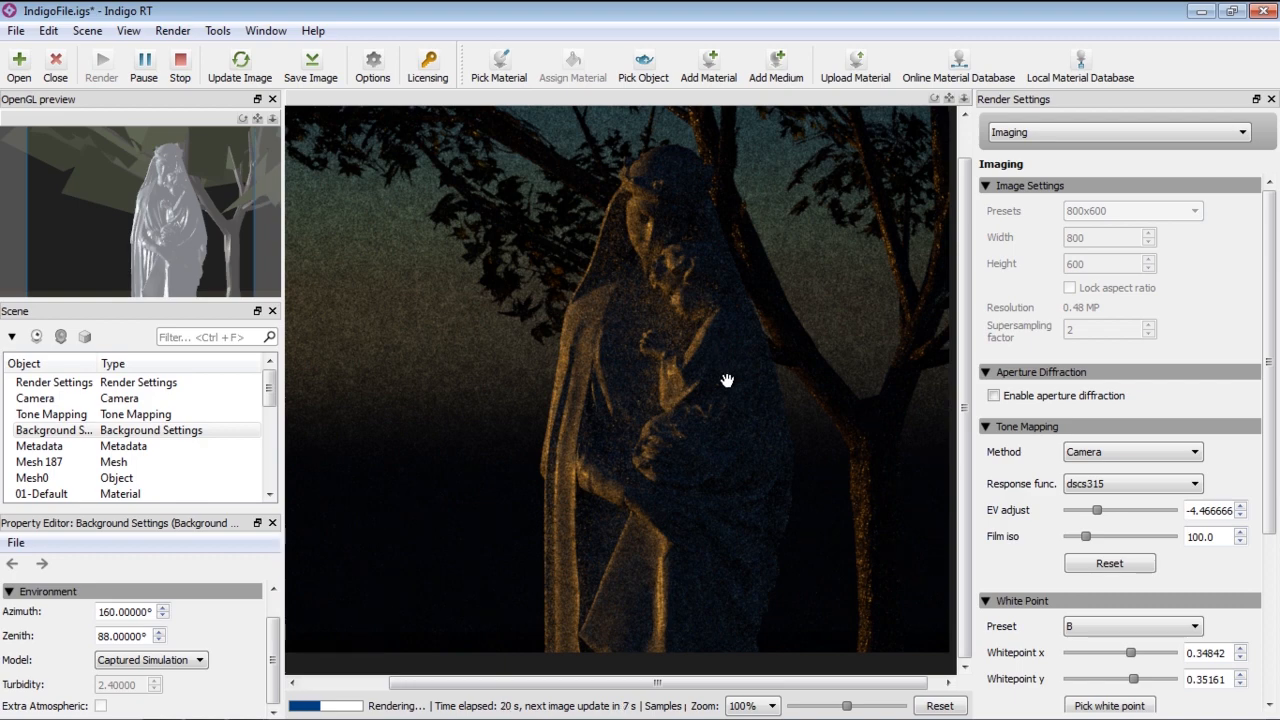
pyautogui.hotkey('alt', 'Tab')
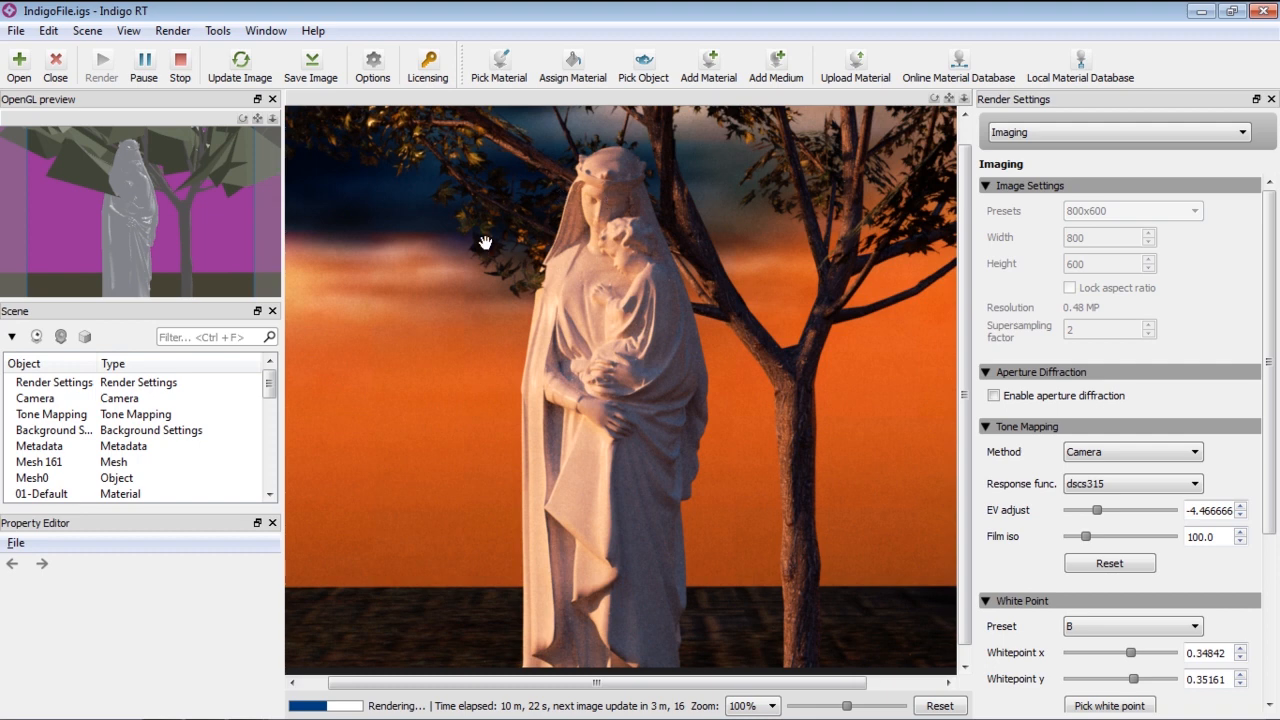
pyautogui.moveTo(509, 220); pyautogui.dragTo(532, 239)
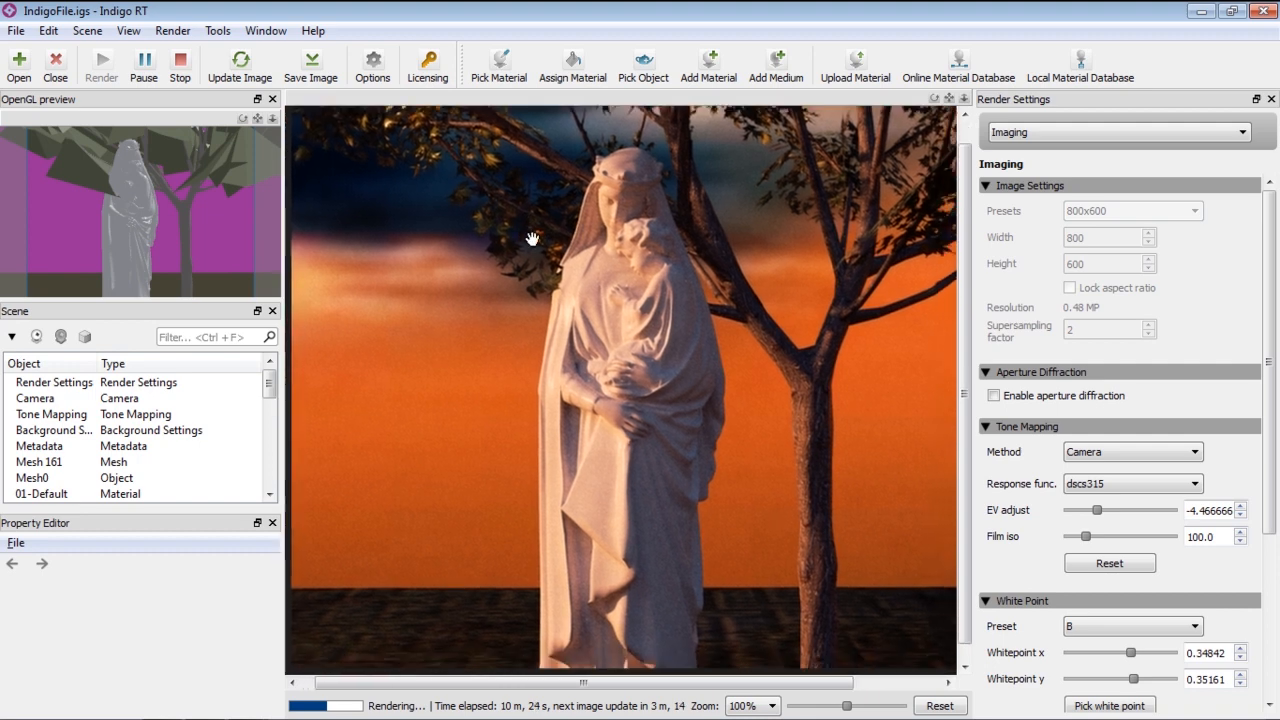
pyautogui.moveTo(667, 302); pyautogui.dragTo(626, 321)
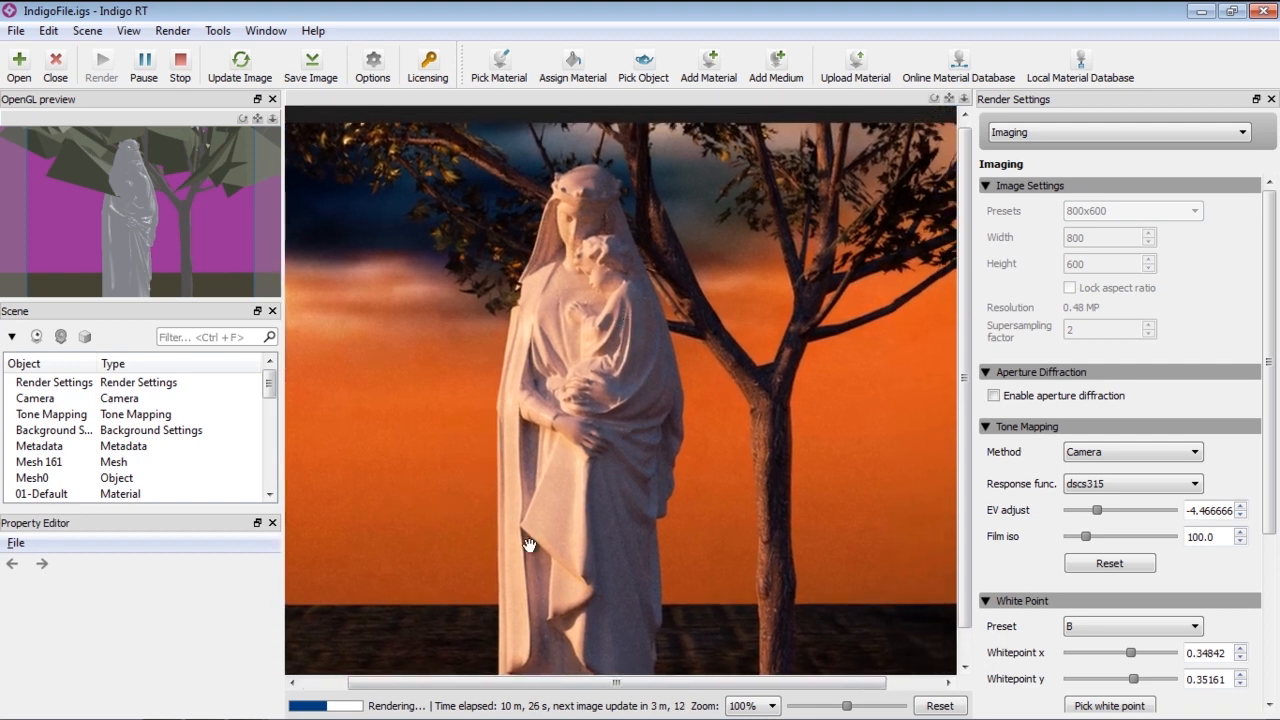
pyautogui.moveTo(582, 277); pyautogui.dragTo(609, 272)
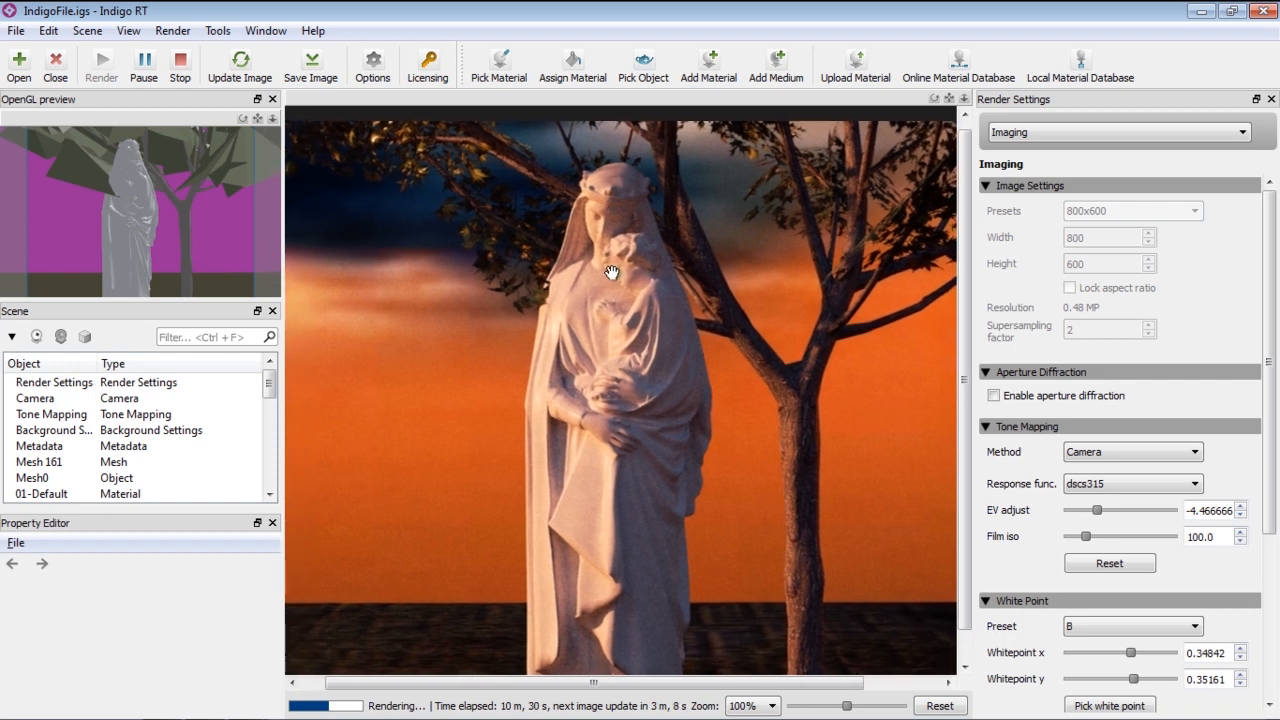
pyautogui.hotkey('alt', 'Tab')
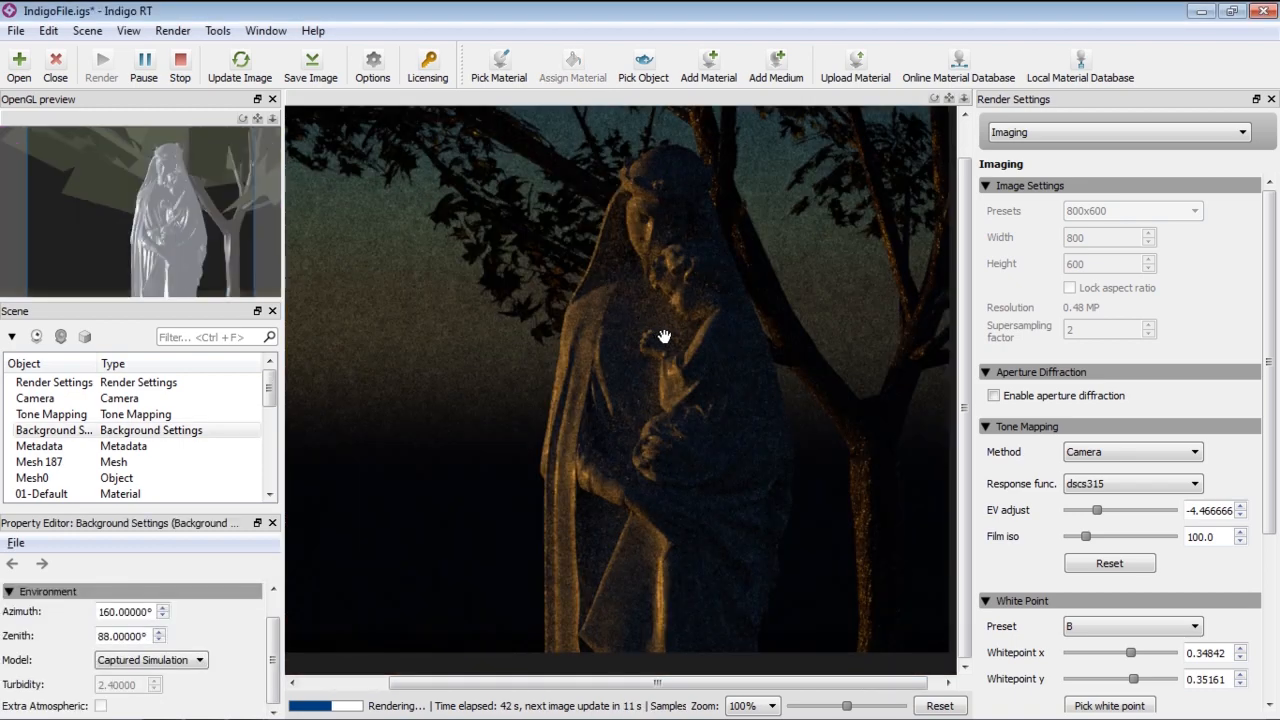
pyautogui.scroll(-1, 686, 338)
pyautogui.scroll(1, 688, 340)
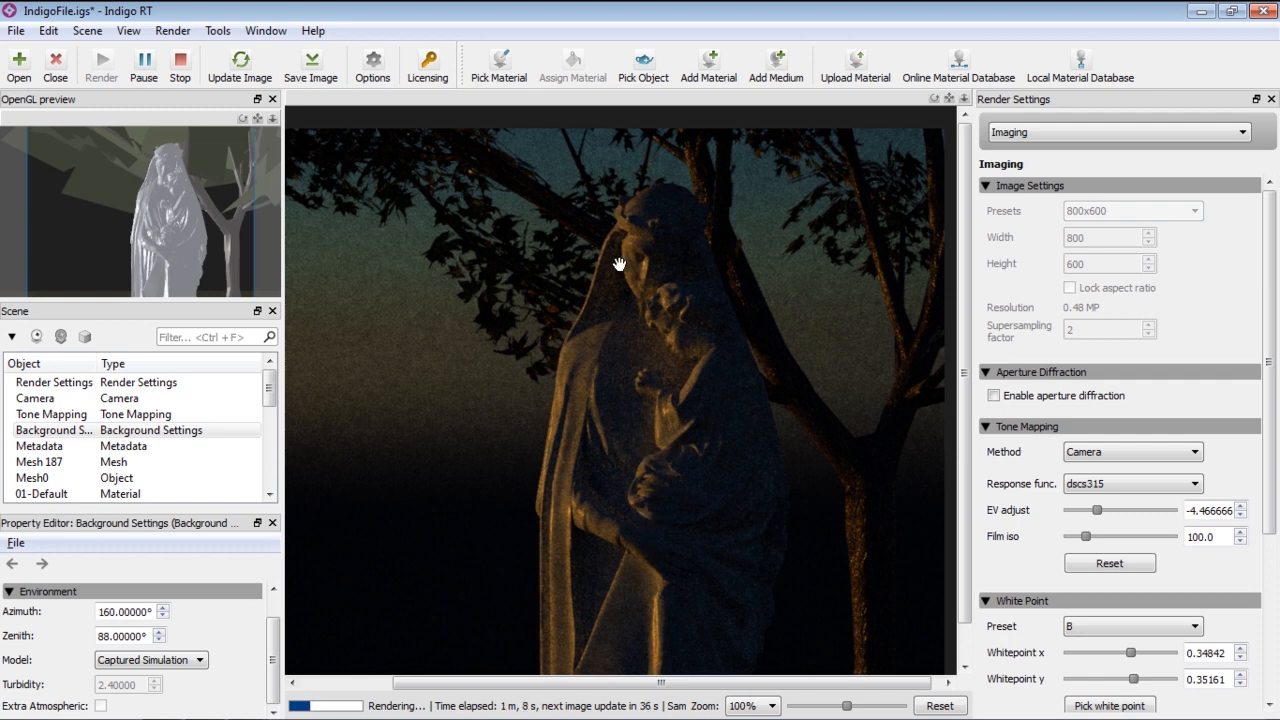
# Try a sun zenith of 20° on the running render
pyautogui.scroll(-1, 620, 264)
pyautogui.scroll(1, 617, 288)
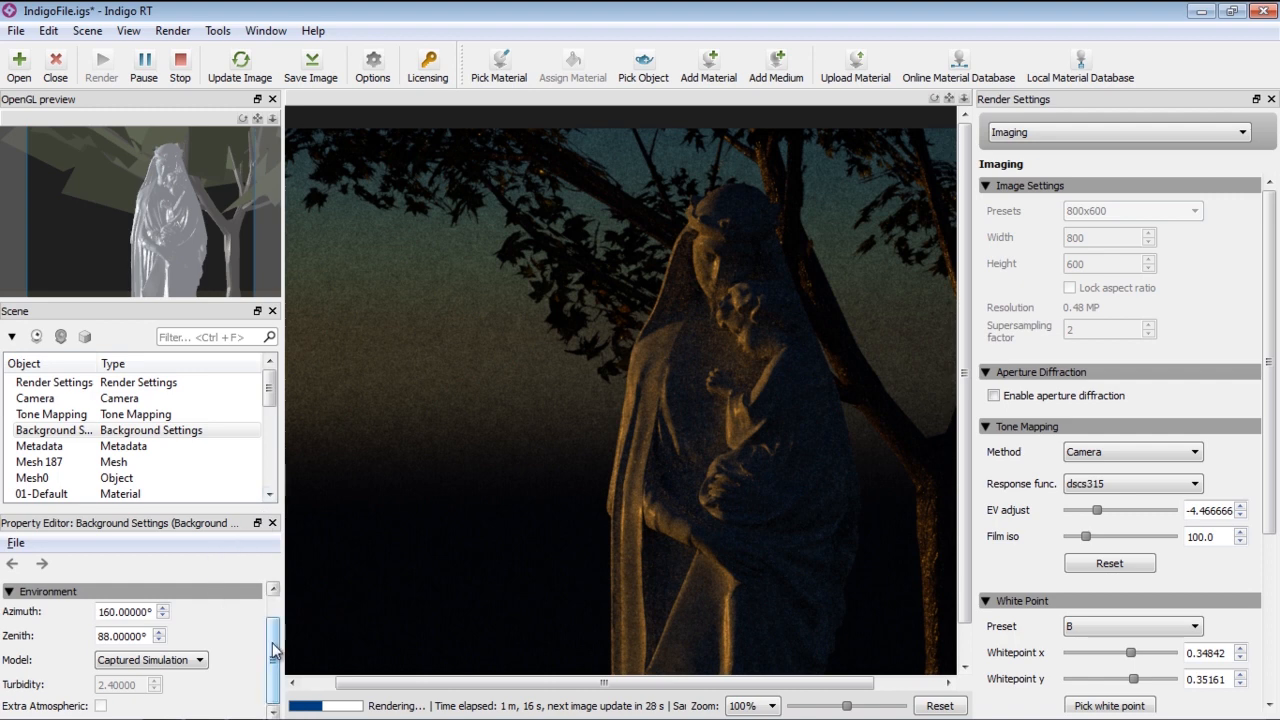
pyautogui.moveTo(148, 636); pyautogui.dragTo(103, 636)
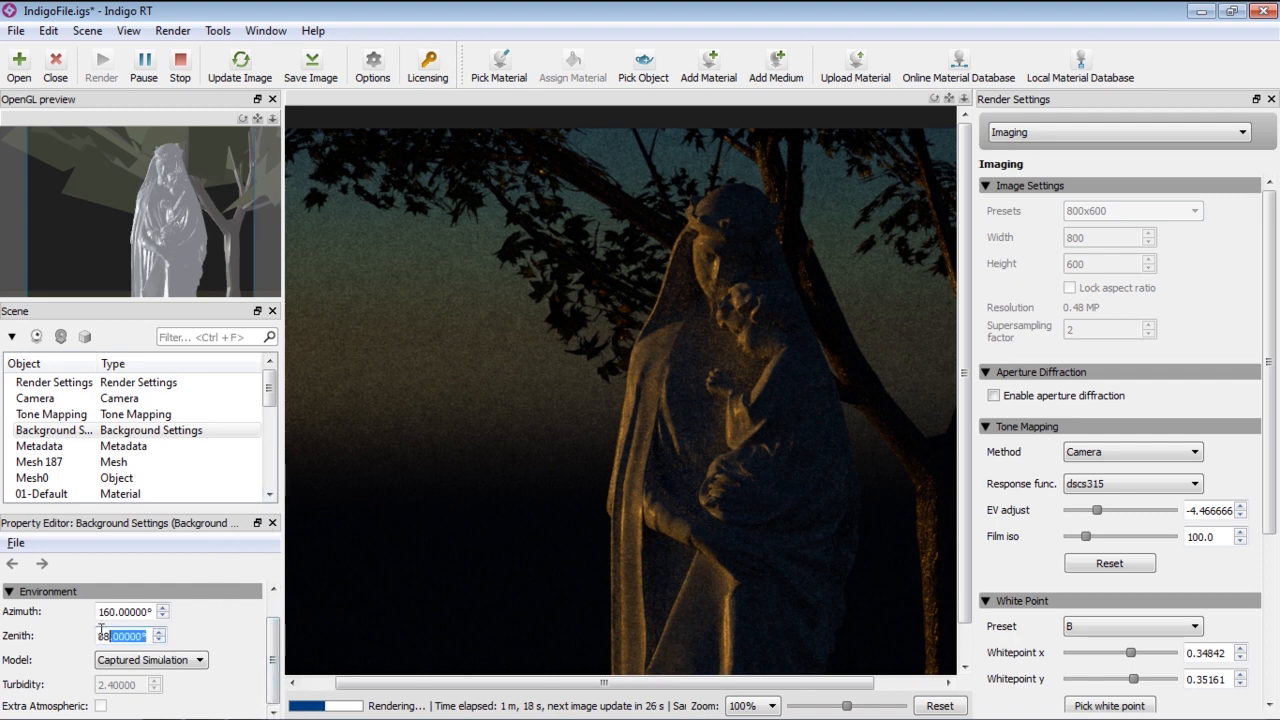
pyautogui.write('20')
pyautogui.press('Return')
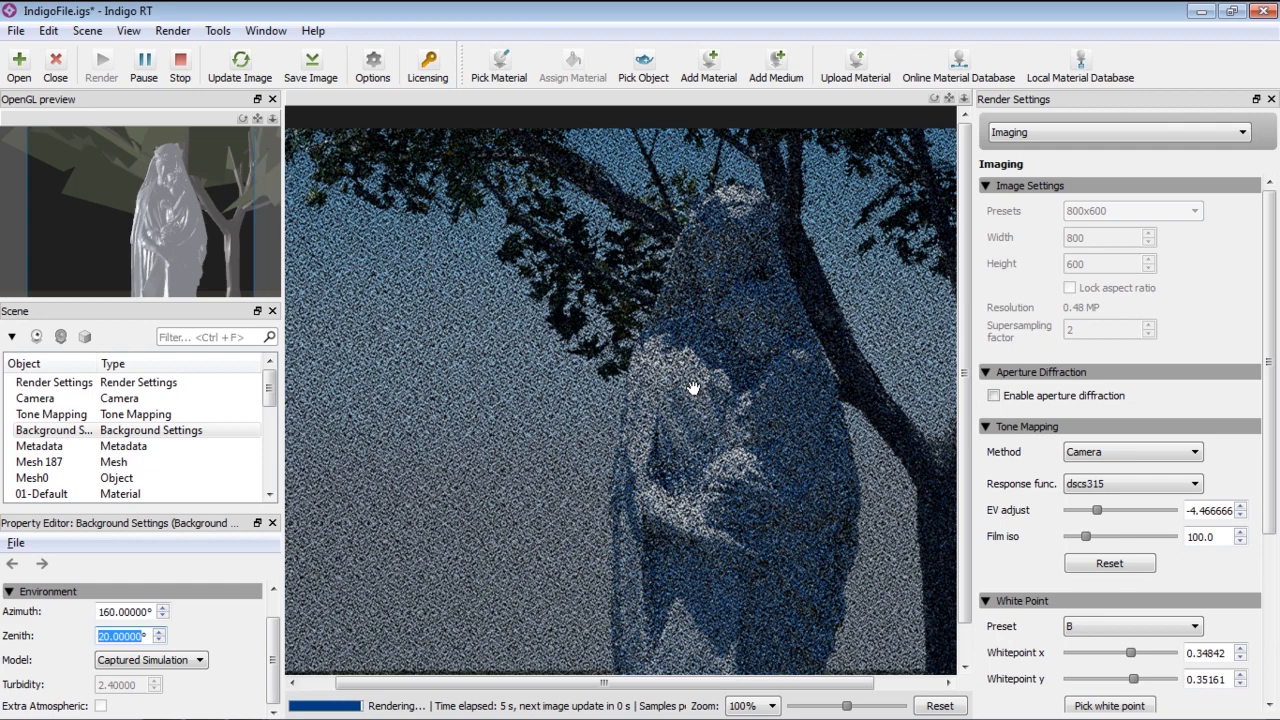
# Try a sun azimuth of 120° on the running render
pyautogui.scroll(-1, 693, 387)
pyautogui.scroll(1, 693, 387)
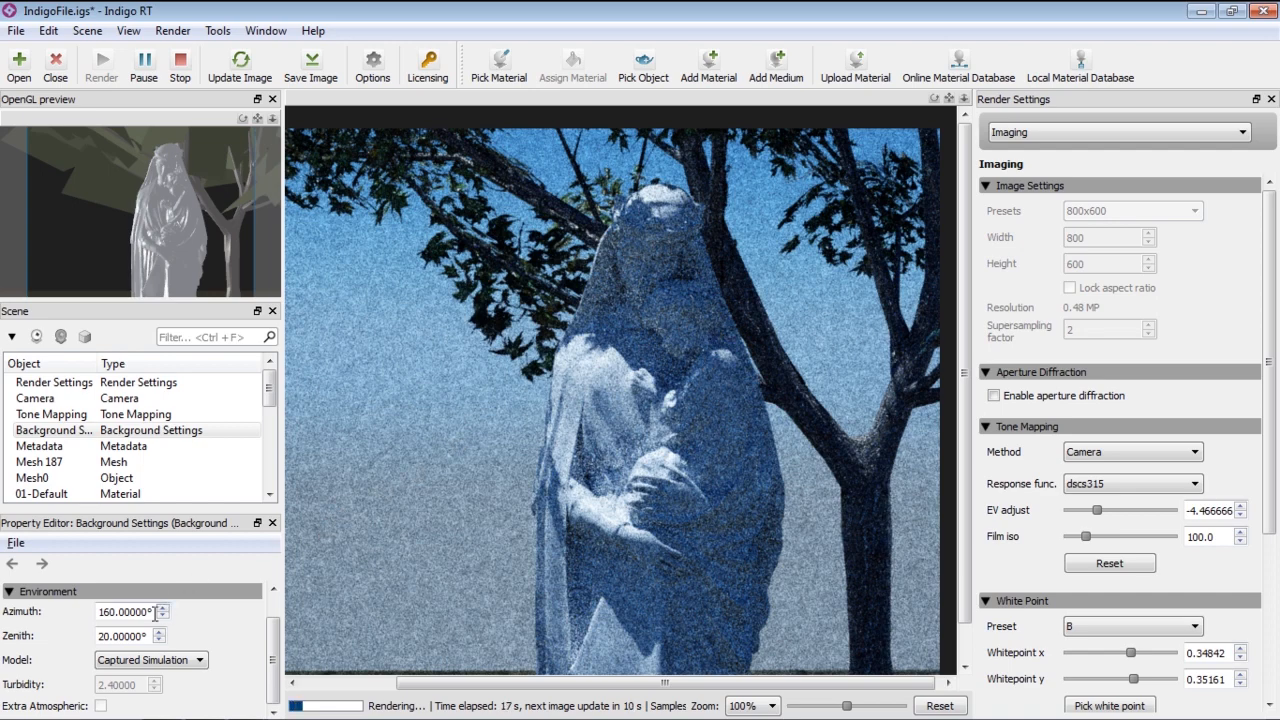
pyautogui.moveTo(152, 612); pyautogui.dragTo(82, 609)
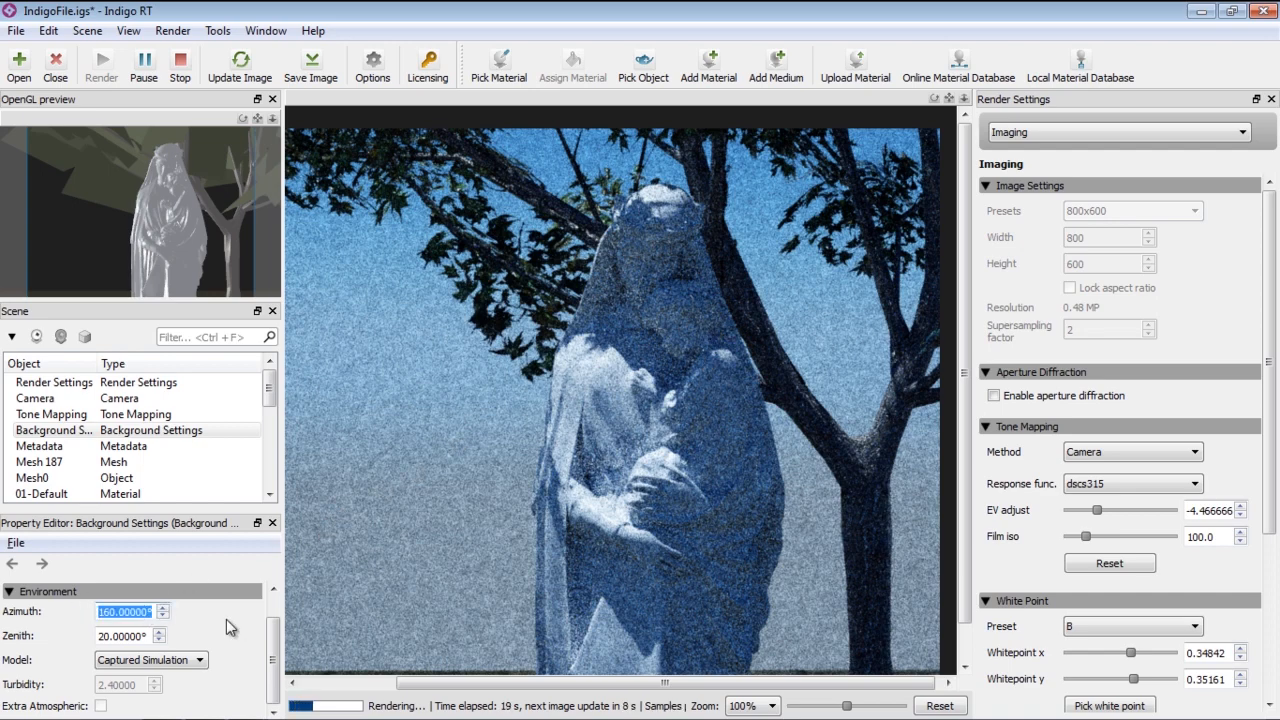
pyautogui.write('120')
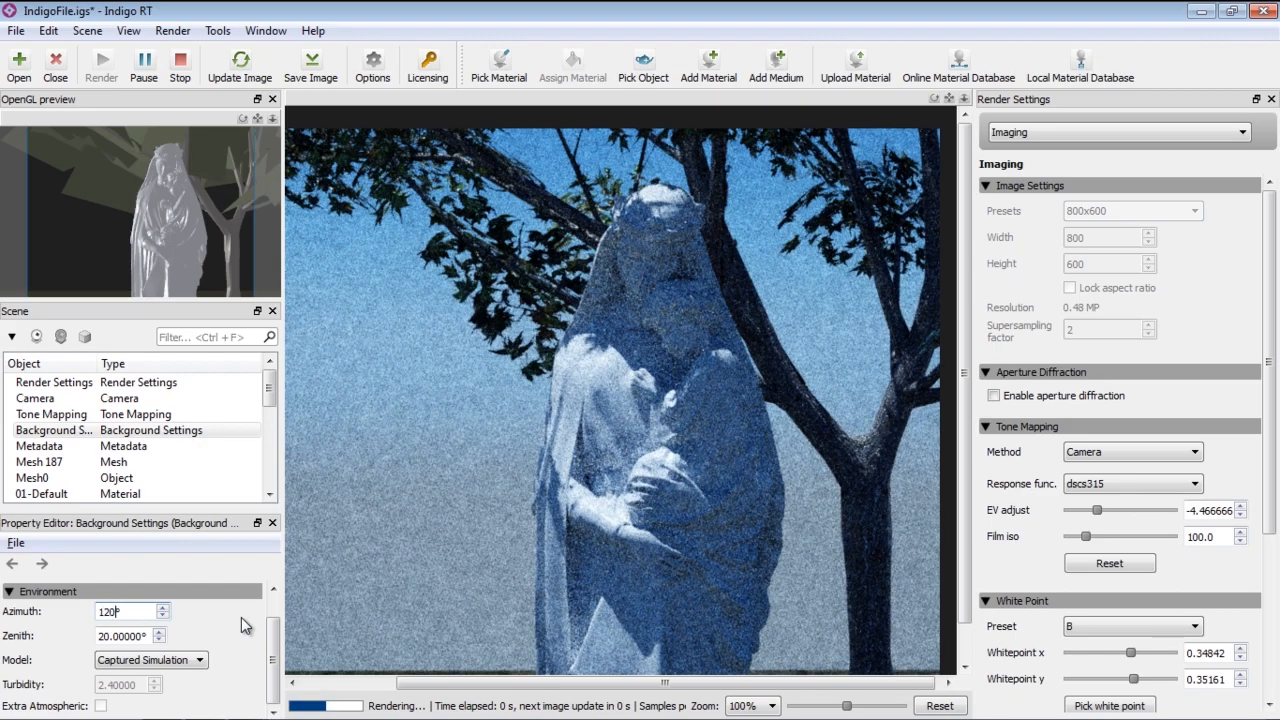
pyautogui.press('Return')
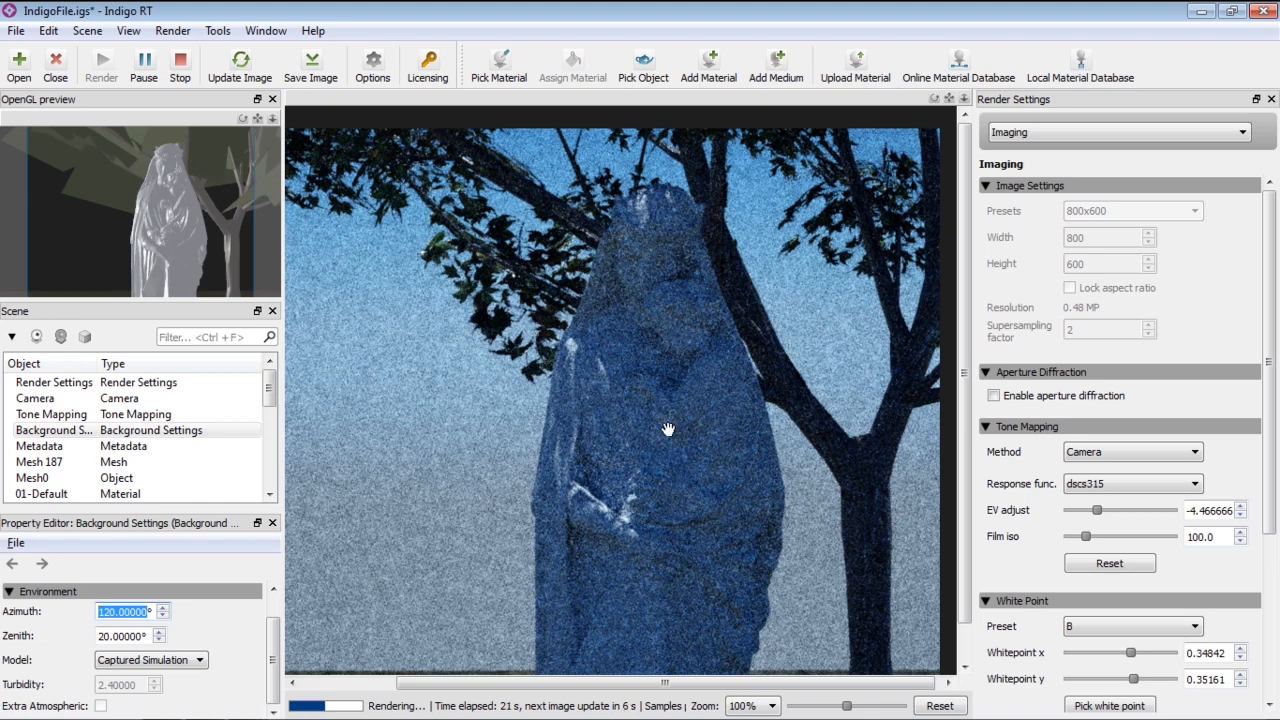
# Compare the daylight render with the earlier orange sunset render and switch back to iClone
pyautogui.hotkey('alt', 'Tab')
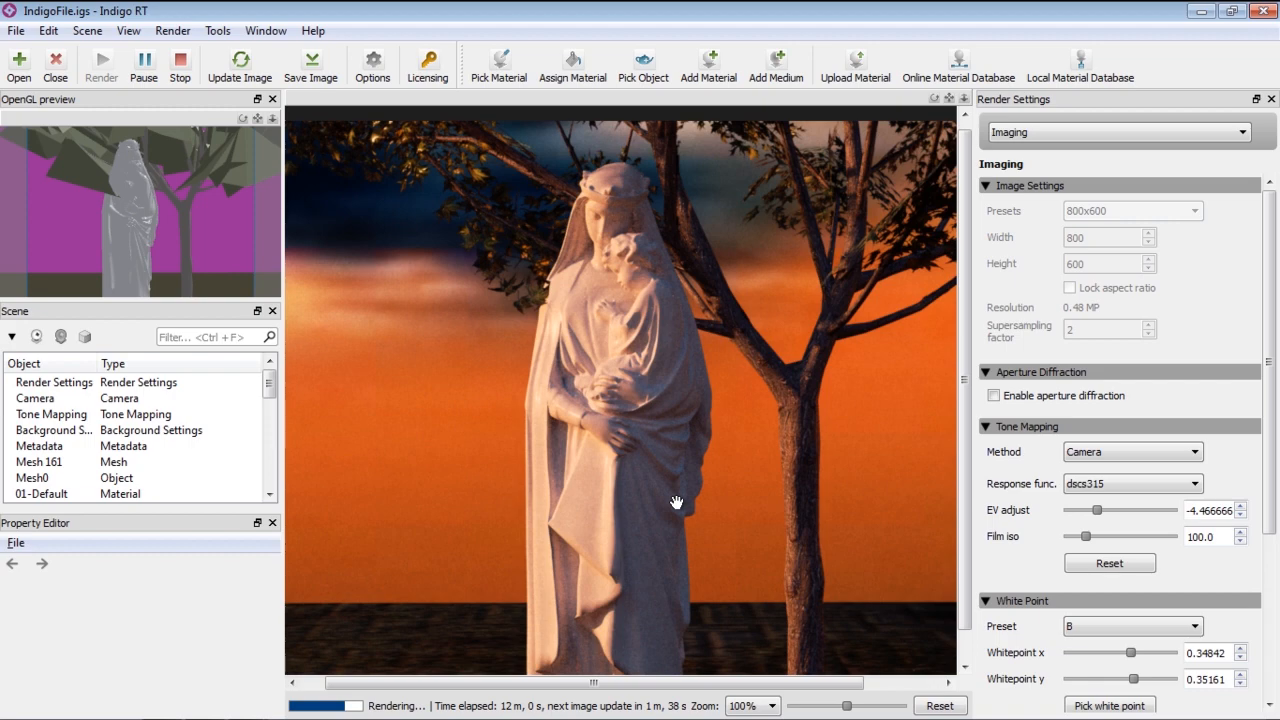
pyautogui.hotkey('alt', 'Tab')
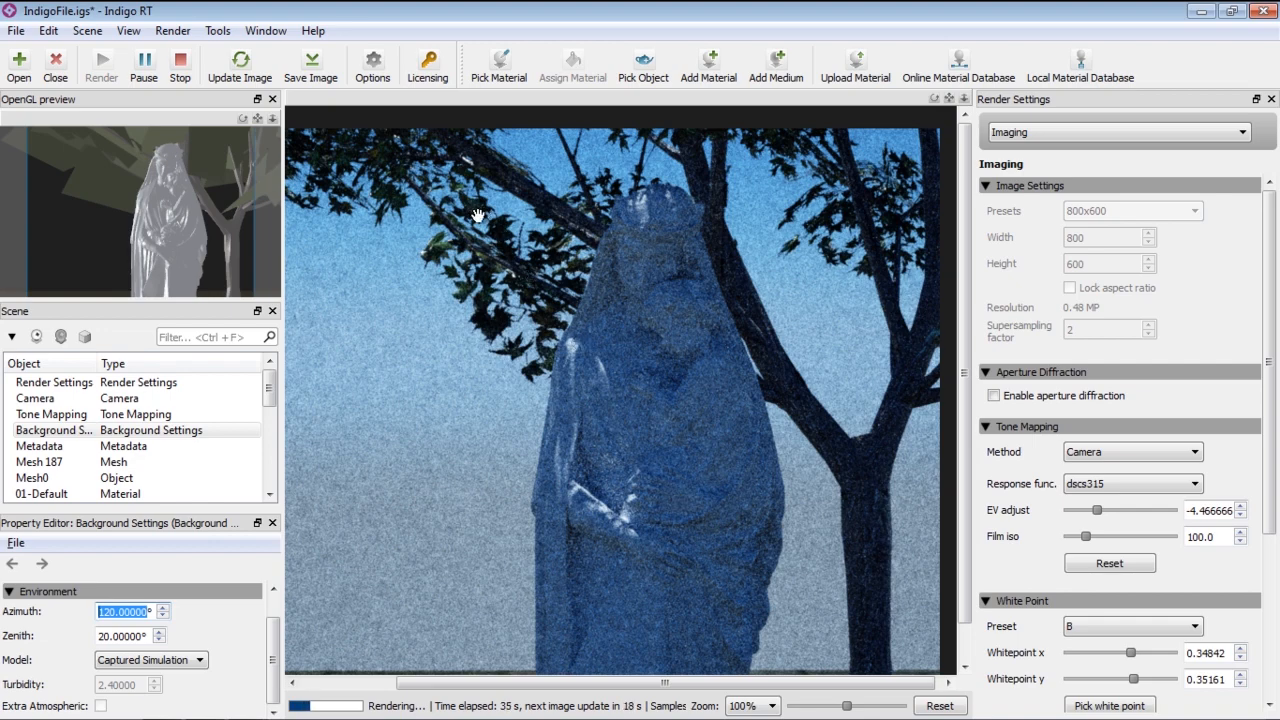
pyautogui.hotkey('alt', 'Tab')
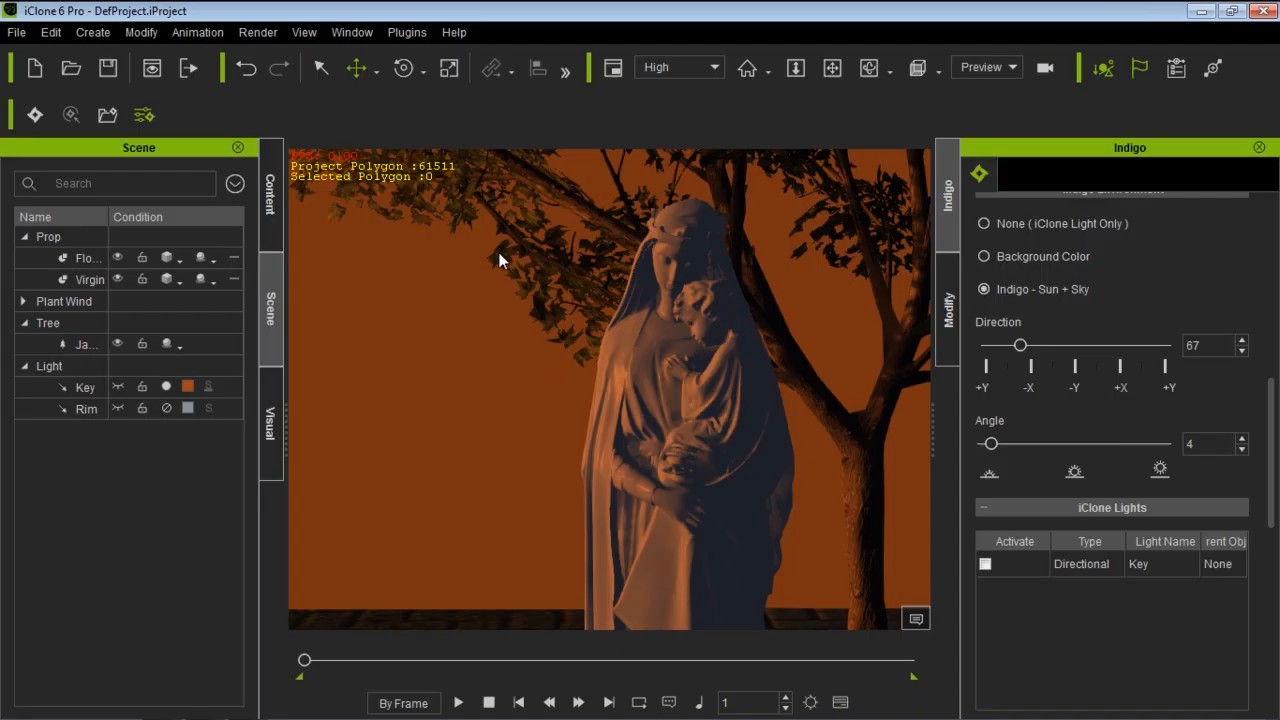
# Try adding a point light to the statue scene
pyautogui.scroll(1, 1260, 412)
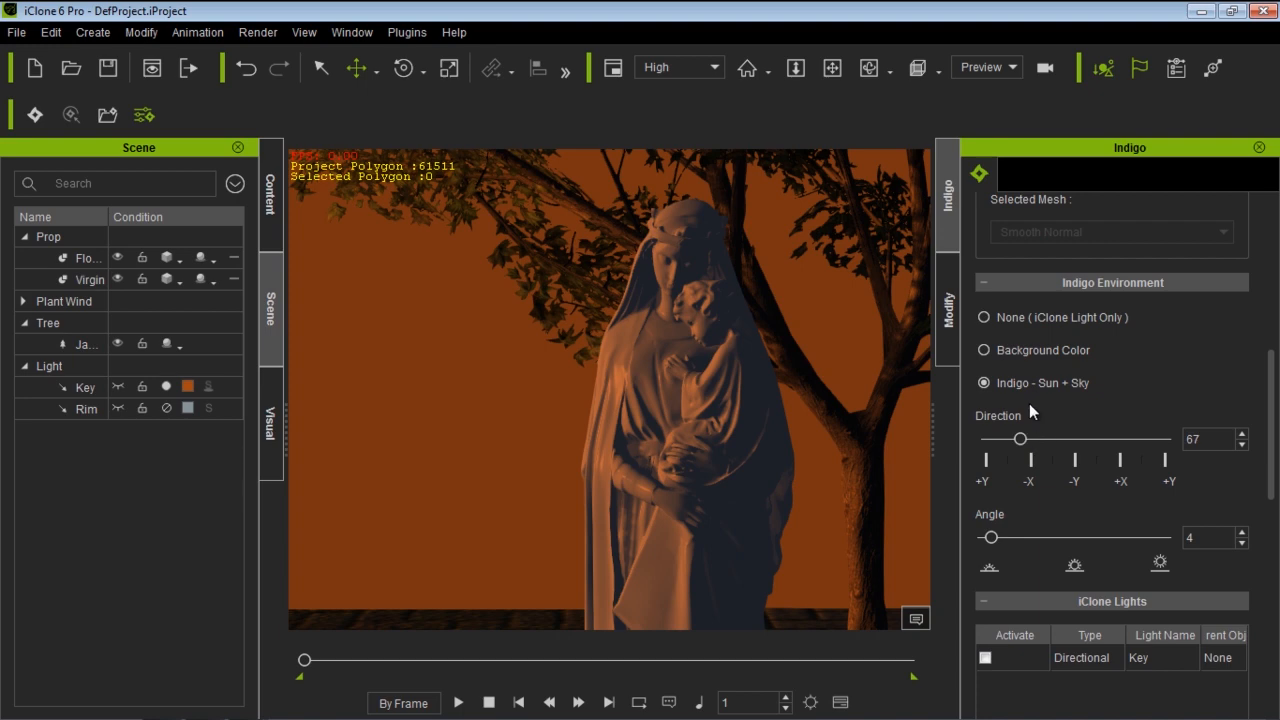
pyautogui.click(171, 408)
pyautogui.click(93, 32)
pyautogui.moveTo(134, 211)
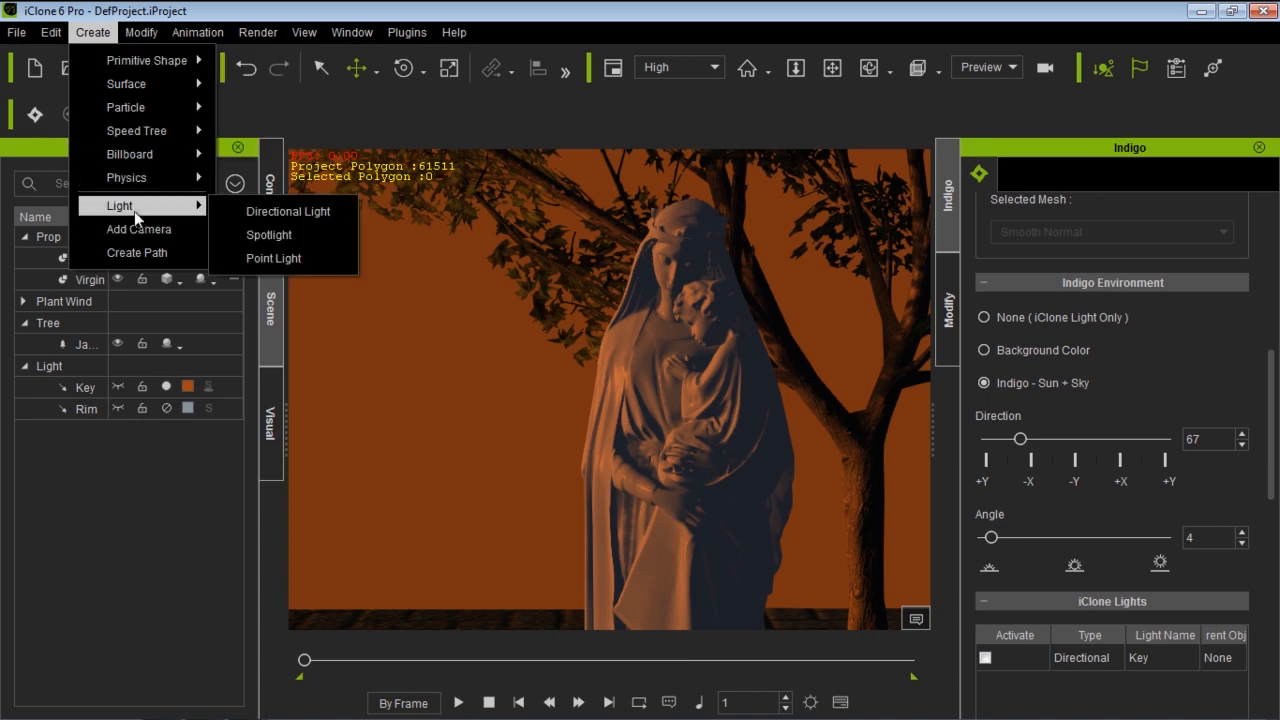
pyautogui.click(273, 258)
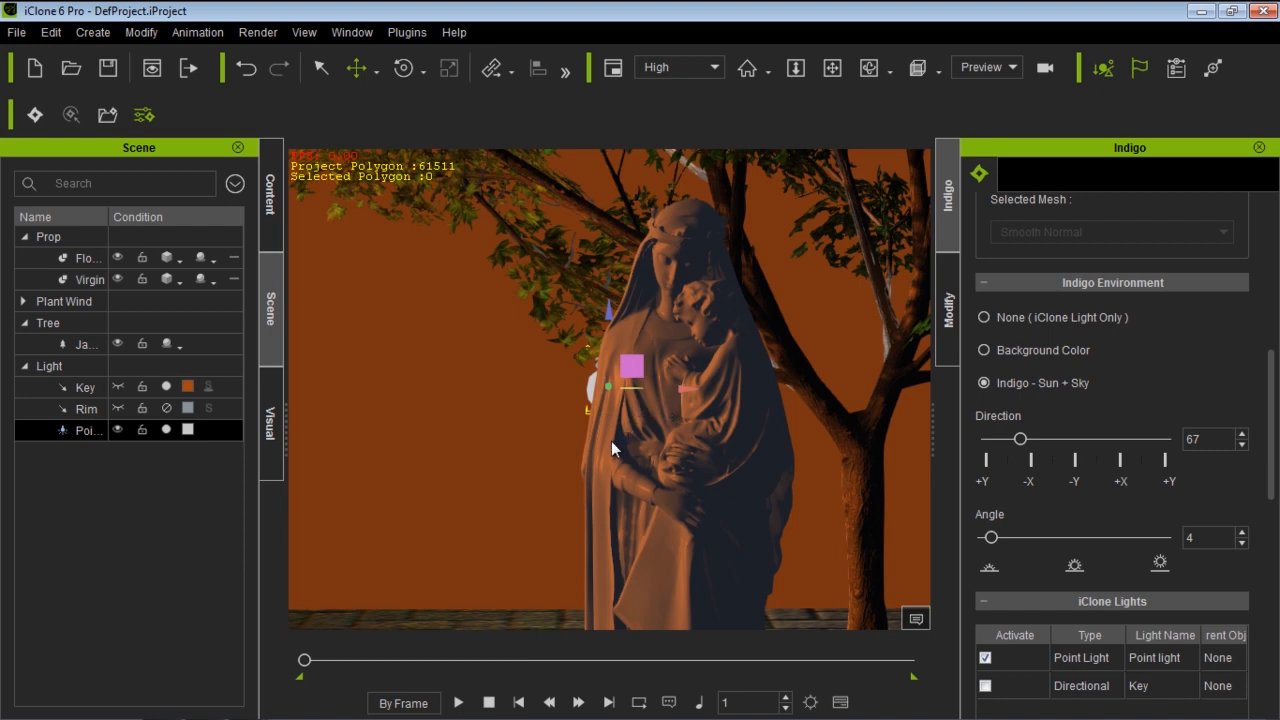
# Try the point light at different positions in front of and beside the statue, and delete it
pyautogui.moveTo(611, 447); pyautogui.dragTo(759, 497, button='right')
pyautogui.moveTo(603, 394); pyautogui.dragTo(863, 490)
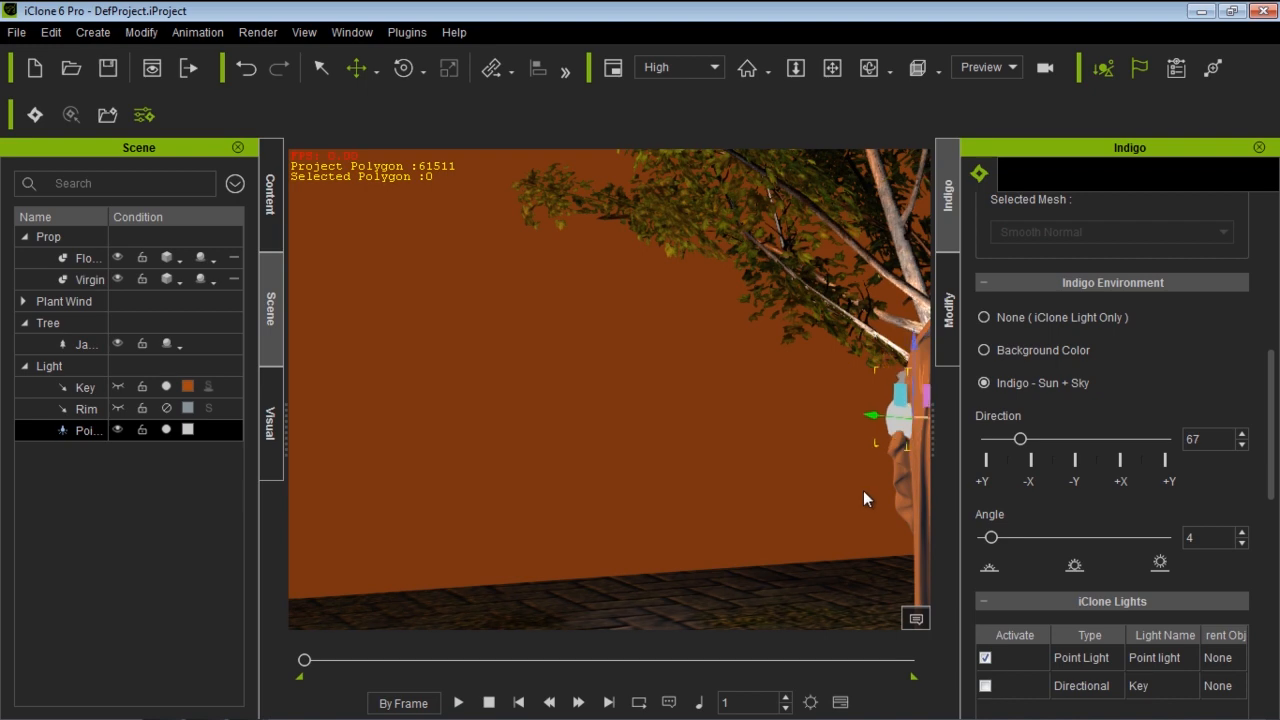
pyautogui.moveTo(829, 505); pyautogui.dragTo(613, 453, button='middle')
pyautogui.moveTo(701, 450); pyautogui.dragTo(681, 468, button='right')
pyautogui.moveTo(650, 366); pyautogui.dragTo(772, 411)
pyautogui.moveTo(772, 411); pyautogui.dragTo(703, 400, button='right')
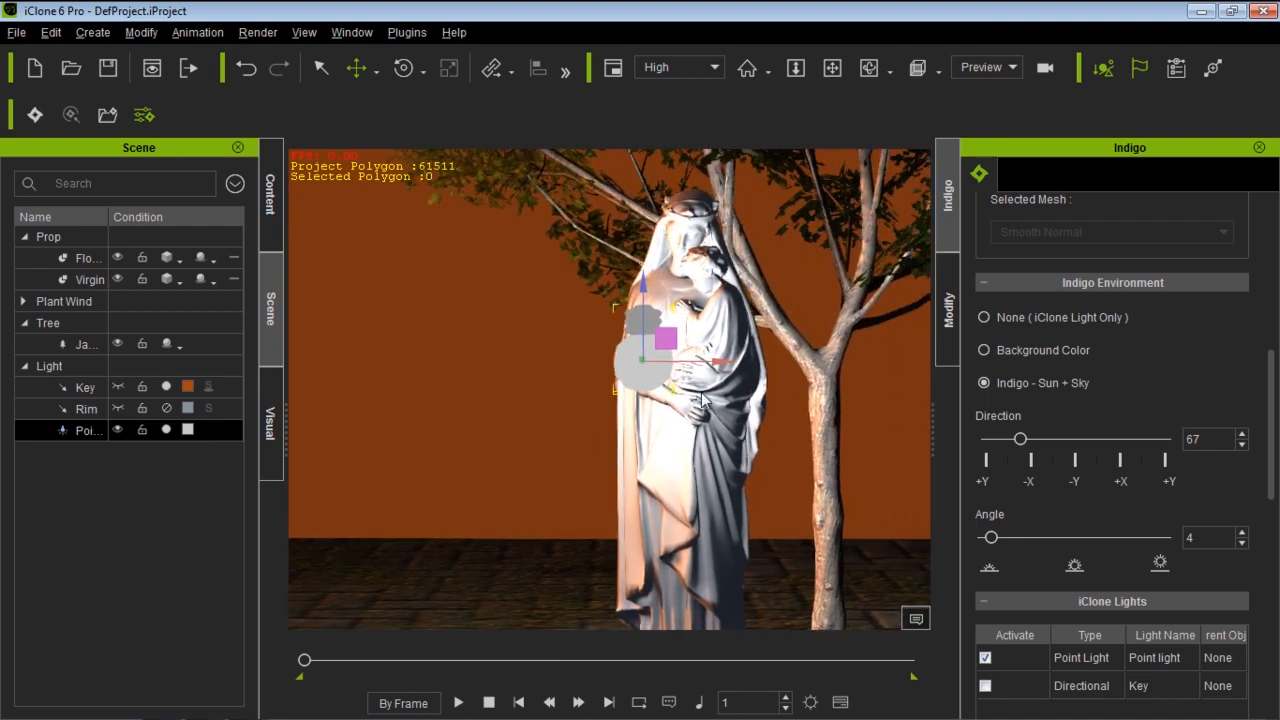
pyautogui.moveTo(666, 338); pyautogui.dragTo(797, 537)
pyautogui.moveTo(797, 537); pyautogui.dragTo(638, 447, button='right')
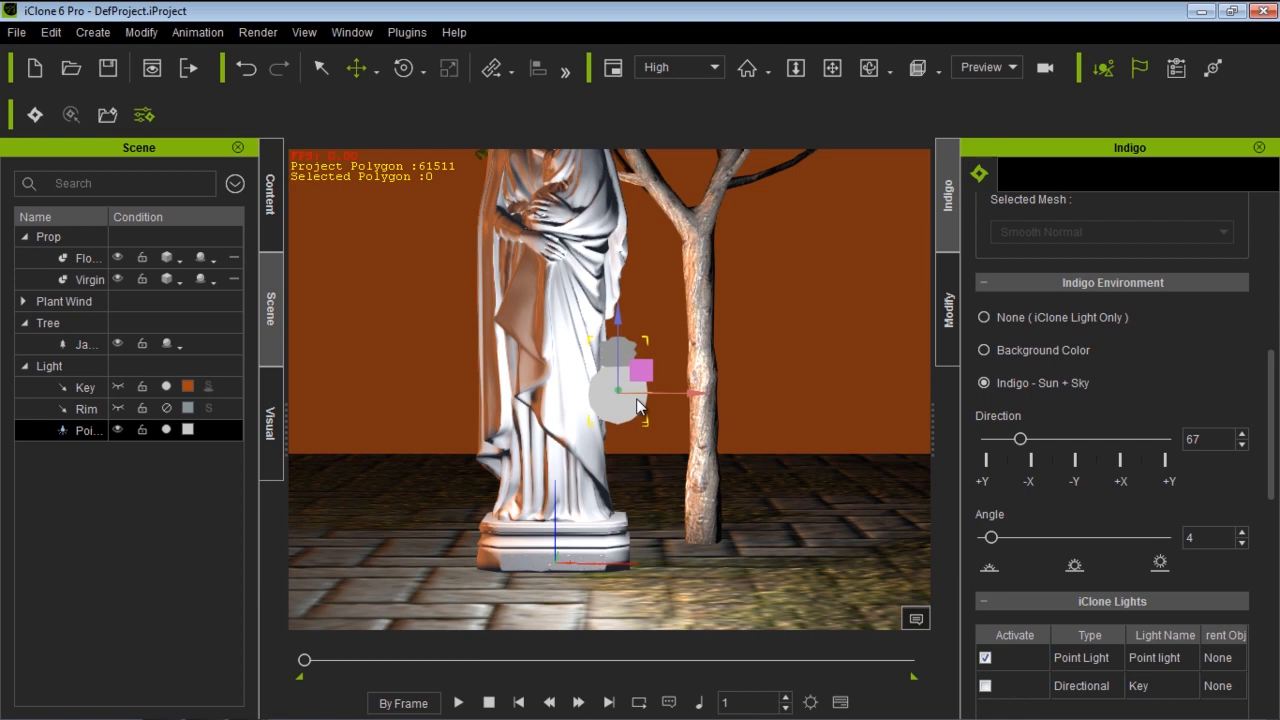
pyautogui.press('Delete')
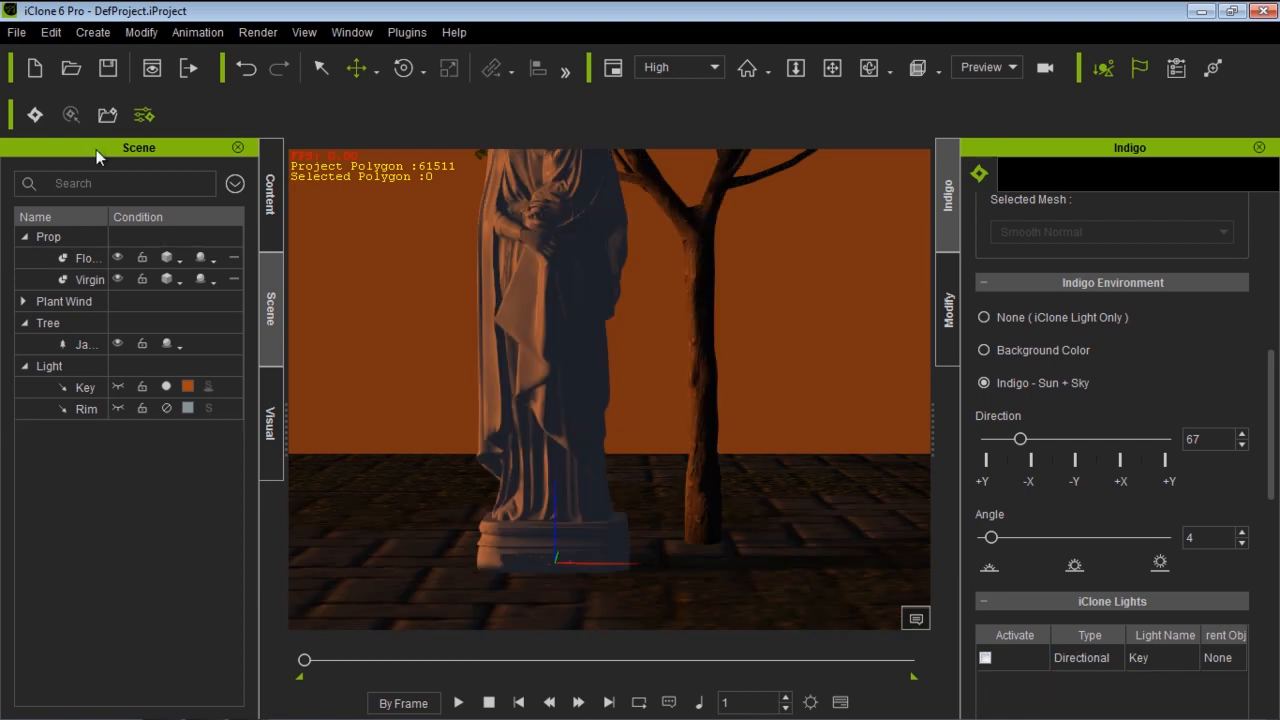
# Add a spotlight to the scene and move it in front of the statue's lower part
pyautogui.click(101, 37)
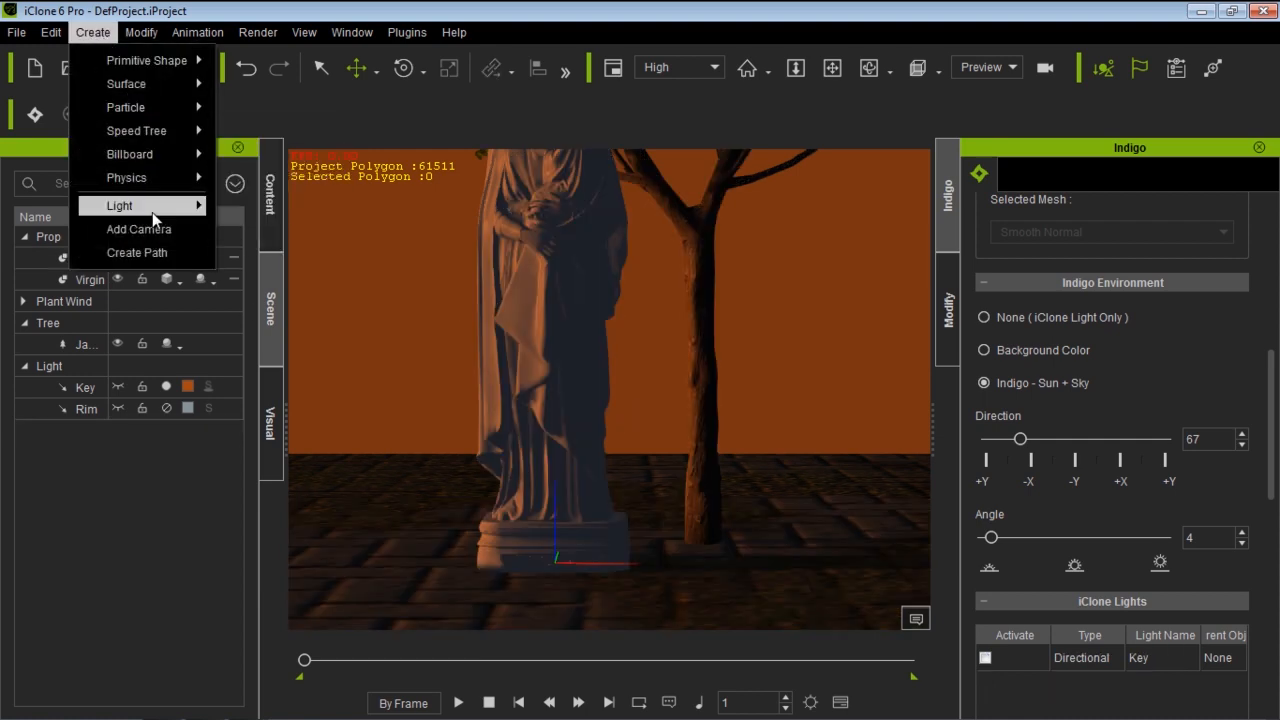
pyautogui.moveTo(152, 208)
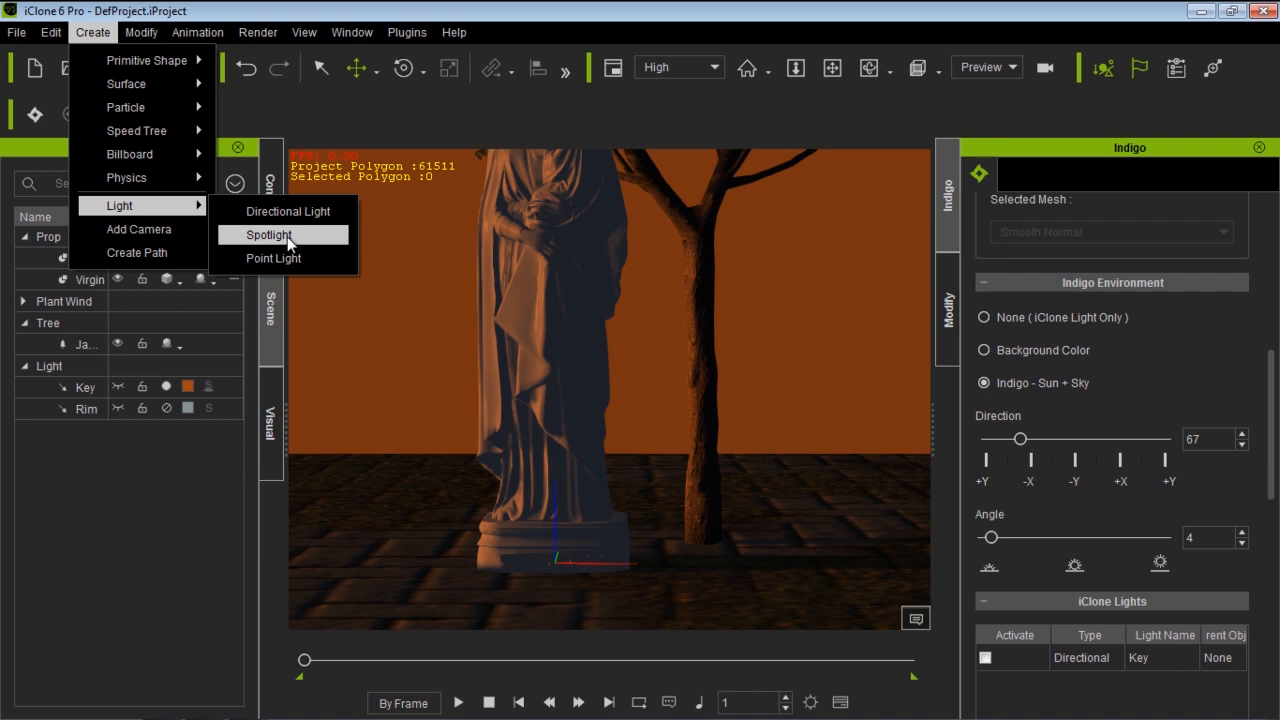
pyautogui.click(289, 236)
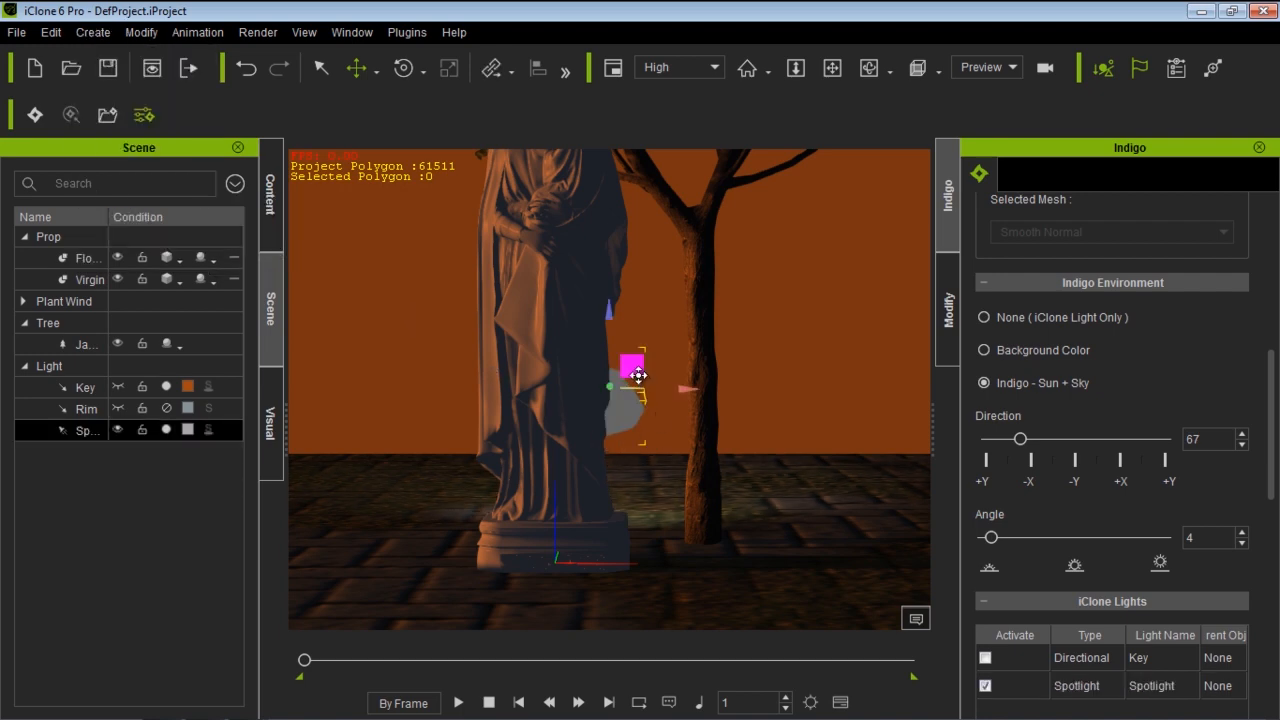
pyautogui.moveTo(687, 480); pyautogui.dragTo(521, 506, button='right')
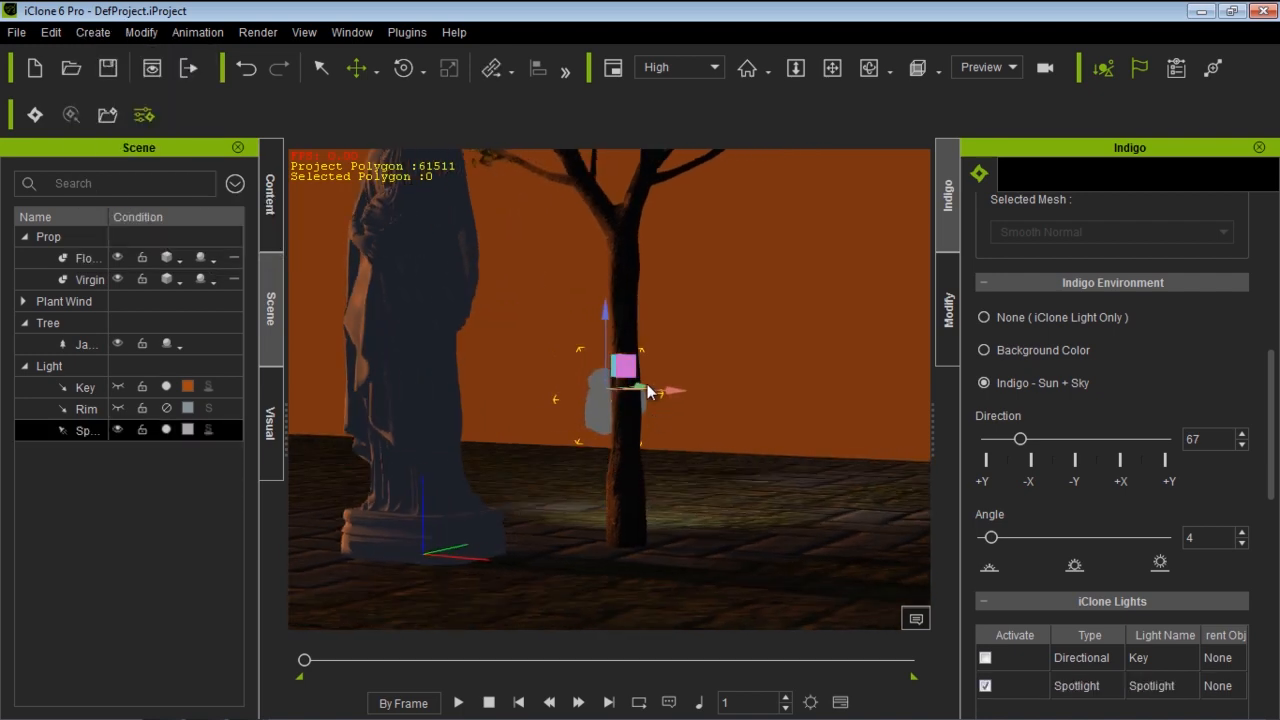
pyautogui.moveTo(646, 389); pyautogui.dragTo(385, 476)
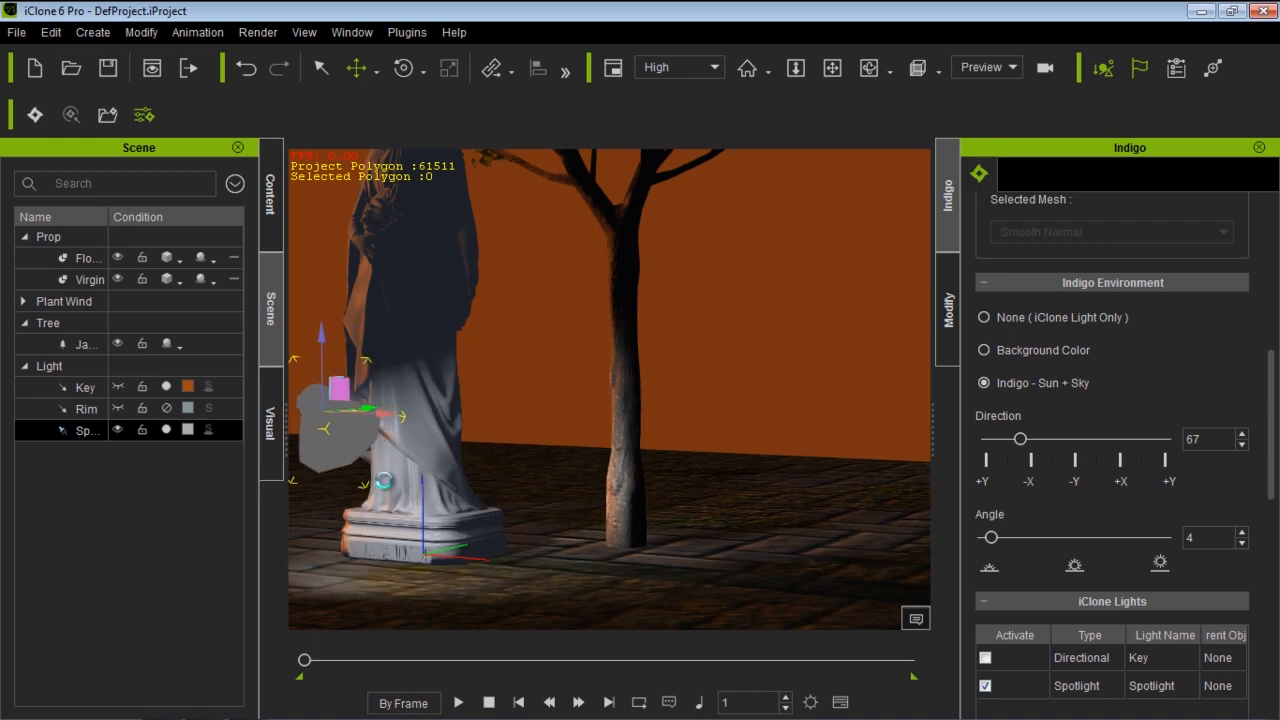
pyautogui.moveTo(386, 551); pyautogui.dragTo(412, 543, button='right')
pyautogui.moveTo(412, 543); pyautogui.dragTo(609, 511, button='middle')
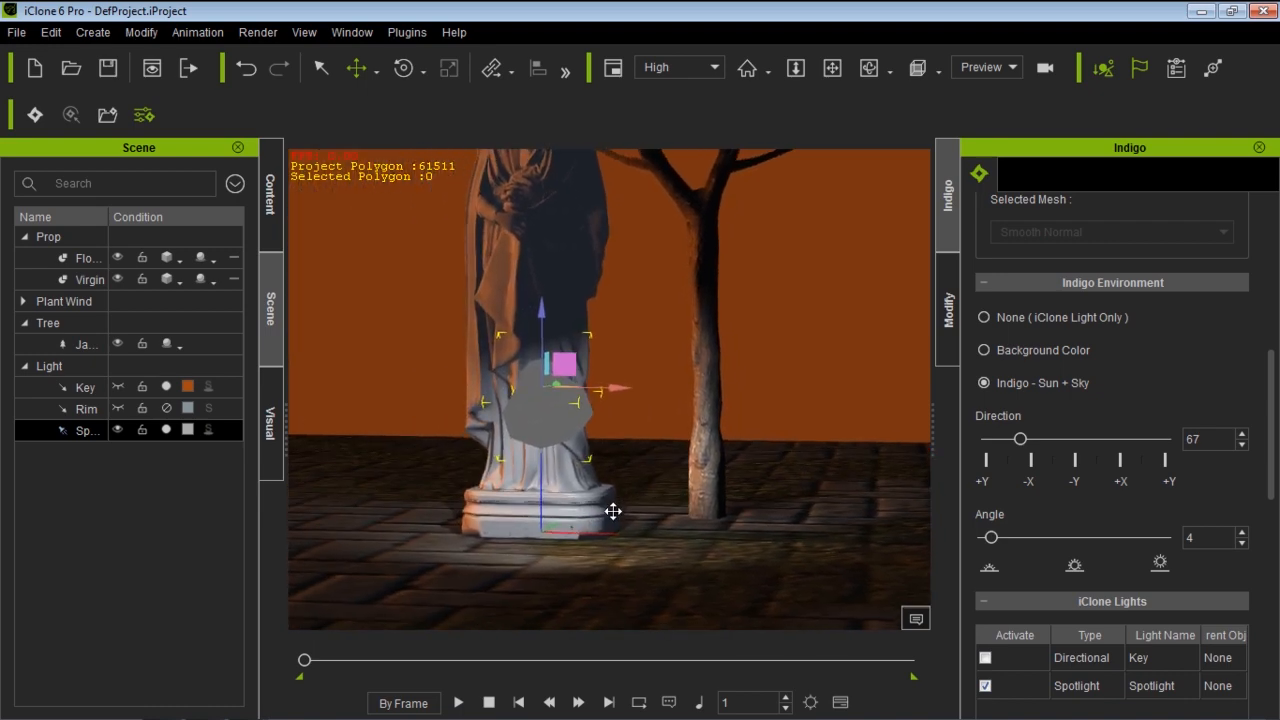
# Rotate the spotlight so it aims upward at the statue
pyautogui.press('e')
pyautogui.moveTo(528, 377); pyautogui.dragTo(533, 472)
pyautogui.press('w')
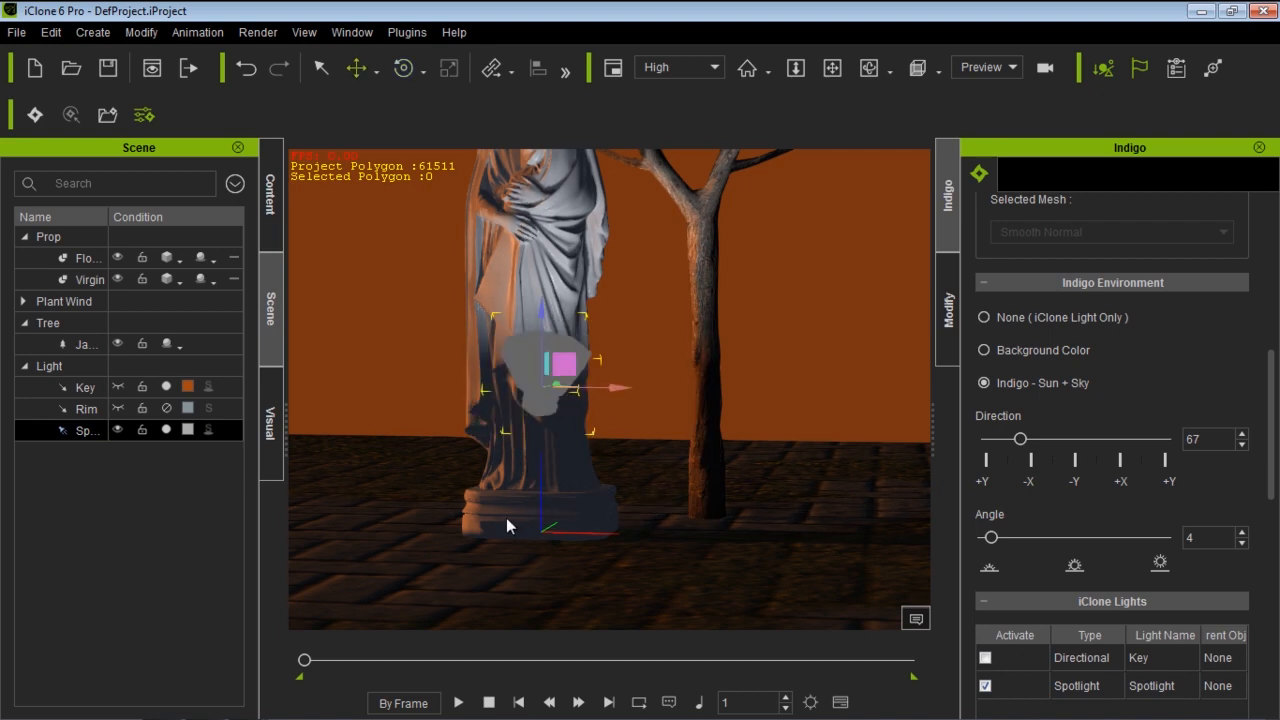
# Lower the spotlight to just above the floor and position it in front of the statue's base
pyautogui.moveTo(506, 518); pyautogui.dragTo(606, 506, button='right')
pyautogui.moveTo(606, 506); pyautogui.dragTo(641, 531, button='middle')
pyautogui.moveTo(595, 356); pyautogui.dragTo(594, 451)
pyautogui.moveTo(591, 357); pyautogui.dragTo(611, 406, button='middle')
pyautogui.moveTo(688, 590); pyautogui.dragTo(630, 590, button='right')
pyautogui.moveTo(637, 588); pyautogui.dragTo(570, 573)
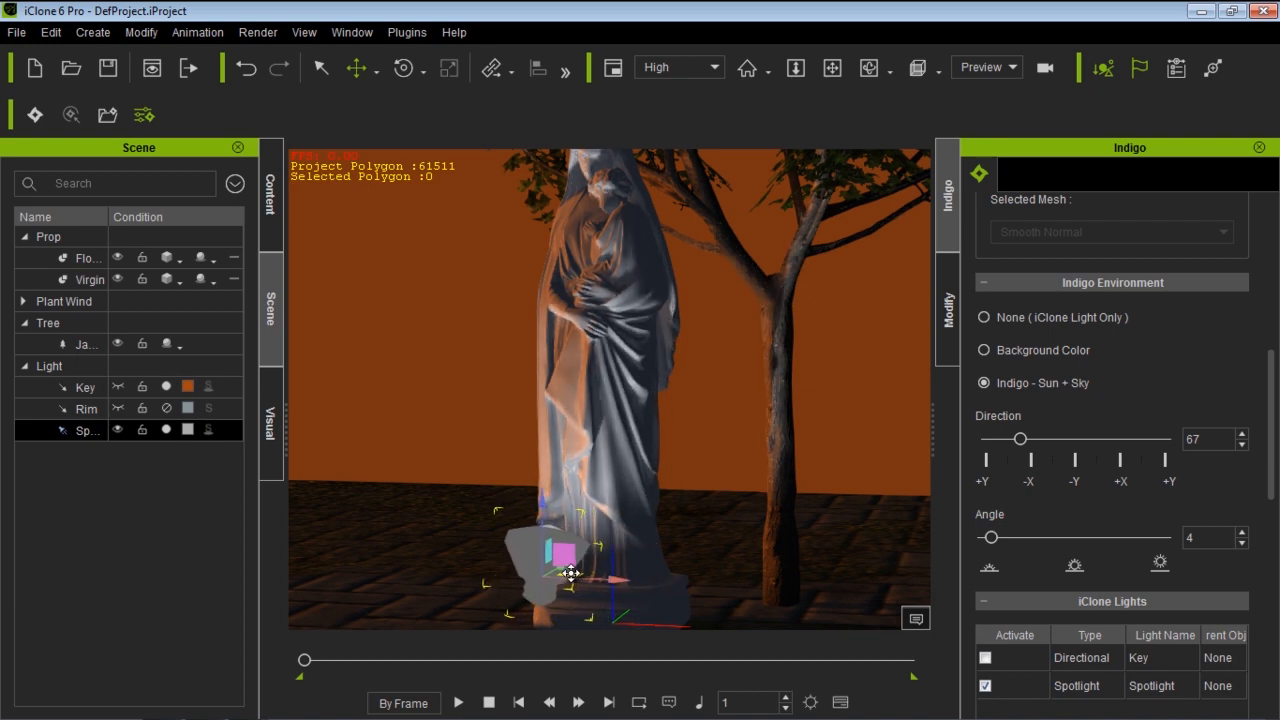
# Fine-tune the spotlight's upward tilt and shift it slightly in front of the statue's base
pyautogui.press('e')
pyautogui.moveTo(534, 524); pyautogui.dragTo(532, 534)
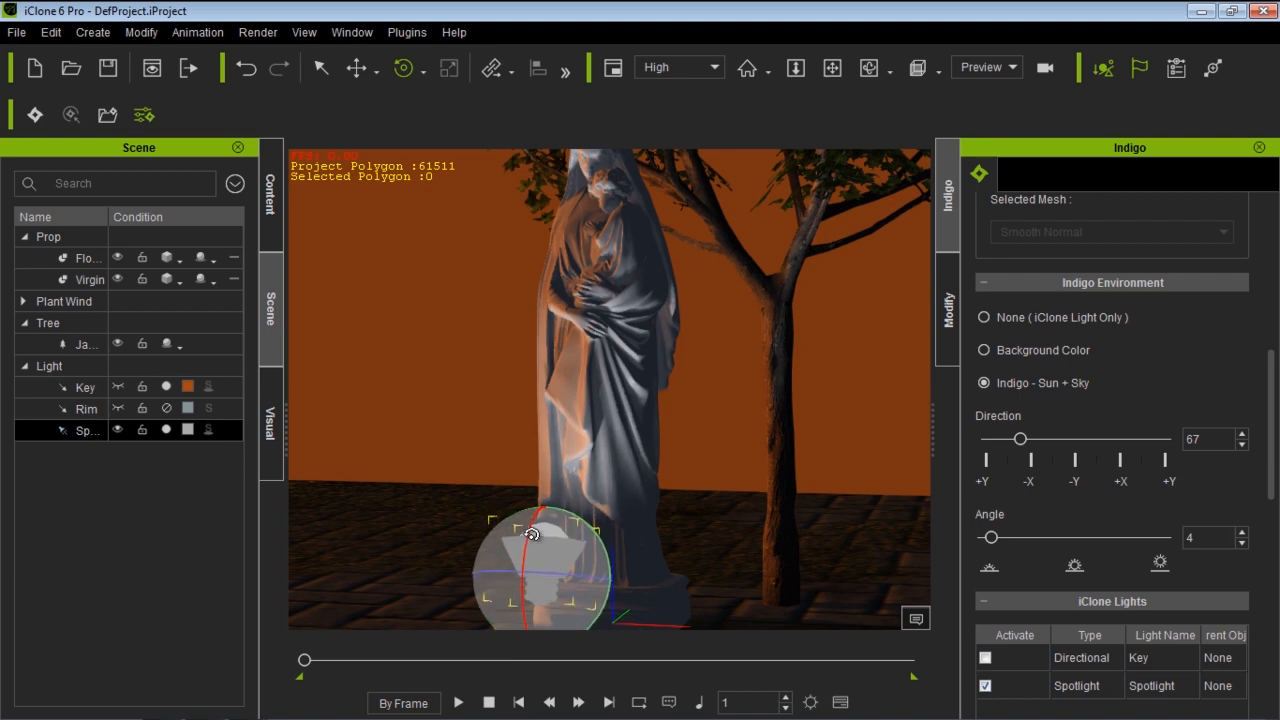
pyautogui.scroll(-2, 609, 558)
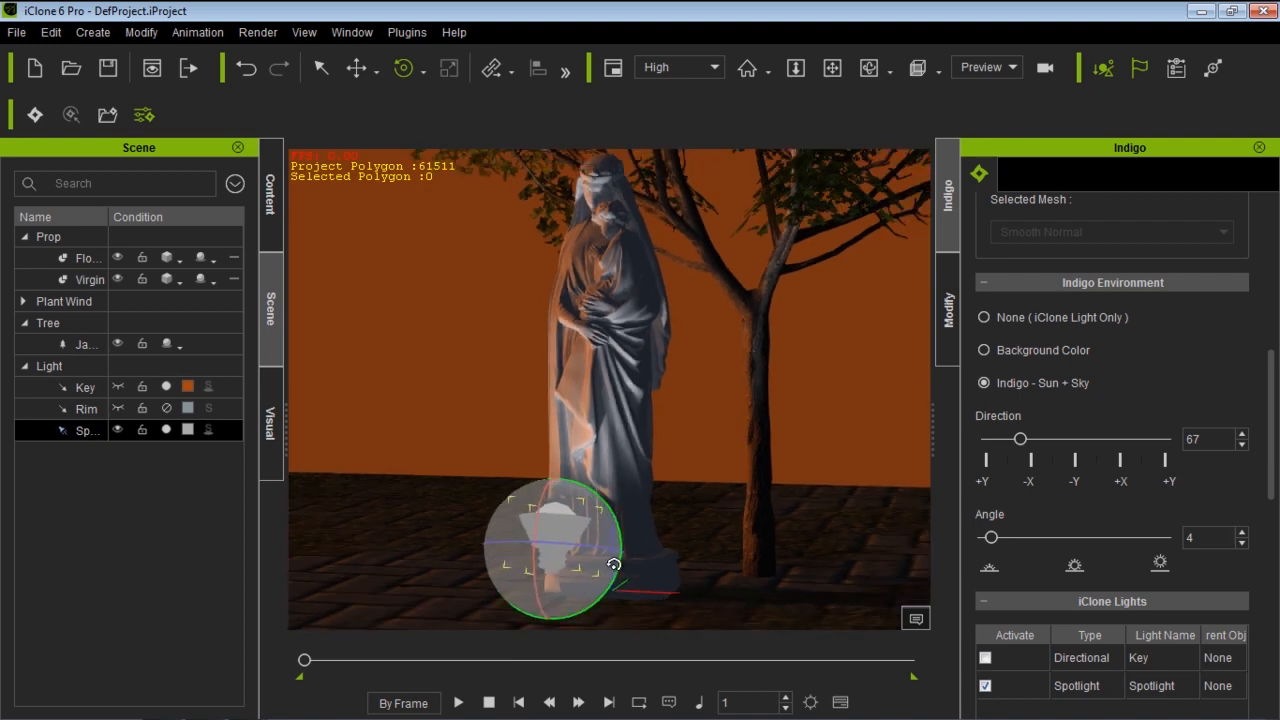
pyautogui.press('w')
pyautogui.moveTo(572, 543); pyautogui.dragTo(557, 551)
# Reframe the statue's upper body and the tree, and render the scene in Indigo RT
pyautogui.moveTo(573, 524); pyautogui.dragTo(658, 531, button='right')
pyautogui.moveTo(658, 531); pyautogui.dragTo(666, 549, button='middle')
pyautogui.scroll(3, 646, 463)
pyautogui.moveTo(623, 409); pyautogui.dragTo(678, 491, button='middle')
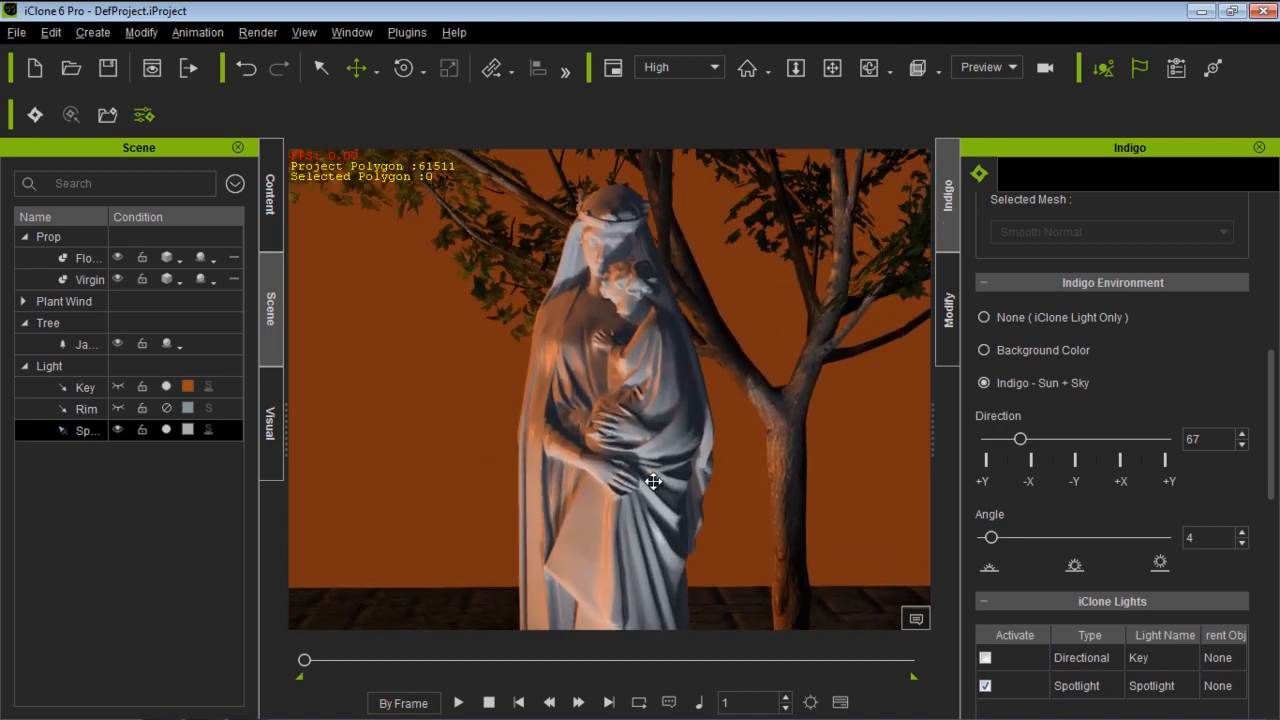
pyautogui.moveTo(678, 497); pyautogui.dragTo(654, 468, button='right')
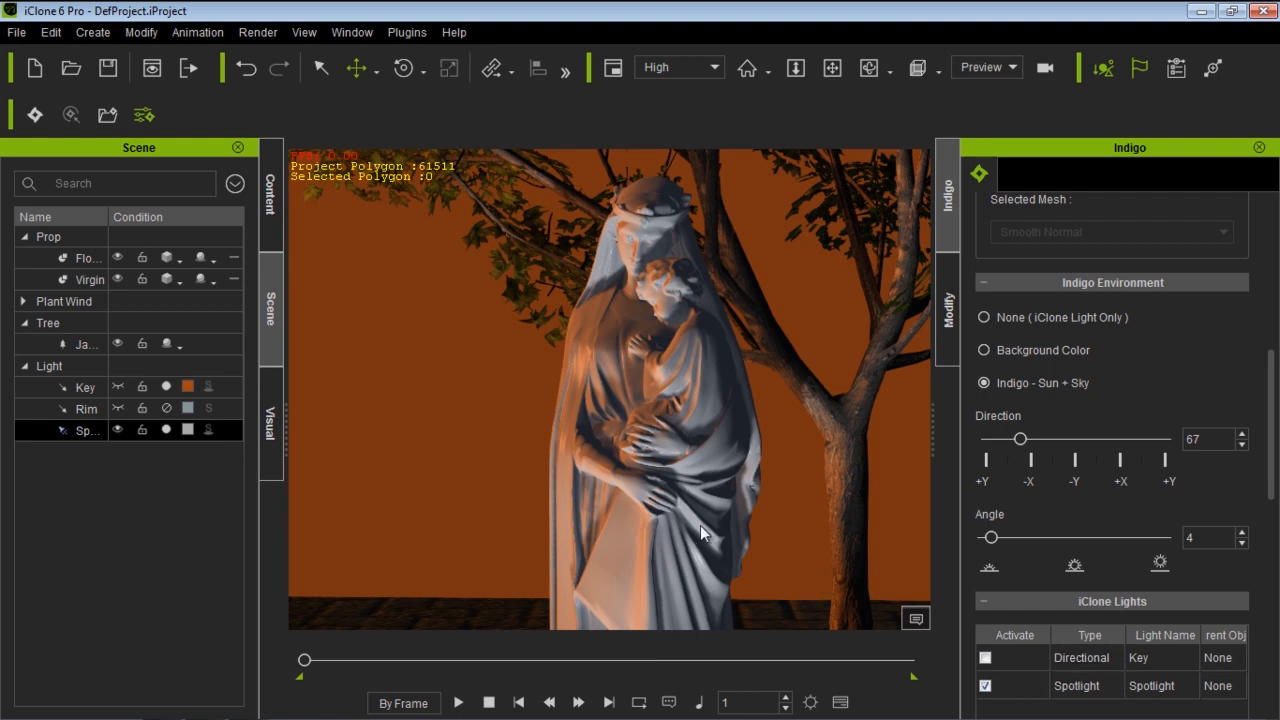
pyautogui.click(35, 116)
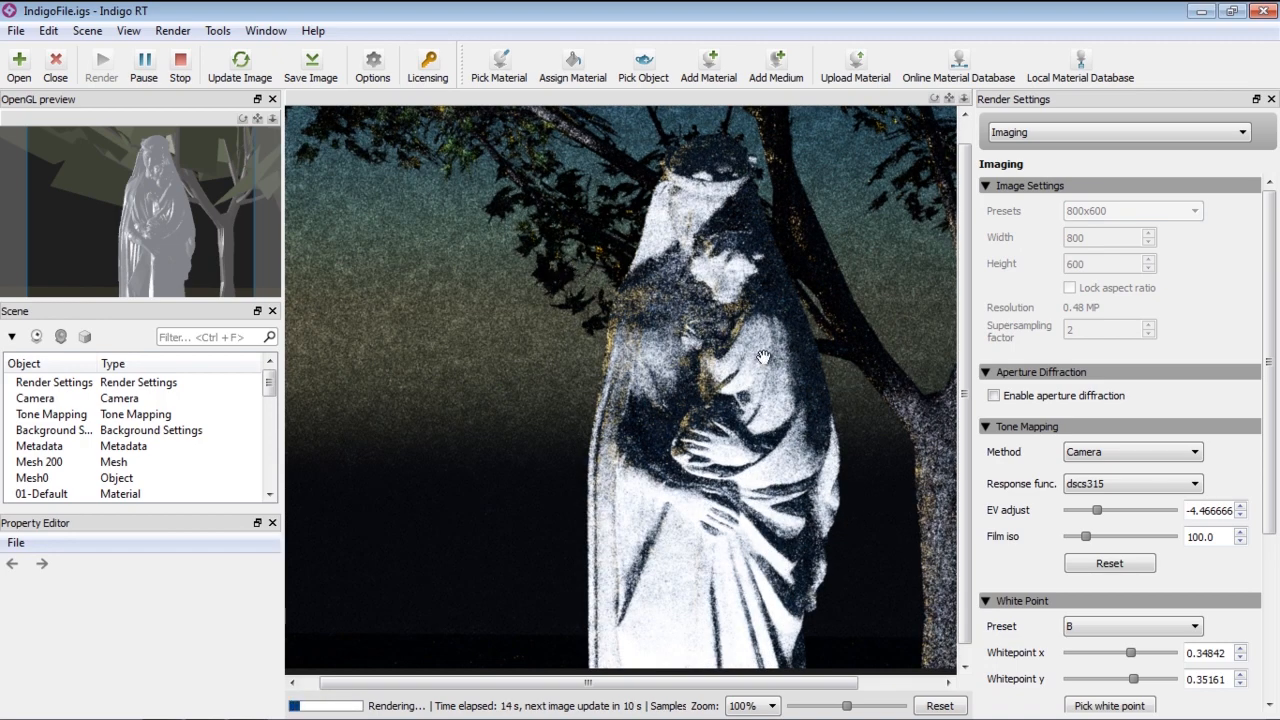
# Set the sun's zenith to 83° in the background settings of the new render
pyautogui.click(174, 432)
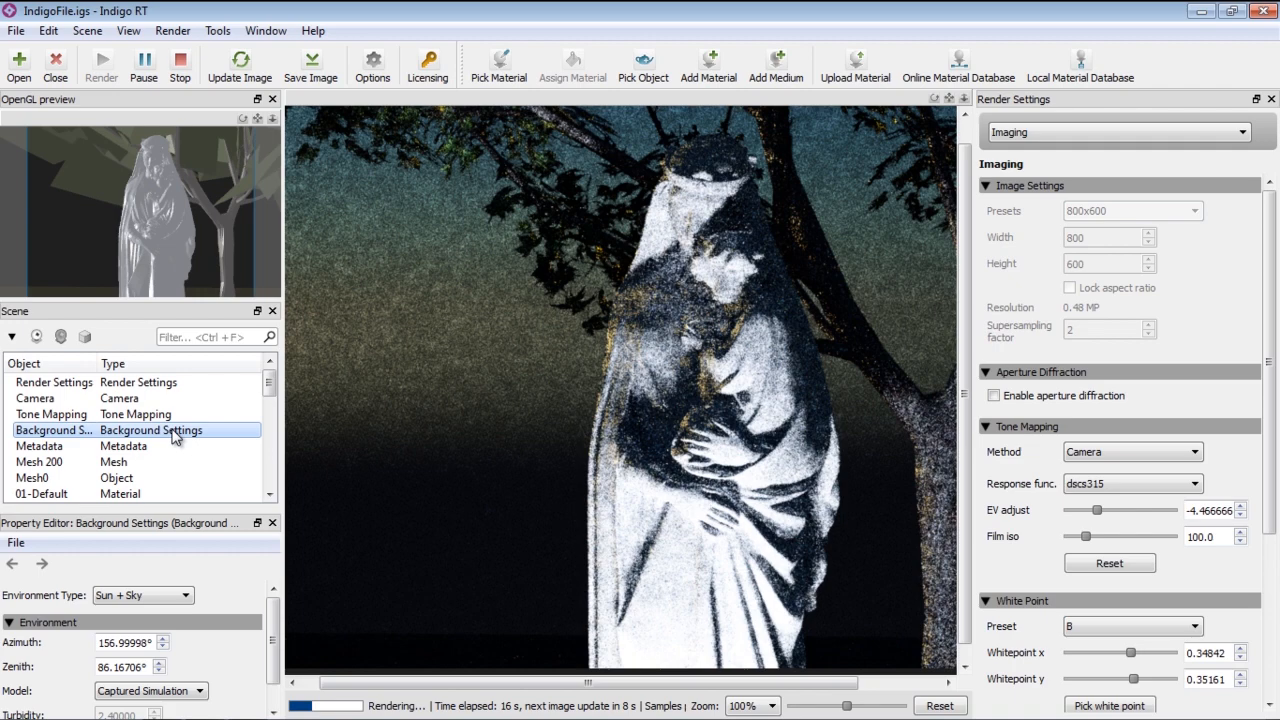
pyautogui.moveTo(148, 666); pyautogui.dragTo(80, 658)
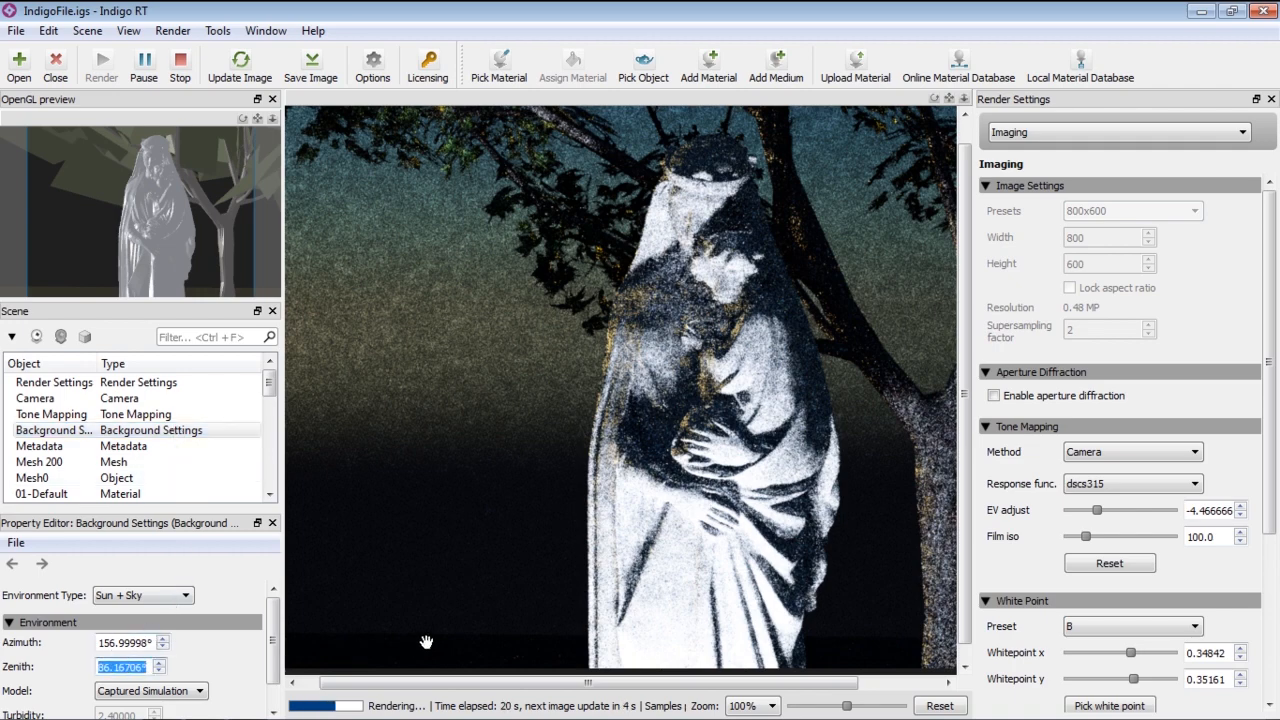
pyautogui.write('83')
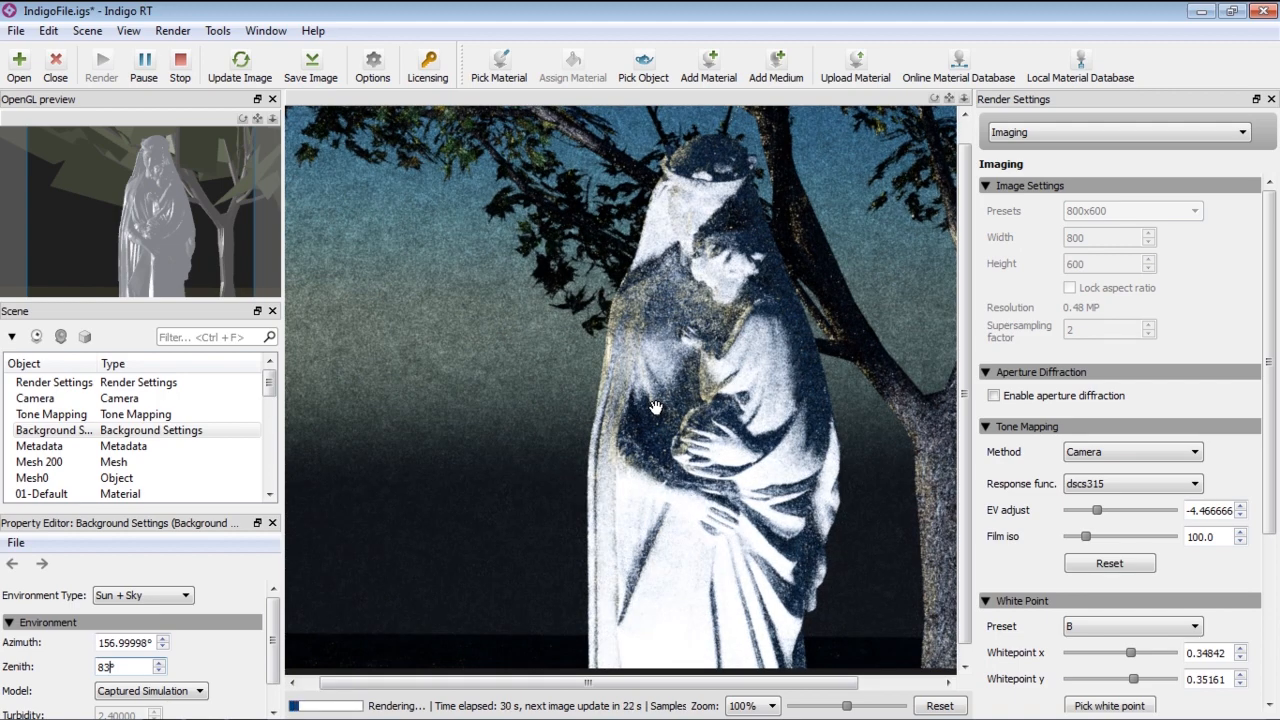
pyautogui.press('Return')
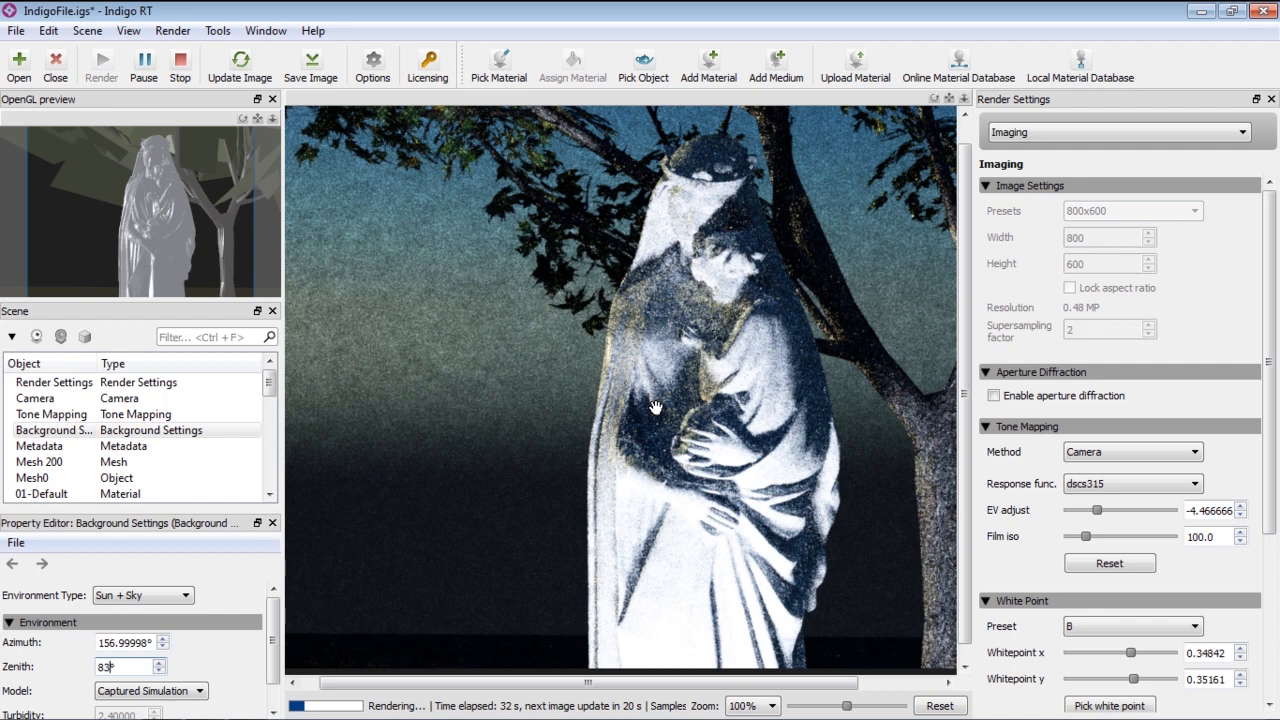